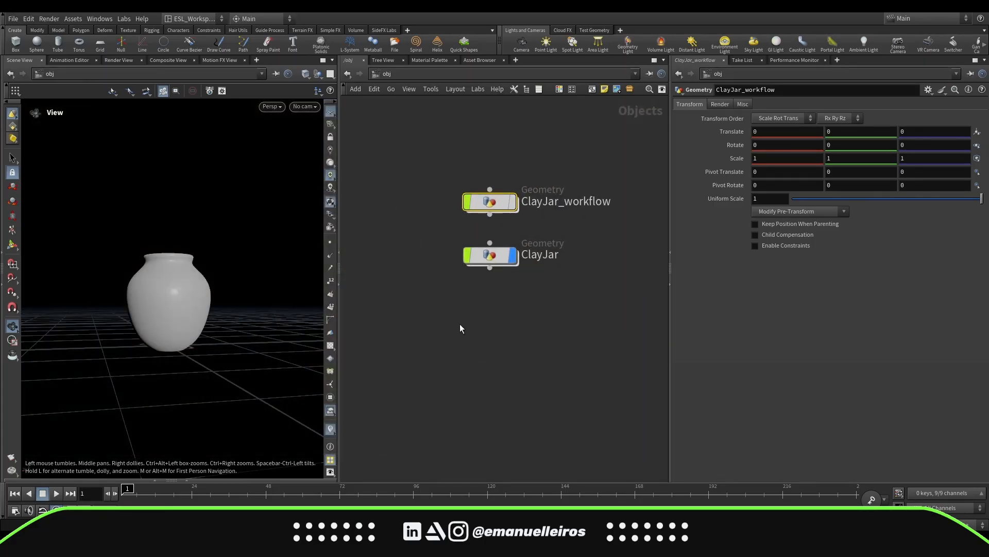
# Open the ClayJar object and inspect the node network inside the clayjar digital asset
pyautogui.doubleClick(497, 252)
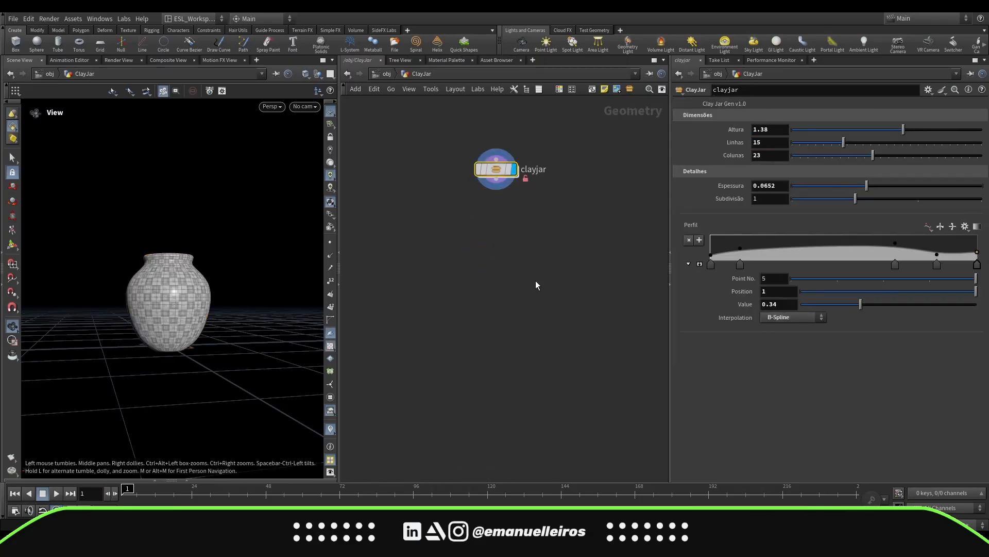
pyautogui.moveTo(521, 357); pyautogui.dragTo(533, 375, button='middle')
pyautogui.scroll(3, 486, 298)
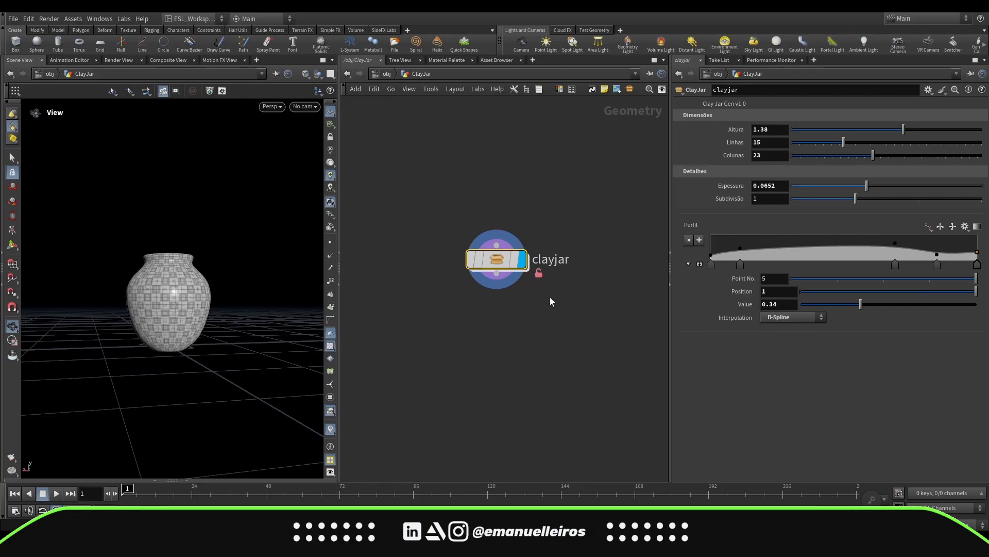
pyautogui.doubleClick(507, 261)
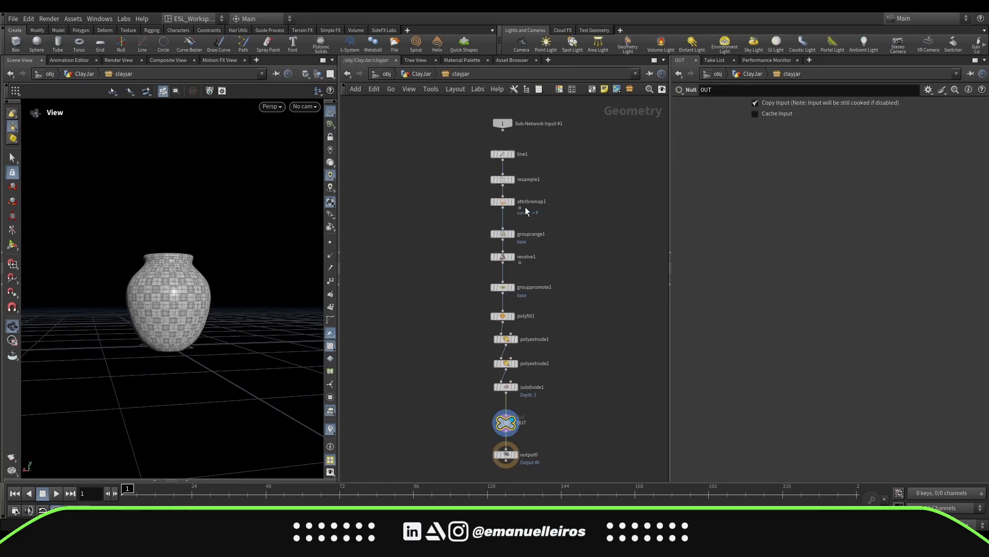
pyautogui.click(422, 76)
# Match the clayjar node to its current asset definition and dive inside to inspect its locked contents
pyautogui.rightClick(498, 261)
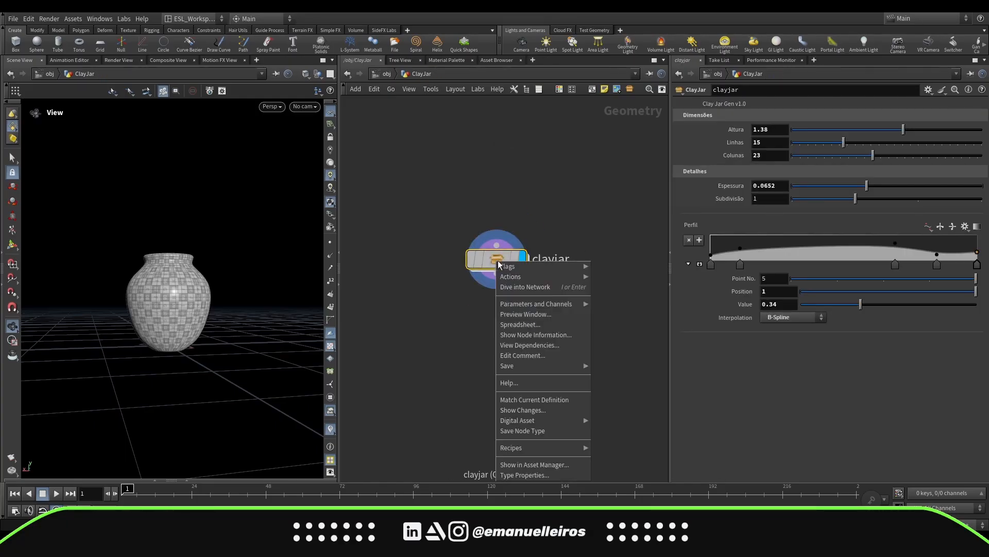
pyautogui.click(545, 401)
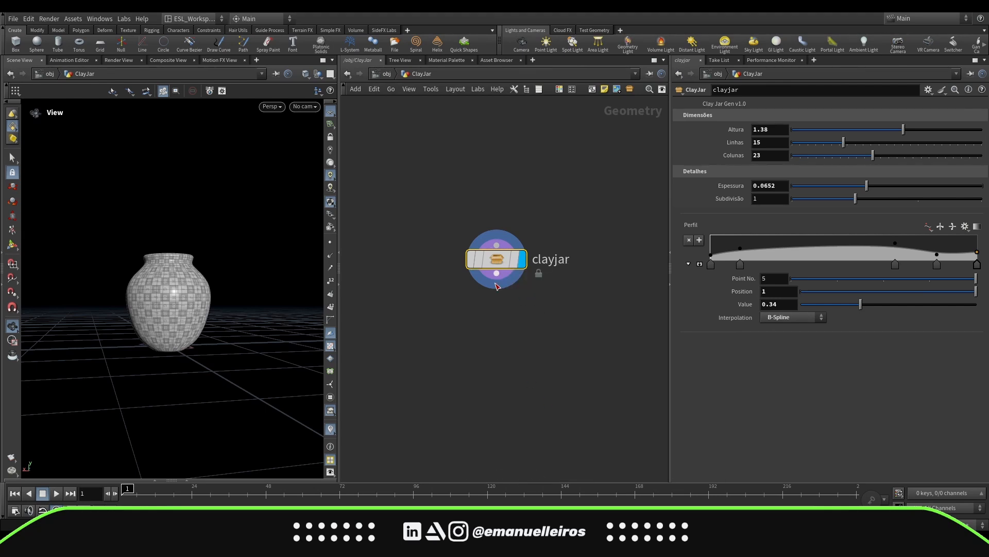
pyautogui.doubleClick(496, 263)
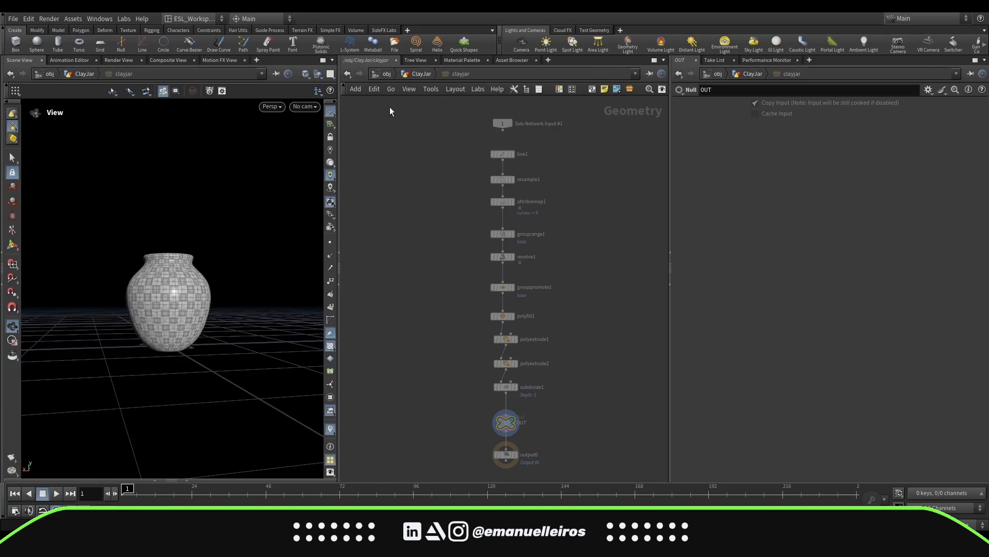
pyautogui.click(416, 74)
# Allow editing of the clayjar asset's contents and dive inside to check the network
pyautogui.moveTo(529, 307); pyautogui.dragTo(527, 321, button='middle')
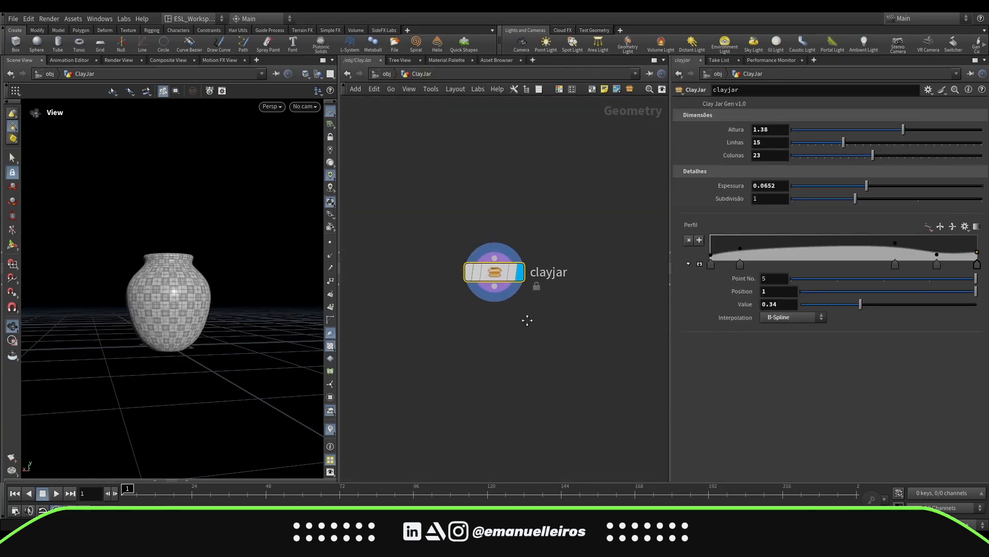
pyautogui.rightClick(496, 277)
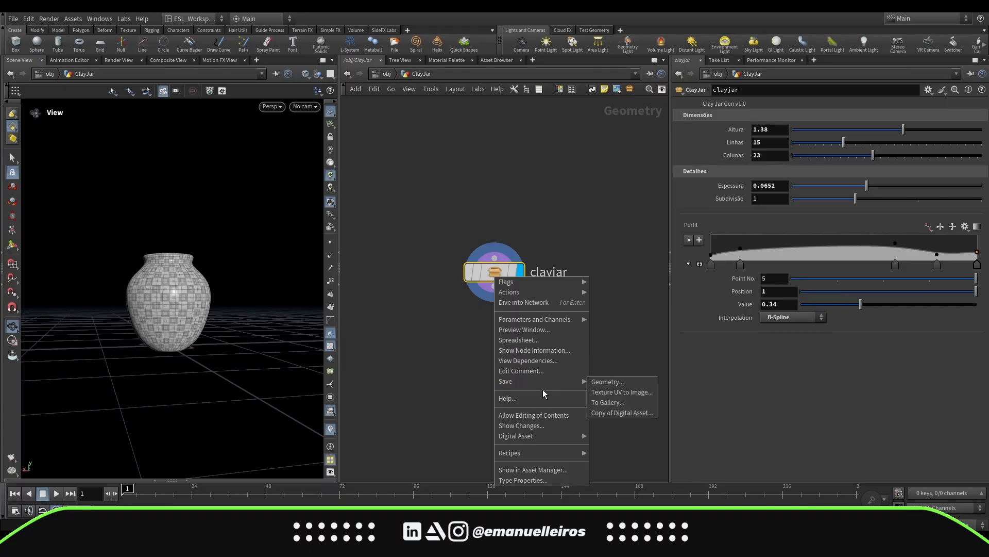
pyautogui.click(534, 418)
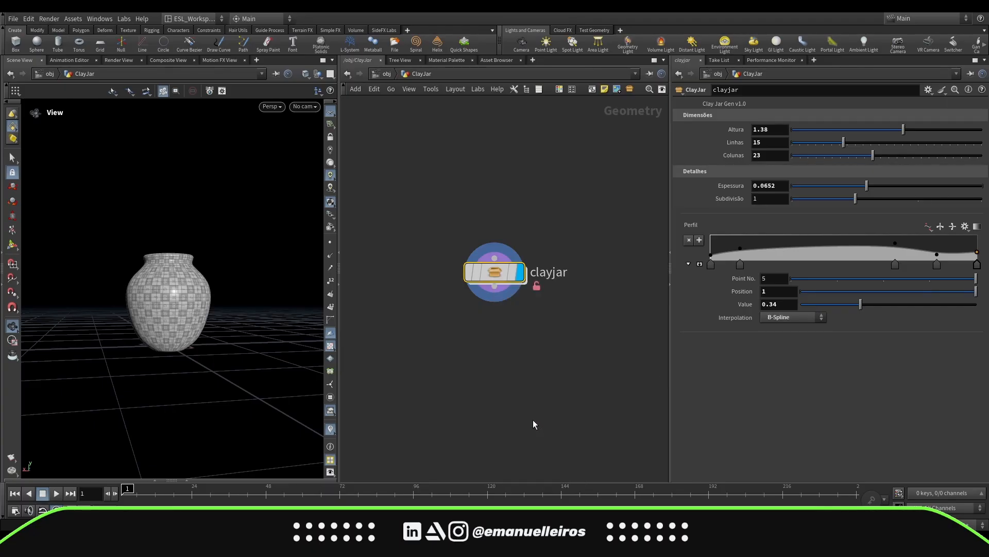
pyautogui.doubleClick(499, 278)
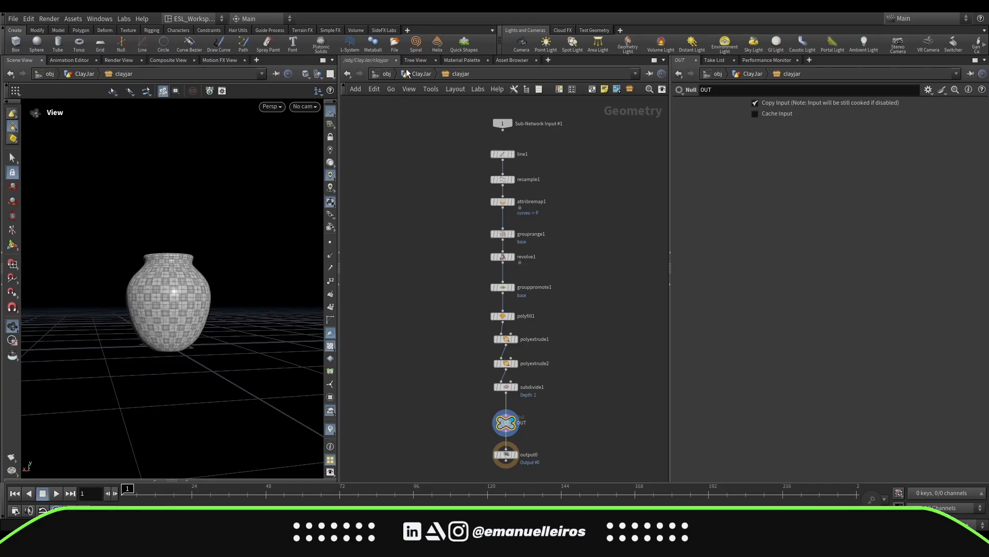
pyautogui.click(419, 76)
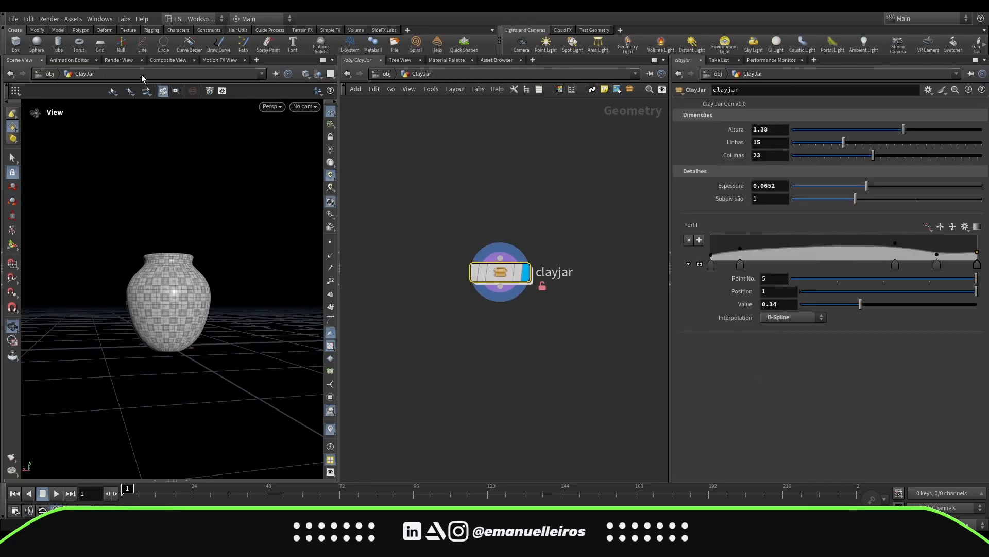
# Open the ClayJar asset's type properties and view its Parameters page
pyautogui.click(71, 20)
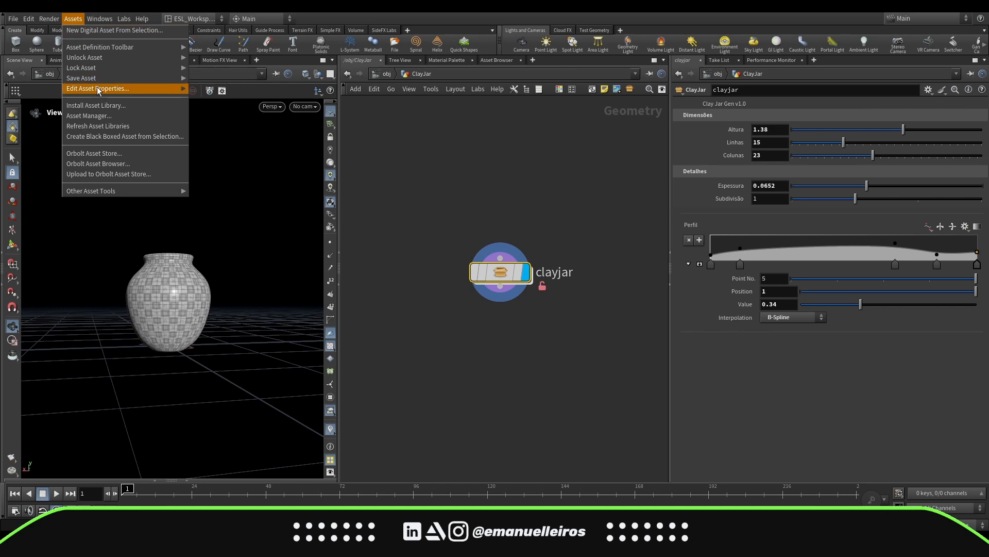
pyautogui.moveTo(101, 89)
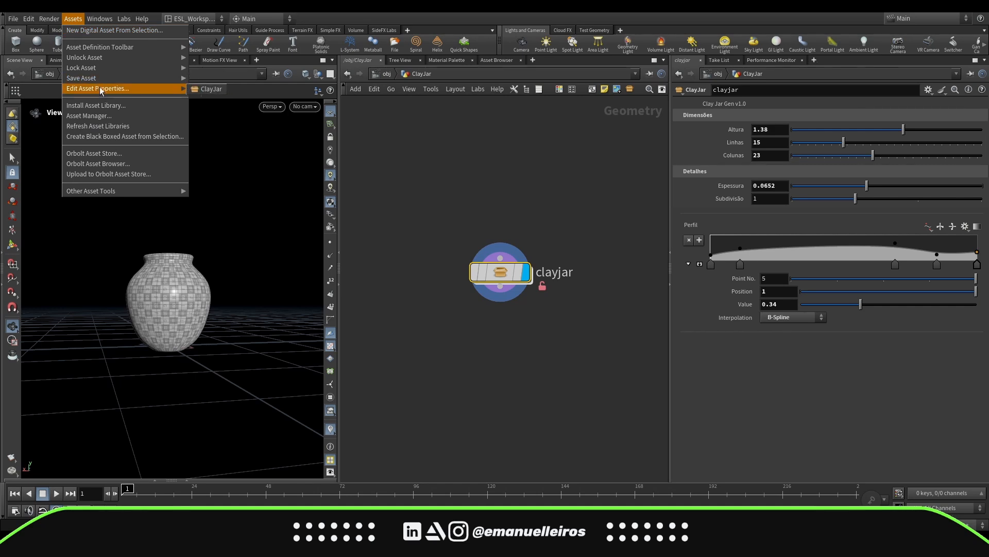
pyautogui.click(199, 91)
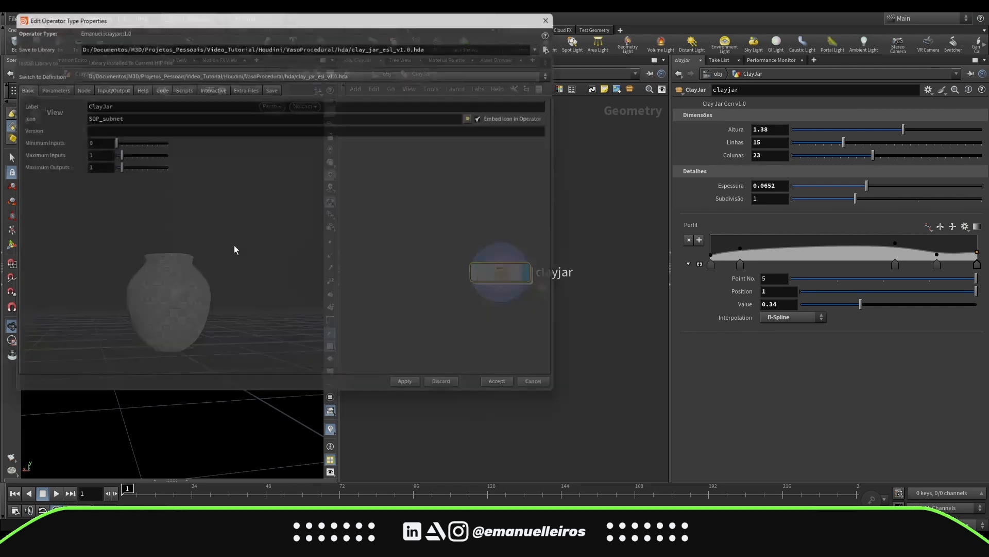
pyautogui.moveTo(312, 18); pyautogui.dragTo(497, 53)
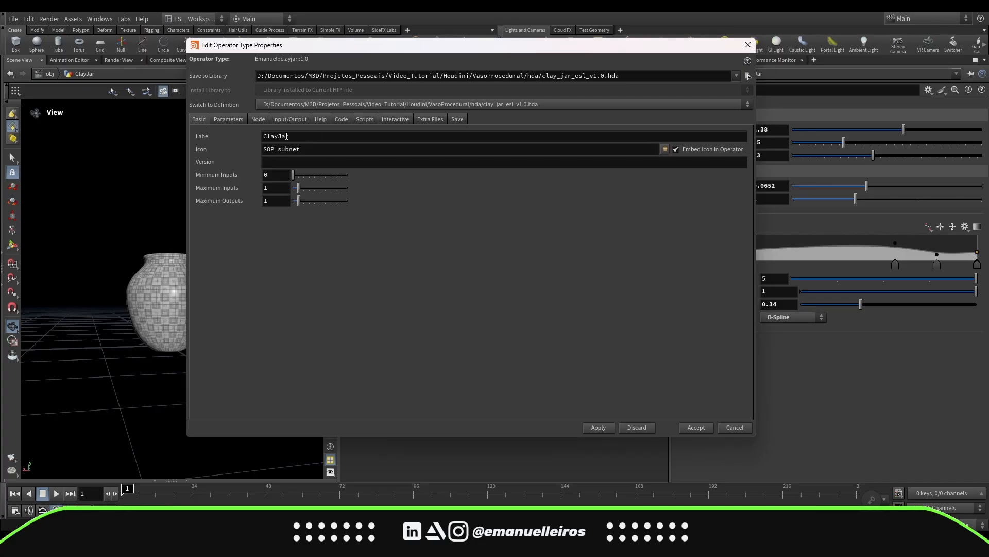
pyautogui.click(226, 119)
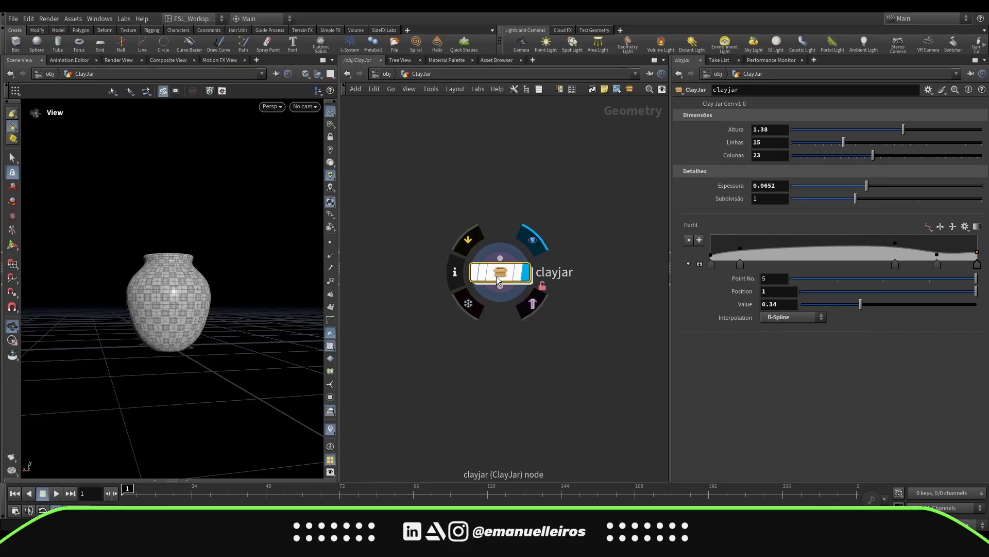
pyautogui.click(928, 90)
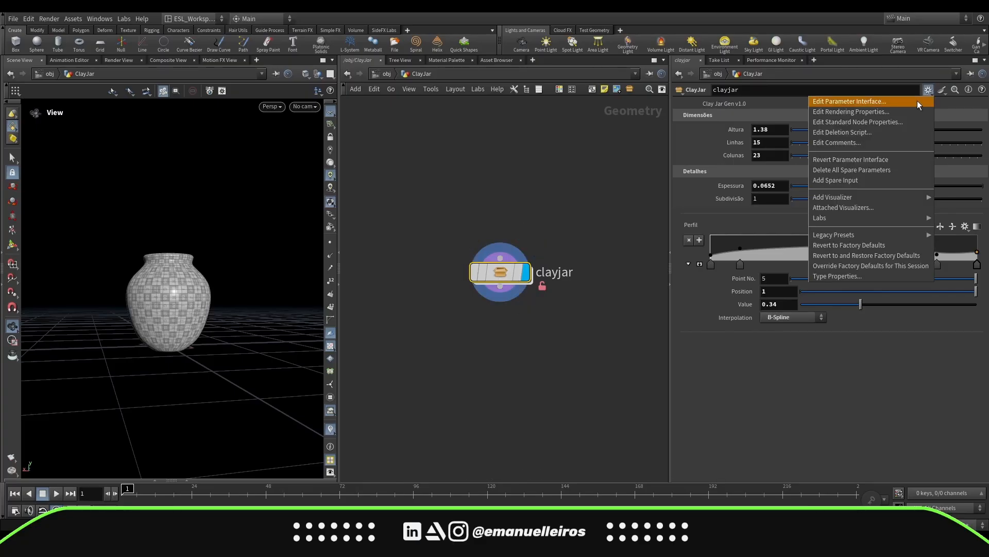
pyautogui.click(870, 103)
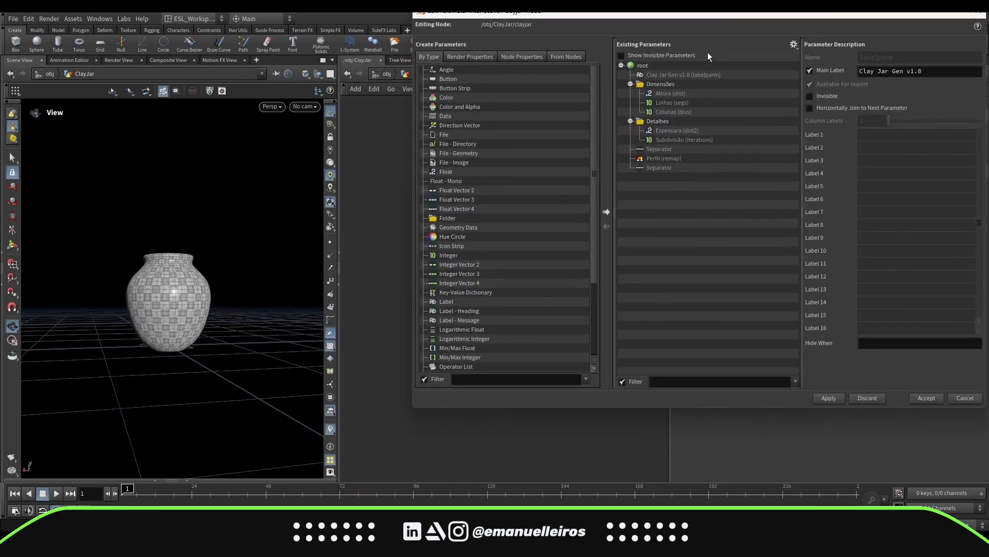
pyautogui.moveTo(747, 20); pyautogui.dragTo(393, 63)
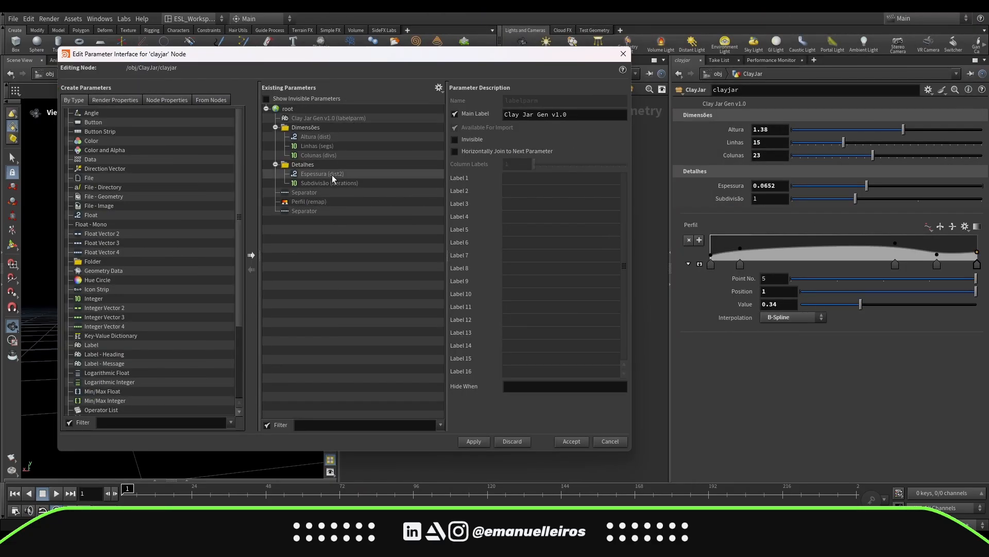
pyautogui.click(610, 442)
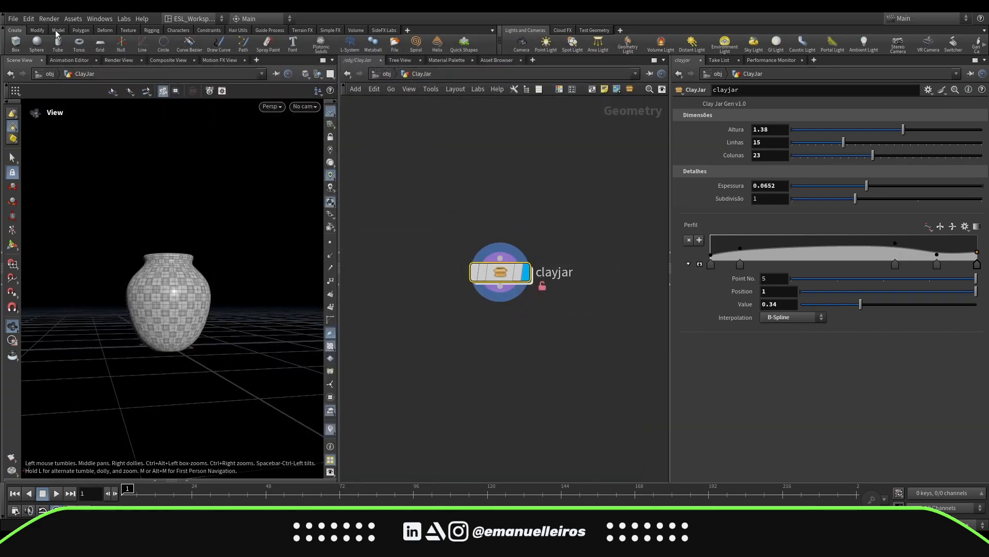
# Try adding a Float parameter to the clayjar node's parameter interface
pyautogui.click(928, 90)
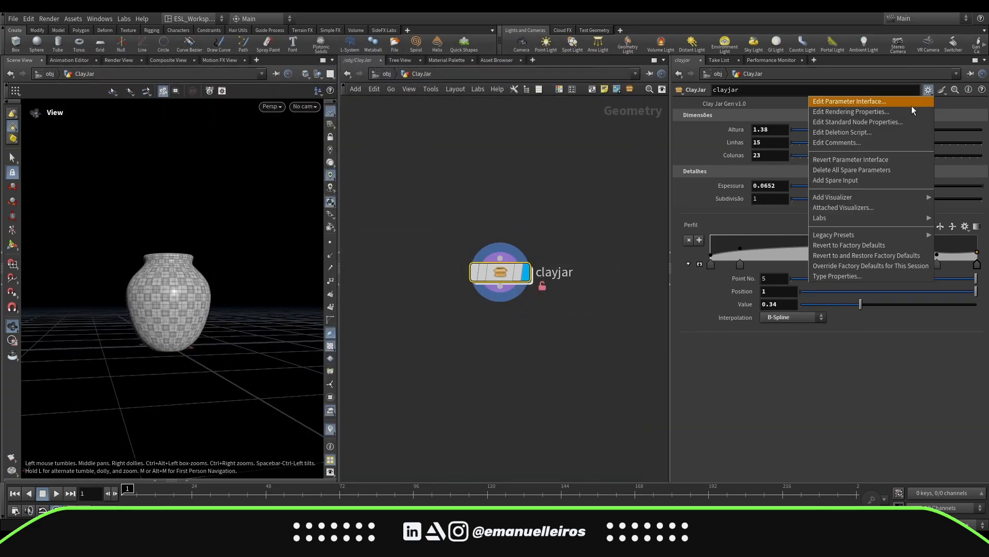
pyautogui.click(907, 103)
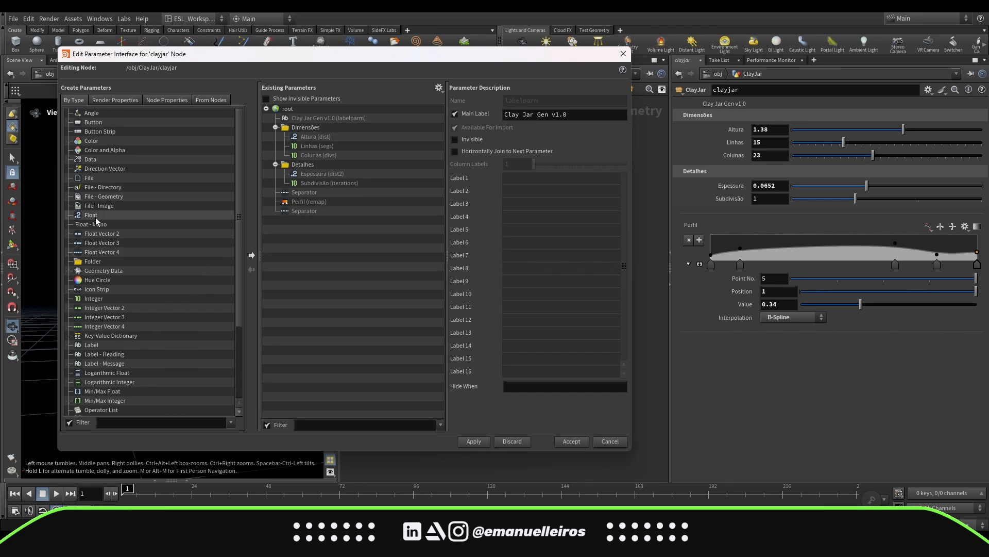
pyautogui.moveTo(90, 217); pyautogui.dragTo(287, 109)
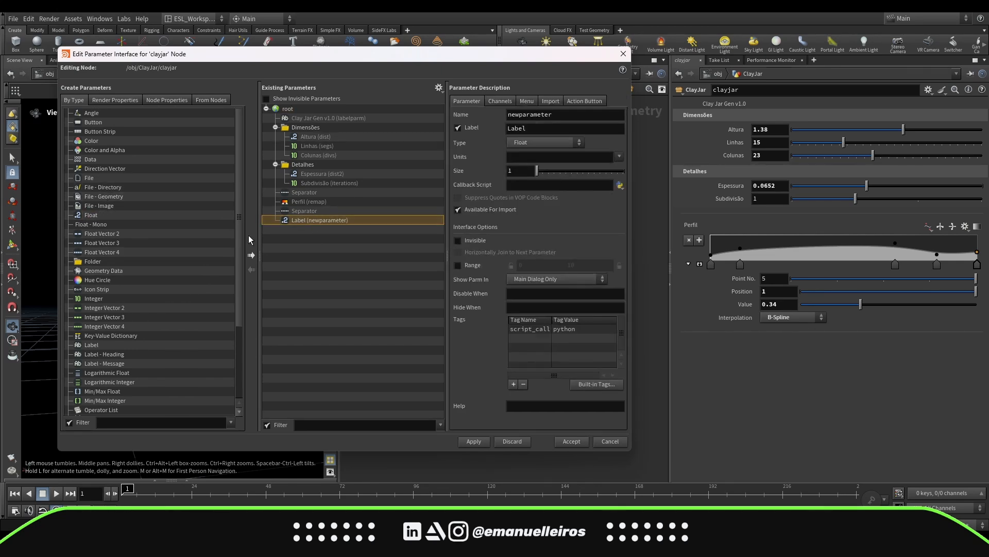
pyautogui.click(611, 443)
pyautogui.moveTo(461, 322); pyautogui.dragTo(589, 226)
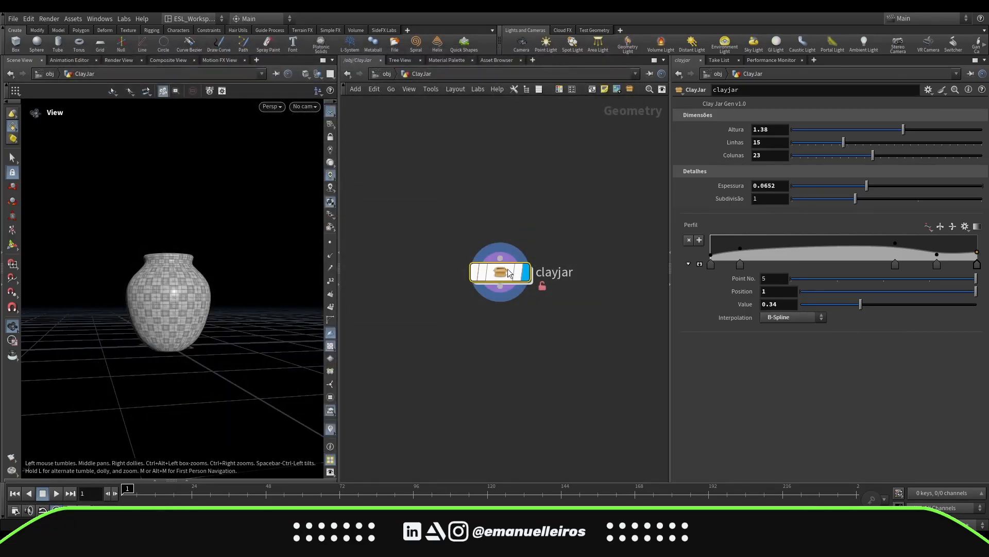
pyautogui.moveTo(430, 363); pyautogui.dragTo(599, 207)
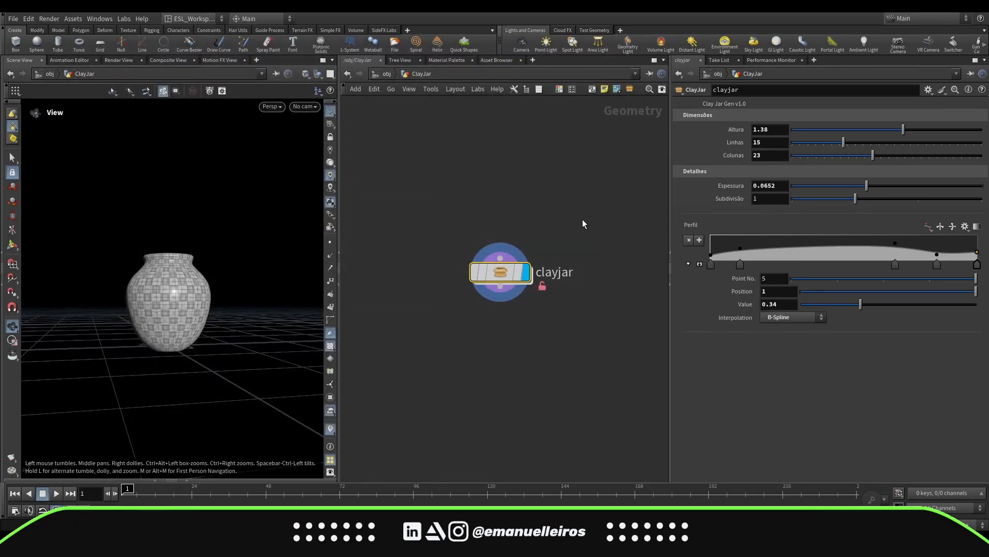
pyautogui.moveTo(429, 314); pyautogui.dragTo(610, 242)
# Open the ClayJar asset's type properties and inspect the existing Perfil and Altura parameters
pyautogui.click(72, 19)
pyautogui.click(206, 90)
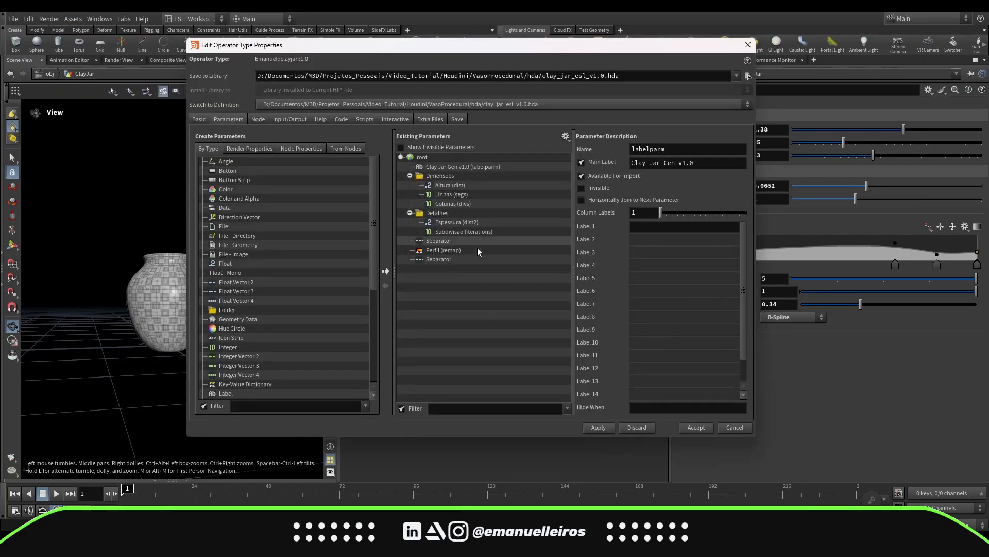
pyautogui.click(471, 251)
pyautogui.click(485, 184)
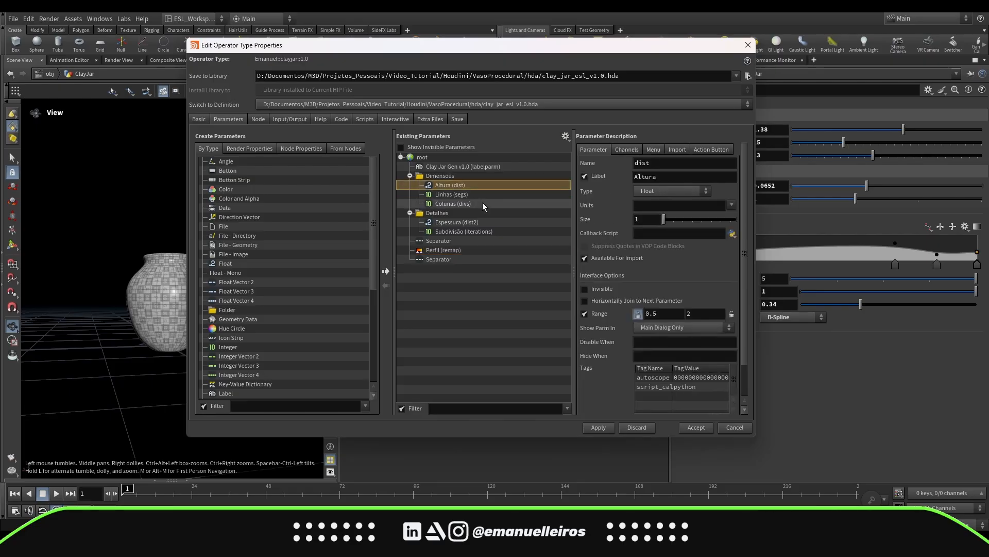
pyautogui.click(482, 203)
# Try adding and renaming a new Float parameter in the ClayJar asset definition
pyautogui.moveTo(226, 263); pyautogui.dragTo(443, 160)
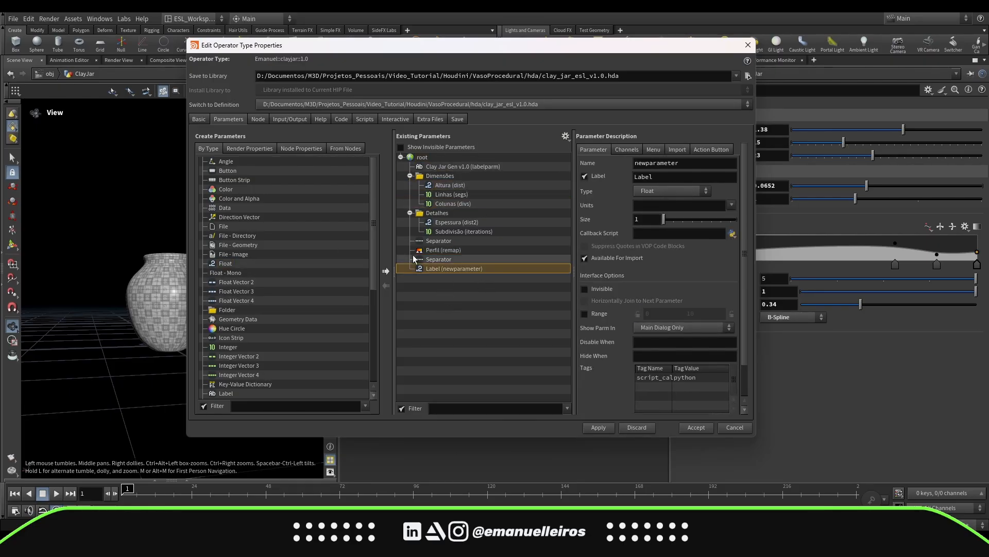
pyautogui.doubleClick(479, 271)
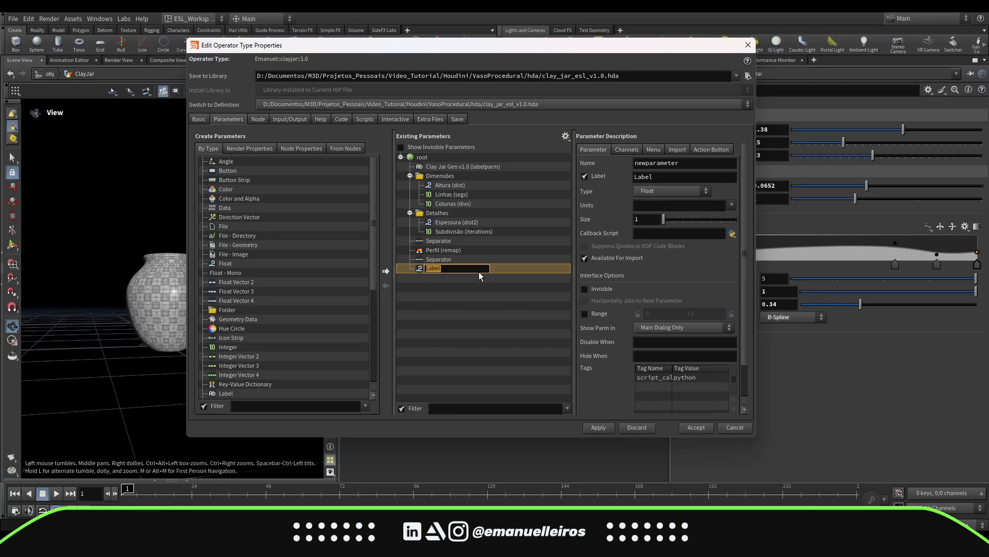
pyautogui.click(478, 299)
pyautogui.click(505, 272)
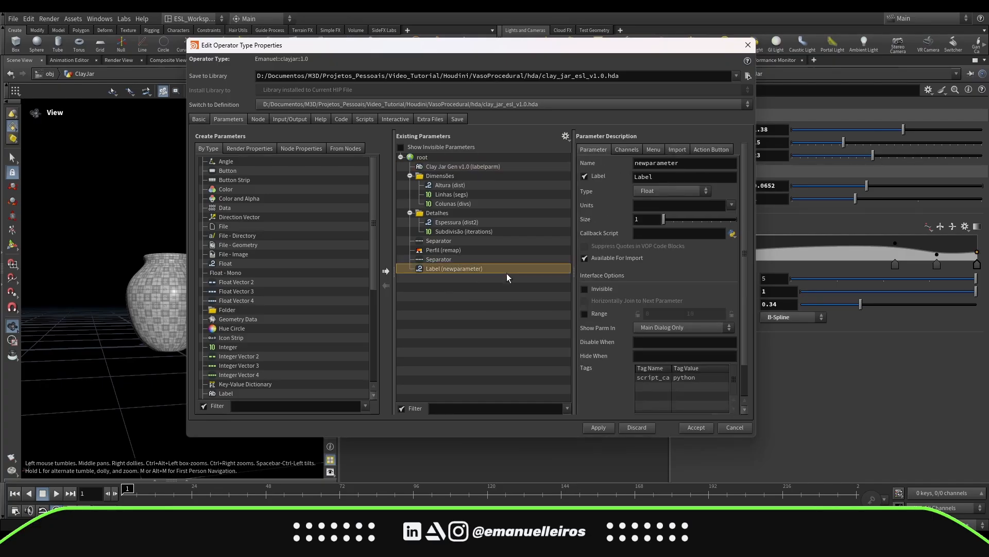
pyautogui.click(638, 428)
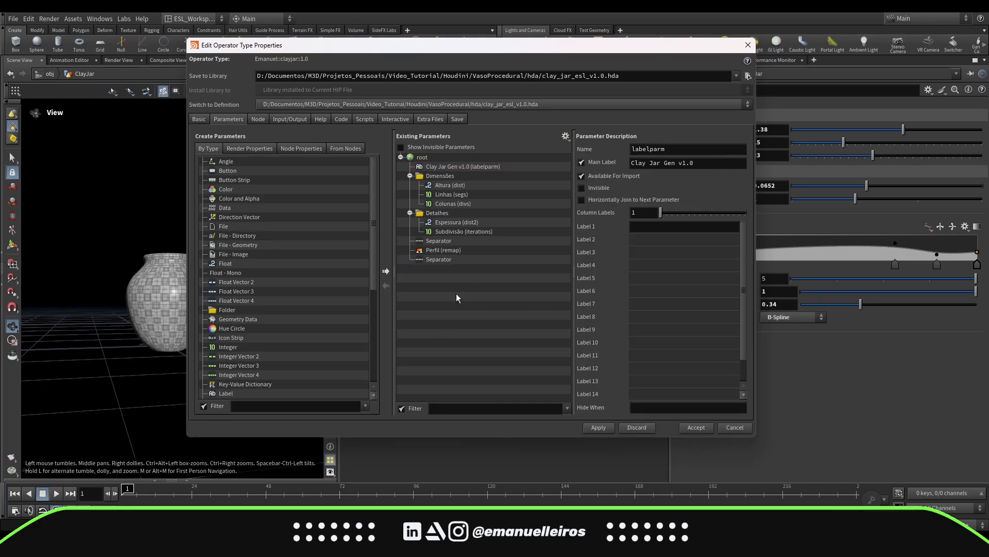
pyautogui.click(734, 428)
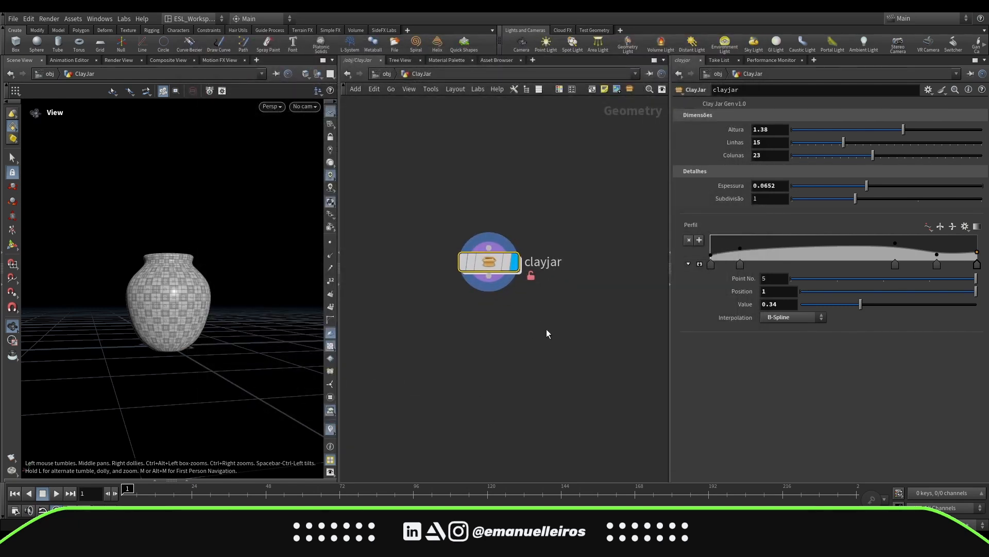
# Place a new ClayJar digital asset node next to the existing clayjar node
pyautogui.moveTo(546, 329)
pyautogui.mouseDown(button='middle')
pyautogui.moveTo(515, 333)
pyautogui.moveTo(530, 335)
pyautogui.mouseUp(button='middle')
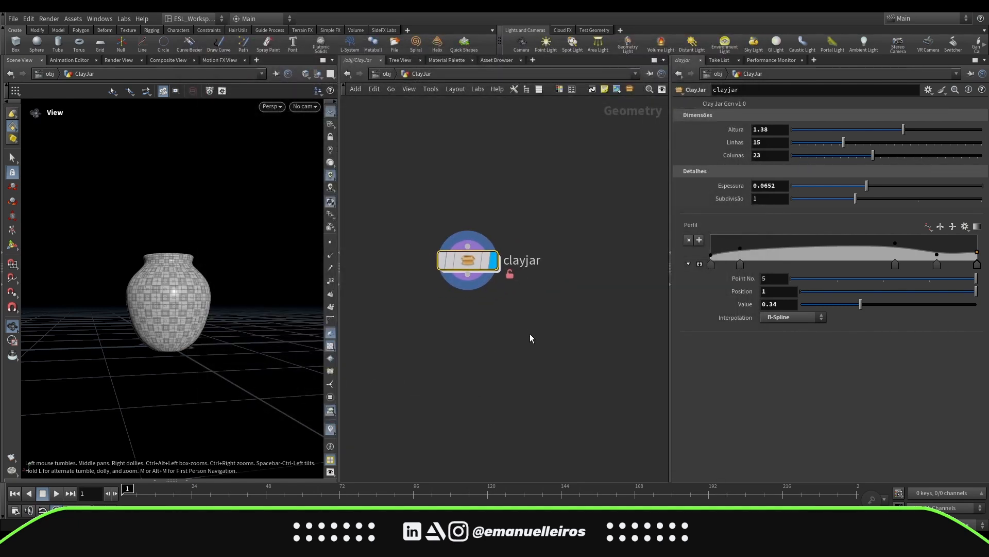
pyautogui.press('Tab')
pyautogui.moveTo(530, 333)
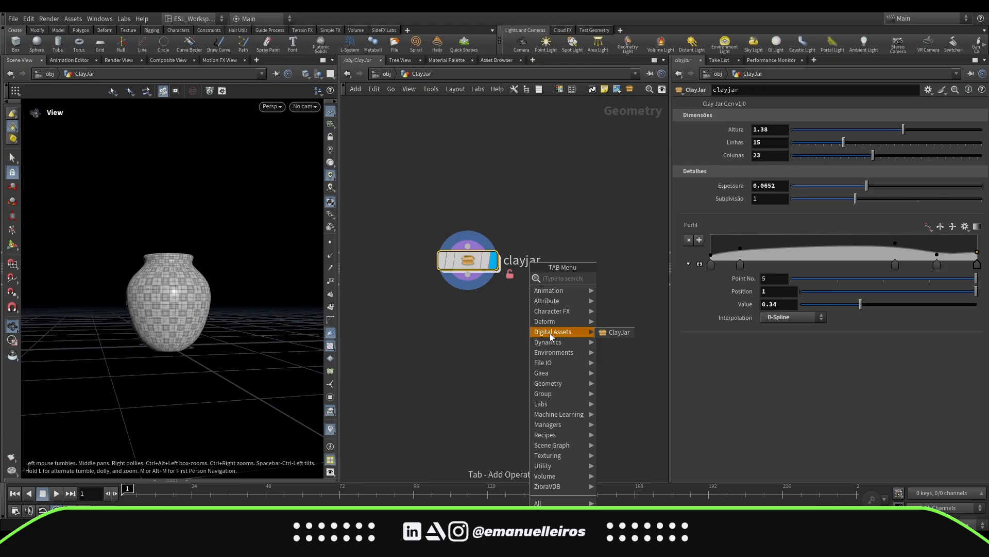
pyautogui.click(618, 332)
pyautogui.click(589, 260)
pyautogui.moveTo(619, 311); pyautogui.dragTo(537, 312, button='middle')
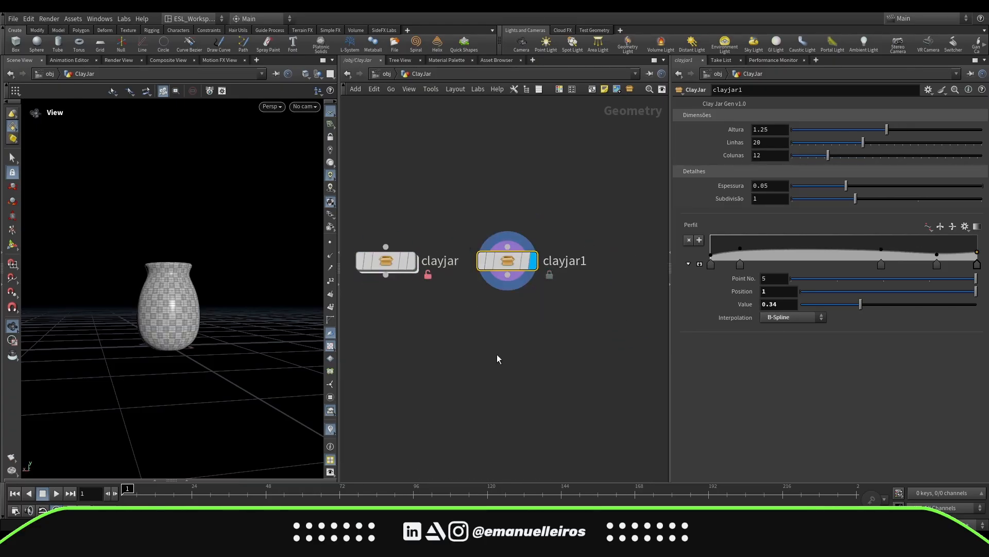
pyautogui.moveTo(209, 293); pyautogui.dragTo(221, 325)
pyautogui.moveTo(228, 344); pyautogui.dragTo(226, 302, button='middle')
pyautogui.moveTo(226, 301); pyautogui.dragTo(222, 281)
pyautogui.moveTo(492, 242); pyautogui.dragTo(518, 251, button='middle')
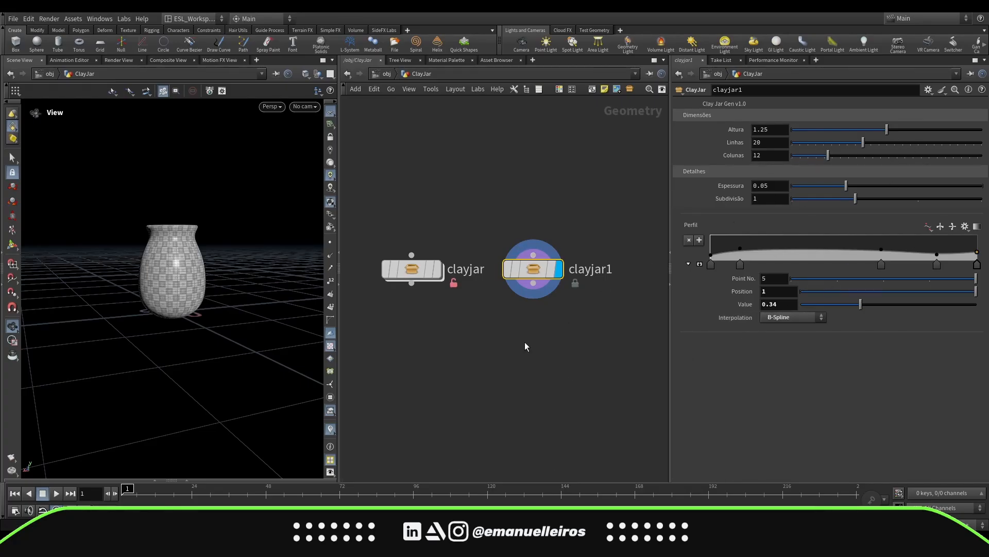
# Delete the duplicate clayjar1 node, keeping the original clayjar node
pyautogui.moveTo(493, 339); pyautogui.dragTo(547, 243)
pyautogui.press('Delete')
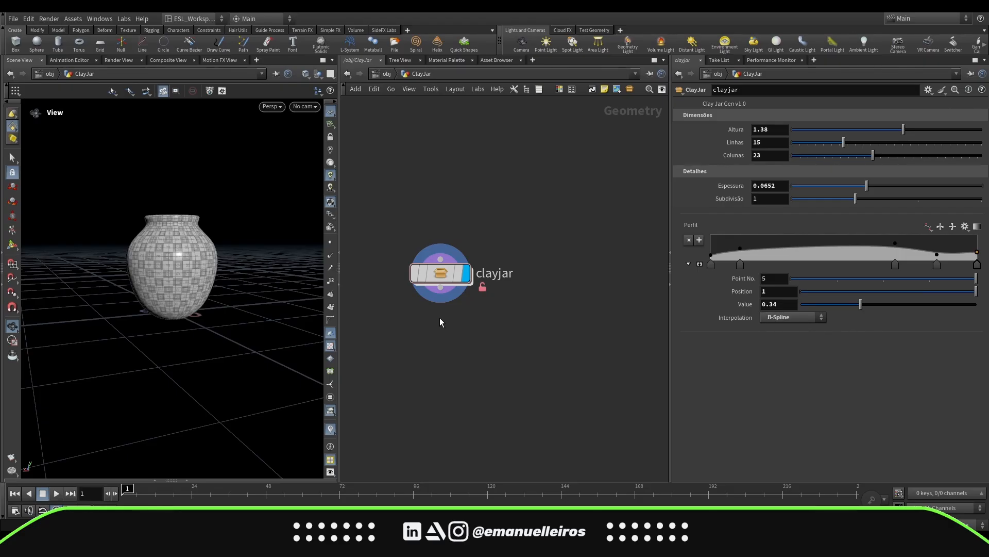
# Add a Null node named OUT wired below the clayjar node
pyautogui.moveTo(437, 276); pyautogui.dragTo(502, 319)
pyautogui.write('nu')
pyautogui.press('Return')
pyautogui.press('Return')
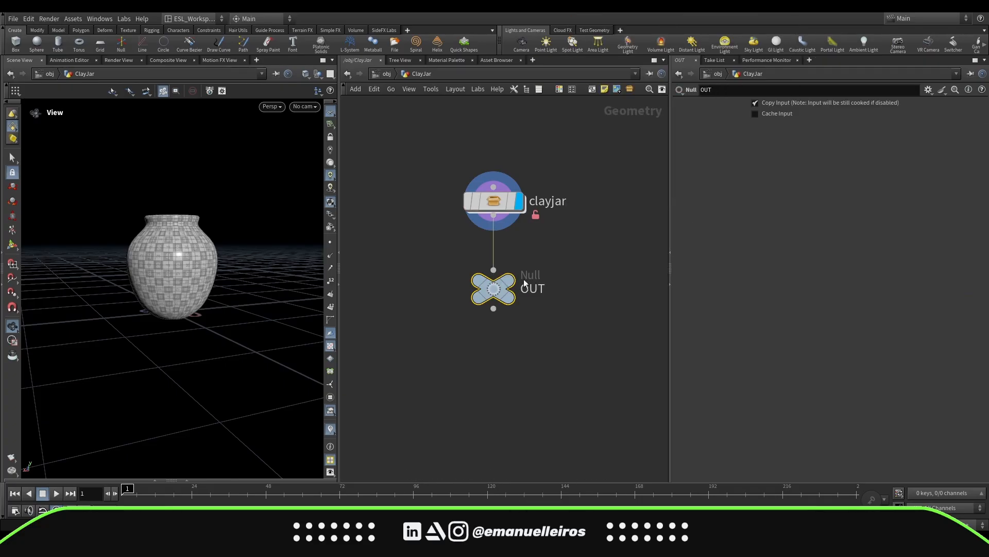
# Reposition the clayjar node higher above the OUT null to tidy the network layout
pyautogui.moveTo(422, 248); pyautogui.dragTo(626, 160)
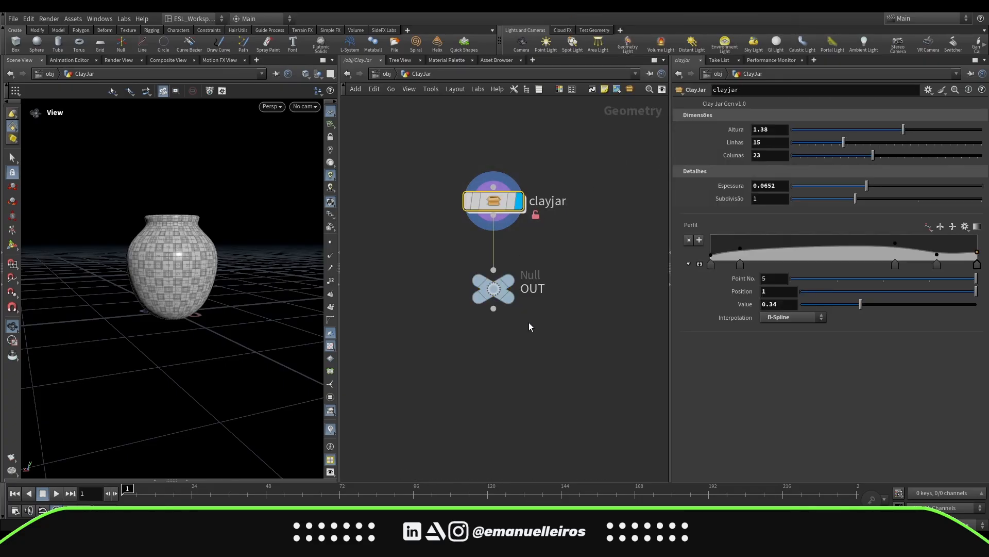
pyautogui.moveTo(462, 361); pyautogui.dragTo(578, 280)
pyautogui.moveTo(423, 357); pyautogui.dragTo(608, 281)
pyautogui.scroll(-5, 505, 278)
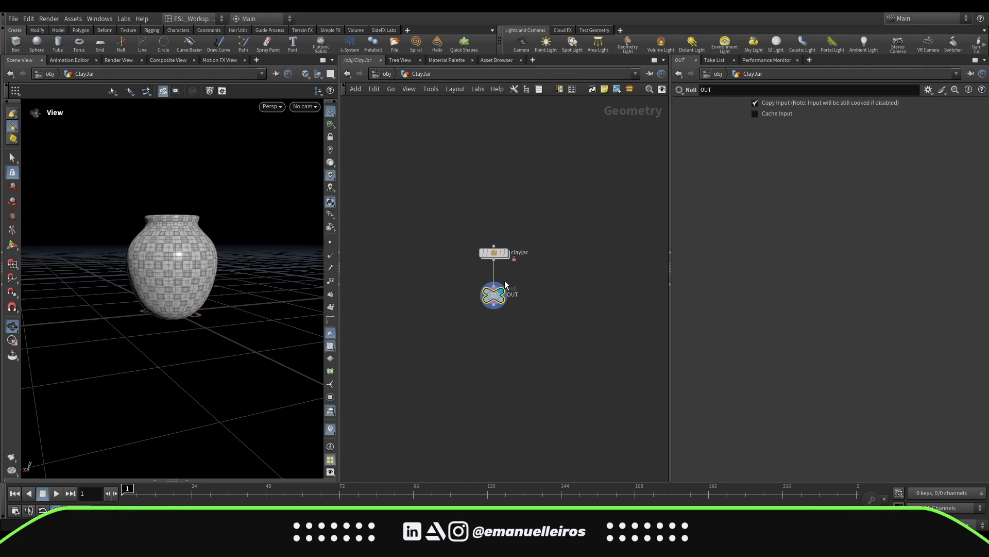
pyautogui.moveTo(495, 254); pyautogui.dragTo(495, 227)
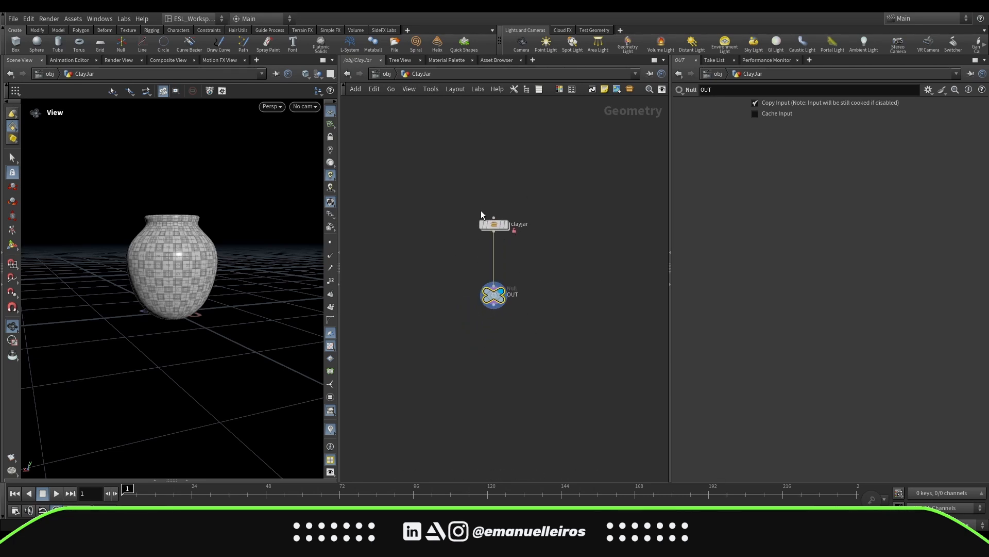
pyautogui.moveTo(444, 342); pyautogui.dragTo(567, 262)
pyautogui.scroll(3, 487, 298)
pyautogui.scroll(1, 490, 298)
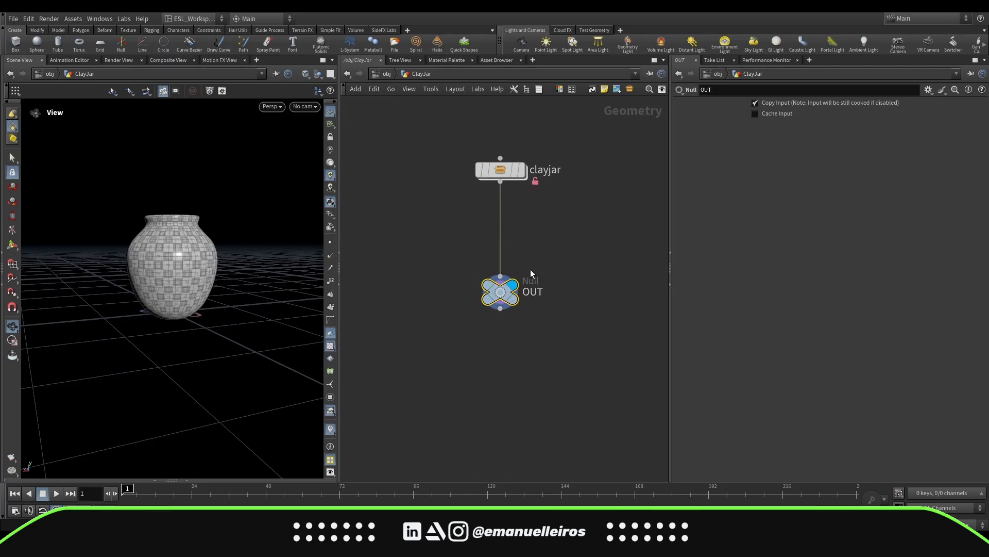
pyautogui.moveTo(447, 345); pyautogui.dragTo(553, 281)
pyautogui.moveTo(446, 333); pyautogui.dragTo(566, 253)
# Navigate up out of the ClayJar geometry and switch to the stage network
pyautogui.press('u')
pyautogui.click(478, 77)
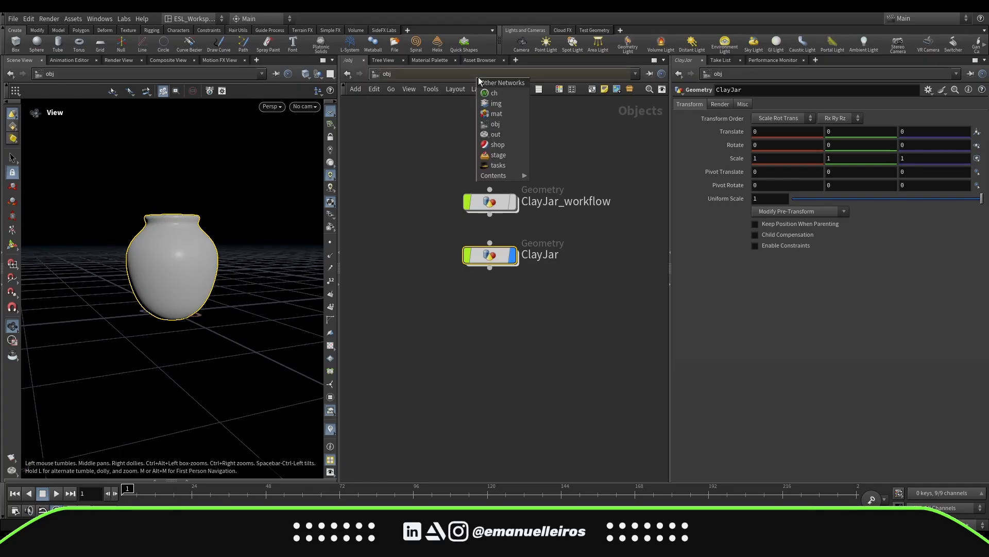
pyautogui.click(512, 155)
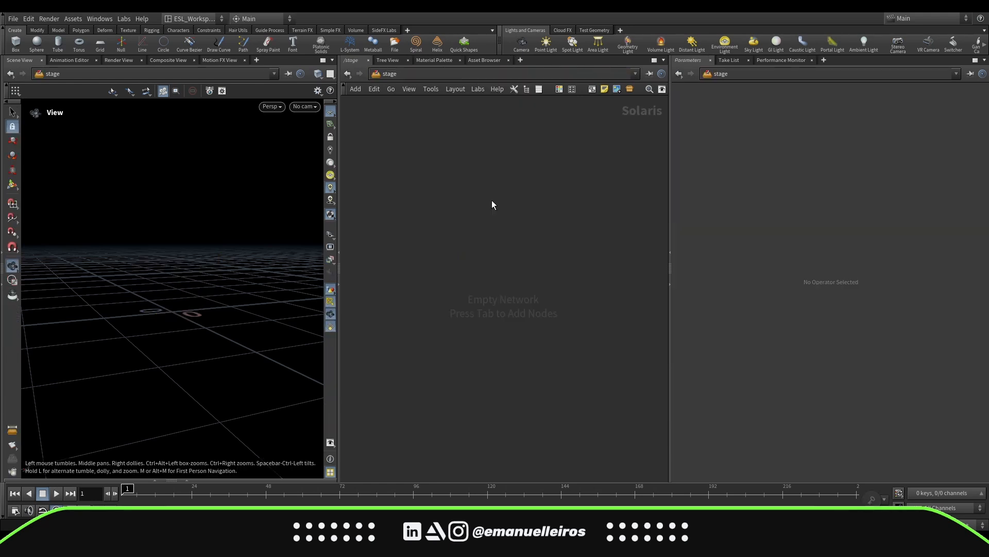
# Add a SOP Import node in the stage network and rename it ClayJar
pyautogui.press('Tab')
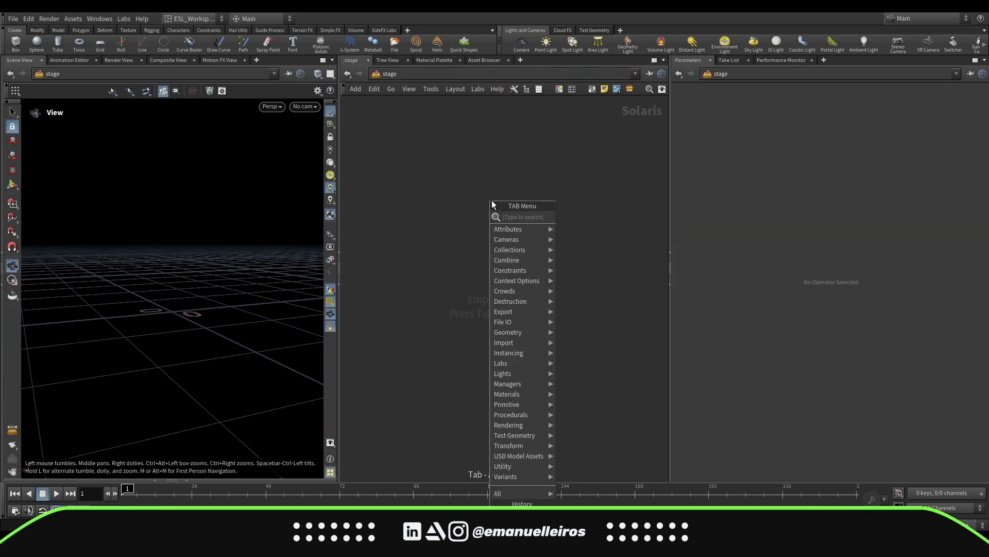
pyautogui.write('sop')
pyautogui.press('Down')
pyautogui.press('Return')
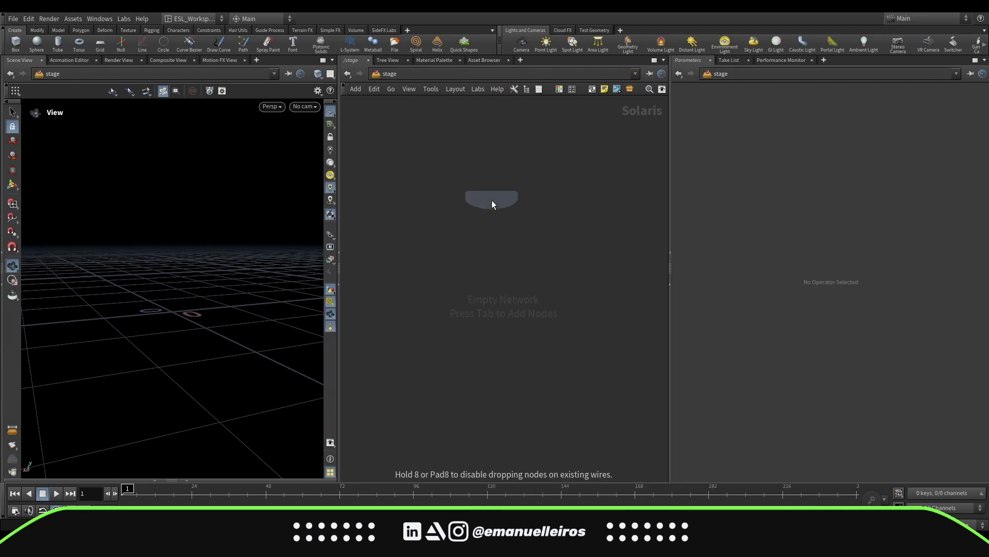
pyautogui.click(491, 202)
pyautogui.doubleClick(558, 202)
pyautogui.write('ClayJar')
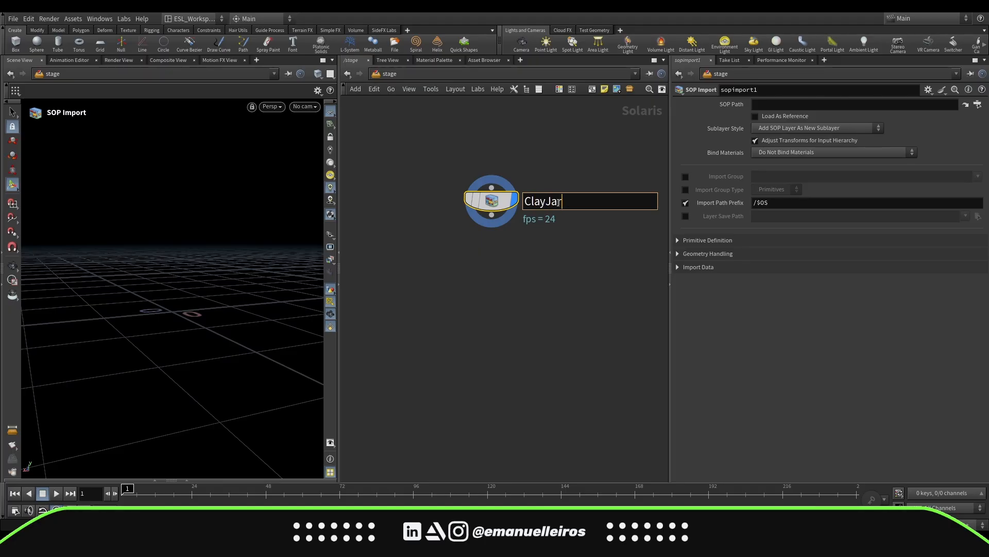
pyautogui.press('Return')
# Set the SOP Import's SOP Path to the OUT node inside /obj/ClayJar
pyautogui.click(978, 104)
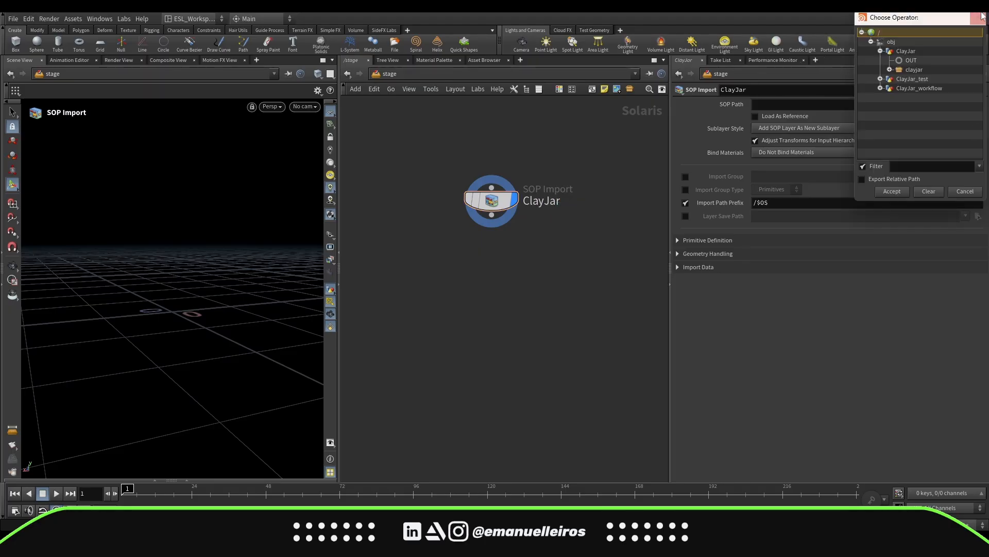
pyautogui.click(880, 51)
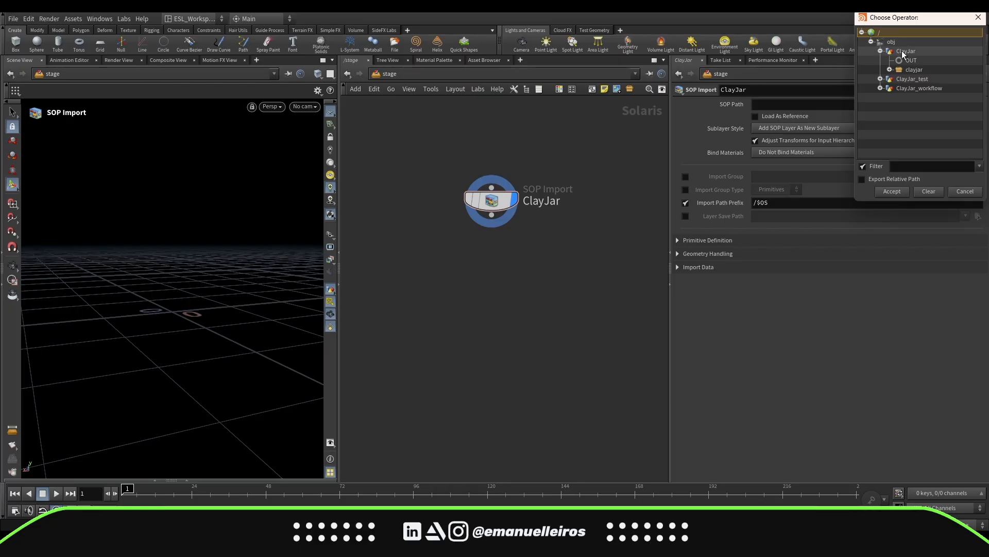
pyautogui.click(905, 60)
pyautogui.click(892, 192)
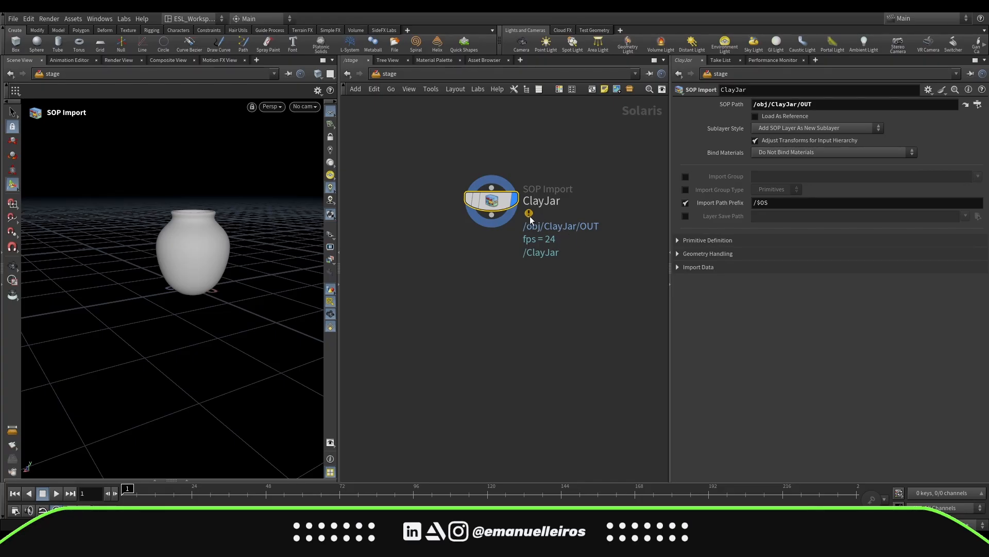
# Set the SOP Import's Sublayer Style to Copy SOP Layer Into New Active Layer
pyautogui.click(457, 203)
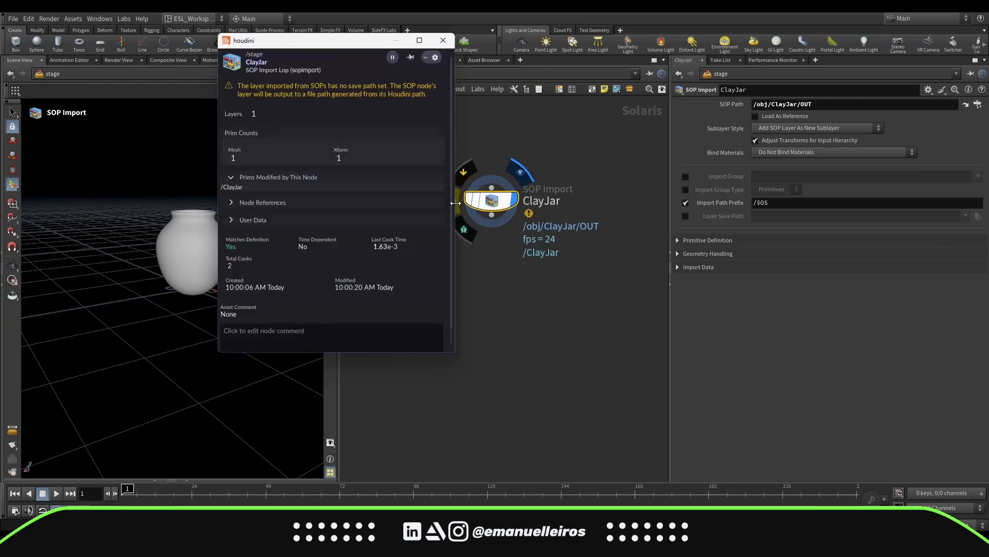
pyautogui.click(811, 129)
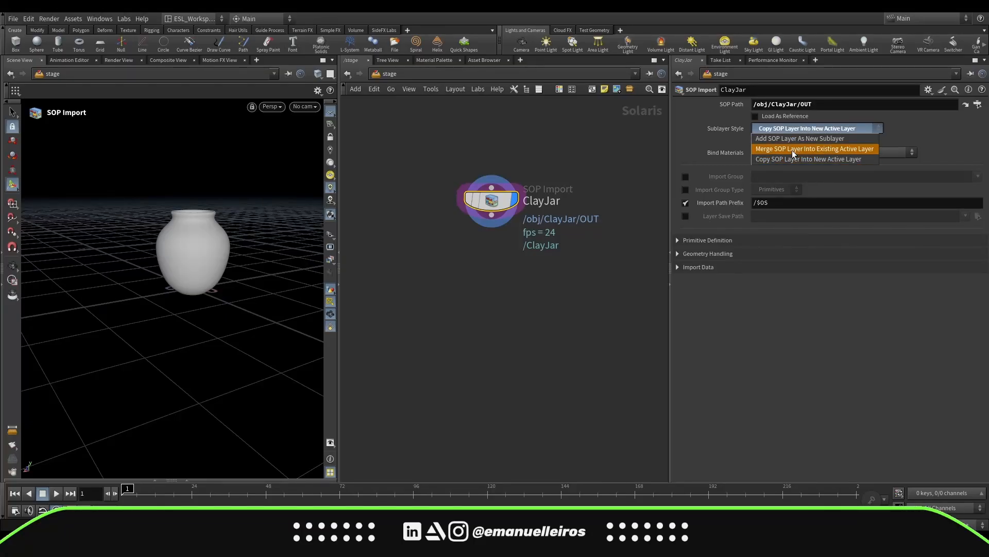
pyautogui.click(832, 160)
# Open a scene graph pane below the viewport and examine the imported ClayJar primitive
pyautogui.moveTo(521, 239); pyautogui.dragTo(527, 261)
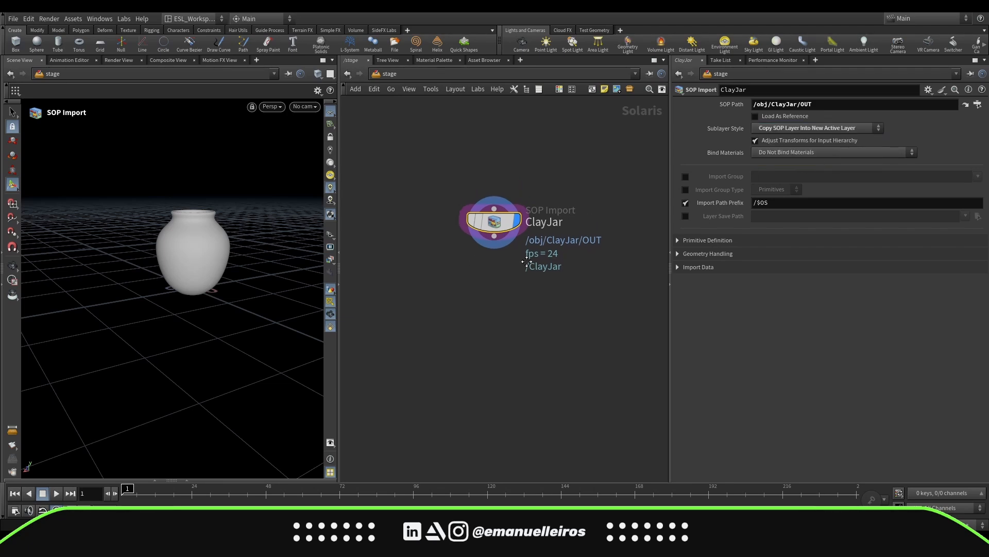
pyautogui.click(153, 481)
pyautogui.hotkey('space', 'g')
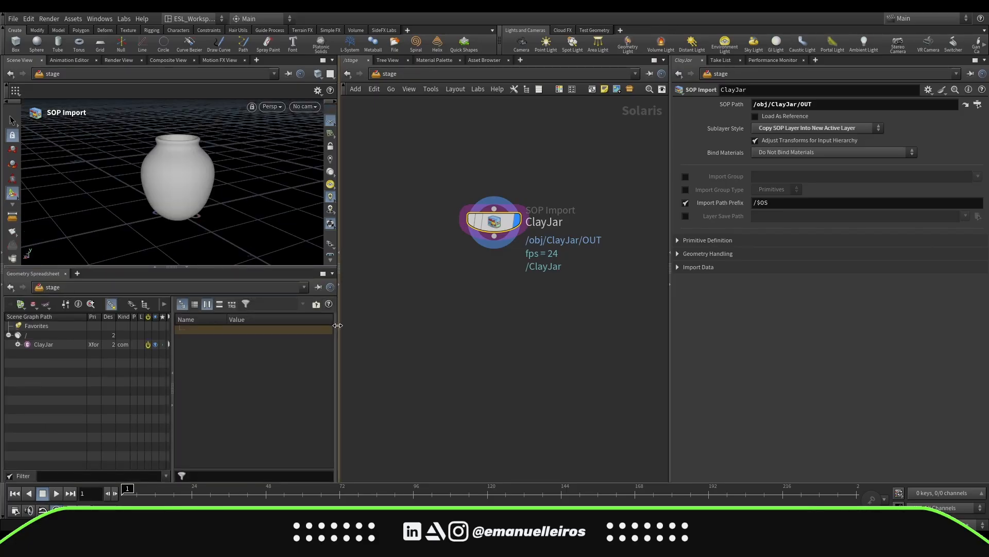
pyautogui.moveTo(339, 326); pyautogui.dragTo(404, 328)
pyautogui.keyDown('alt'); pyautogui.moveTo(244, 190); pyautogui.dragTo(236, 209); pyautogui.keyUp('alt')
pyautogui.keyDown('alt'); pyautogui.moveTo(236, 208); pyautogui.dragTo(231, 210, button='middle'); pyautogui.keyUp('alt')
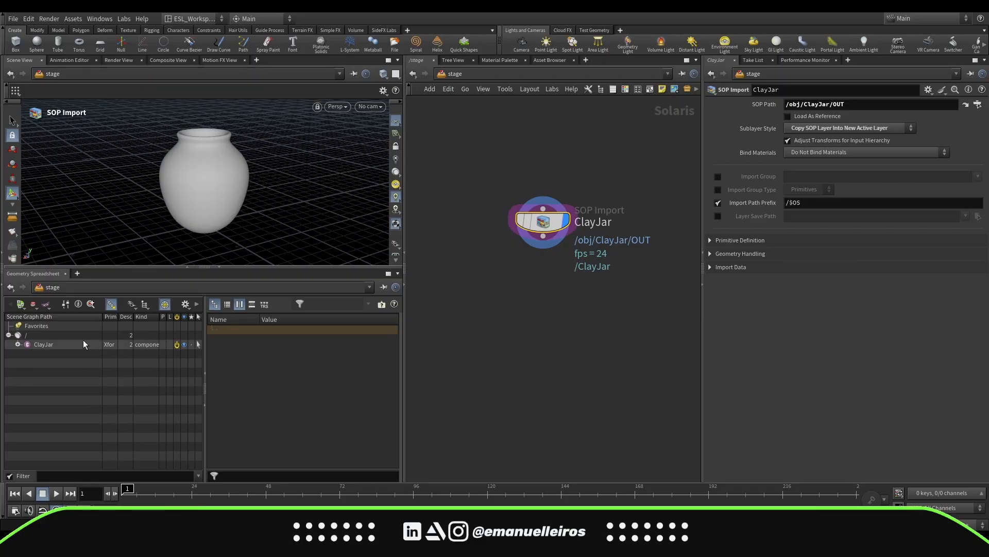
pyautogui.click(17, 345)
pyautogui.click(17, 344)
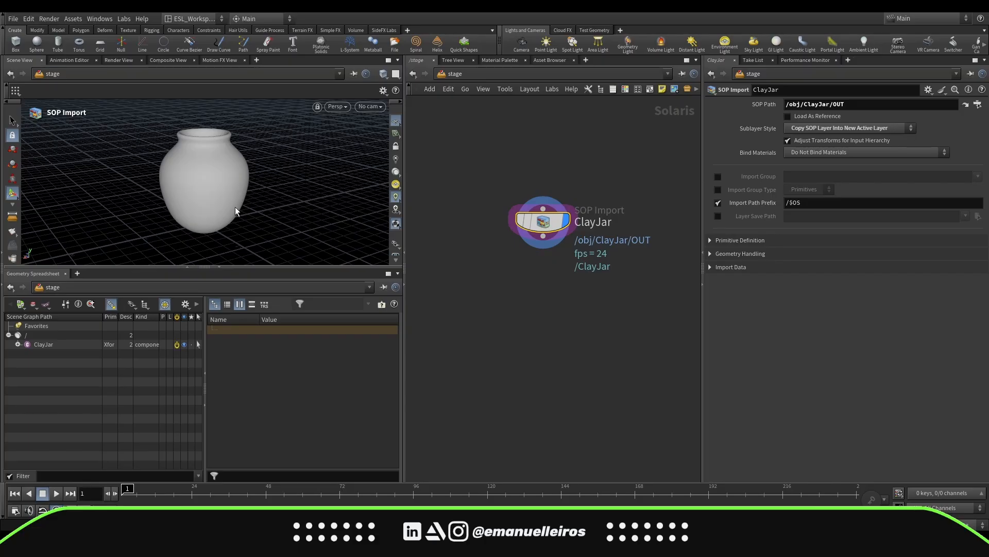
pyautogui.moveTo(567, 311); pyautogui.dragTo(562, 307, button='middle')
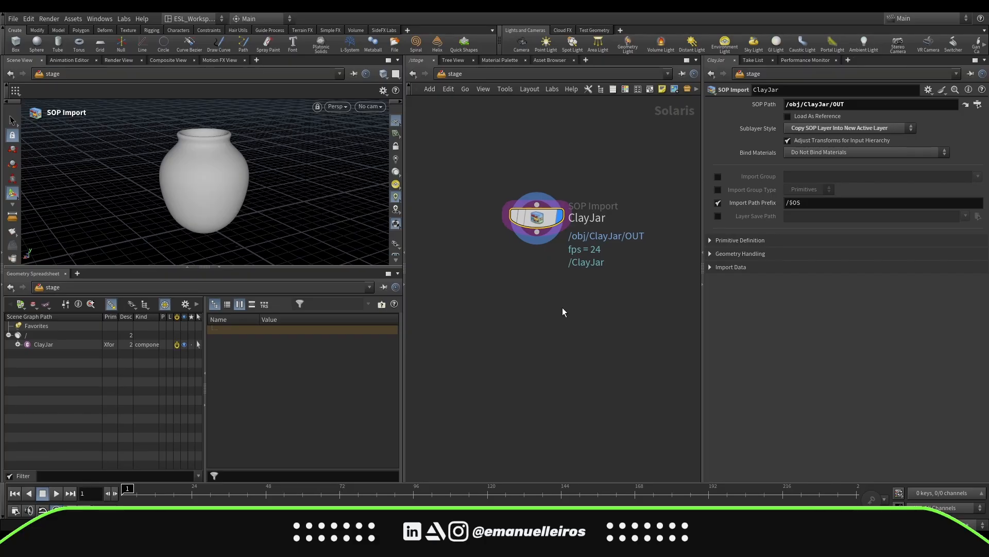
pyautogui.click(454, 267)
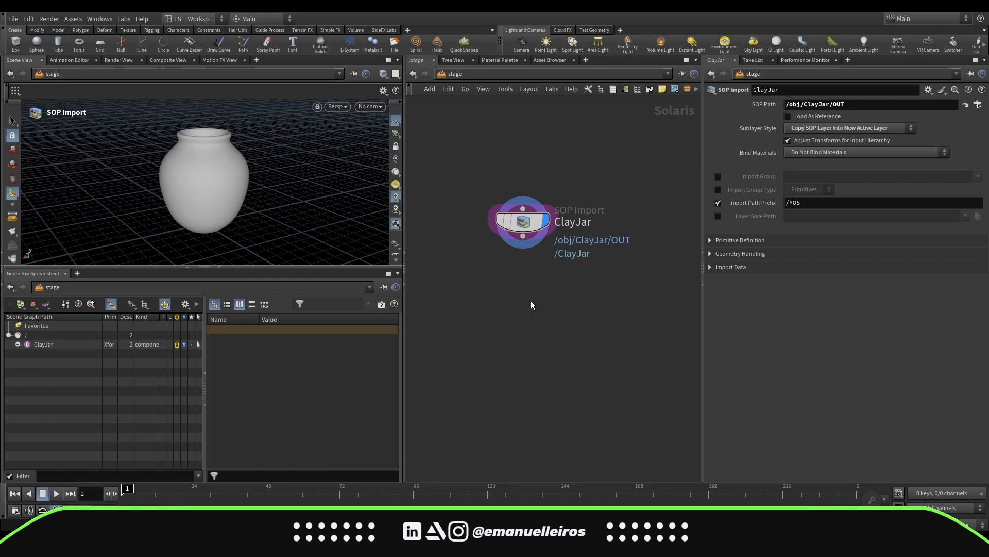
# Add a Material Library node and wire it below the ClayJar SOP Import
pyautogui.press('Tab')
pyautogui.write('ma')
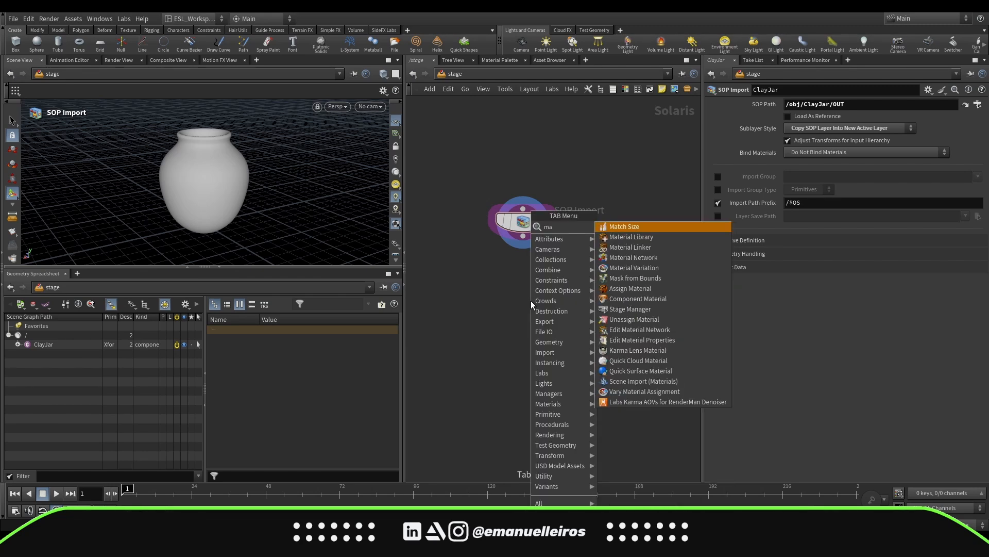
pyautogui.press('Down')
pyautogui.press('Return')
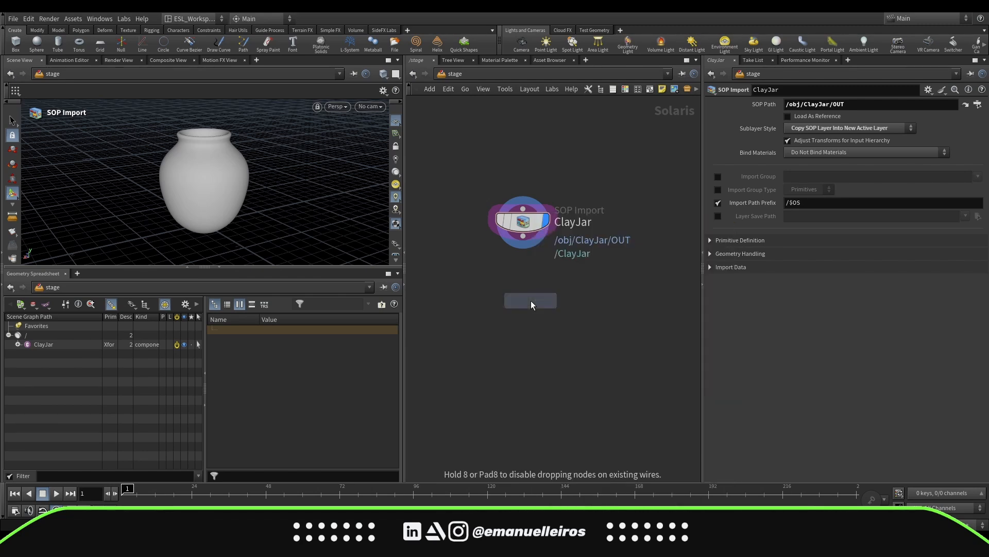
pyautogui.click(524, 280)
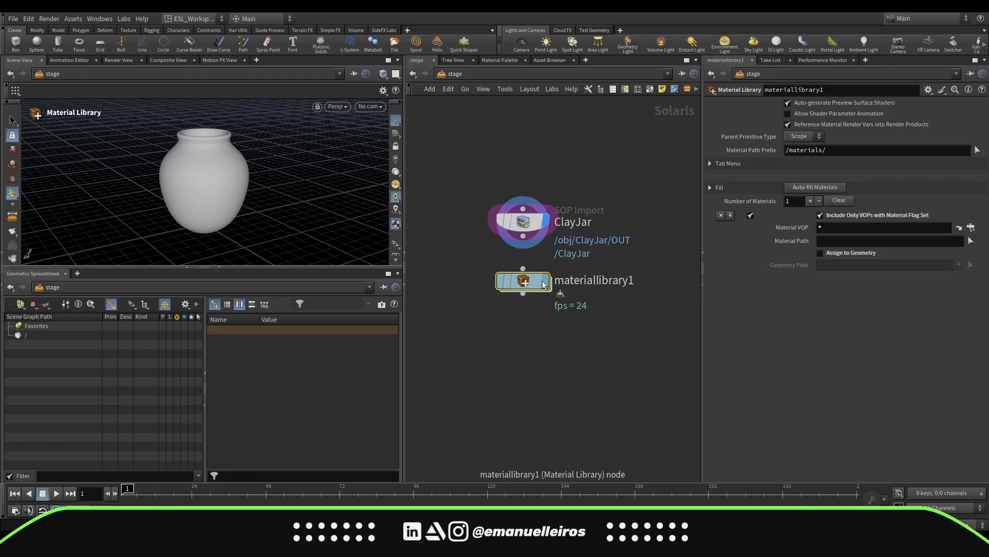
pyautogui.moveTo(529, 246); pyautogui.dragTo(523, 269)
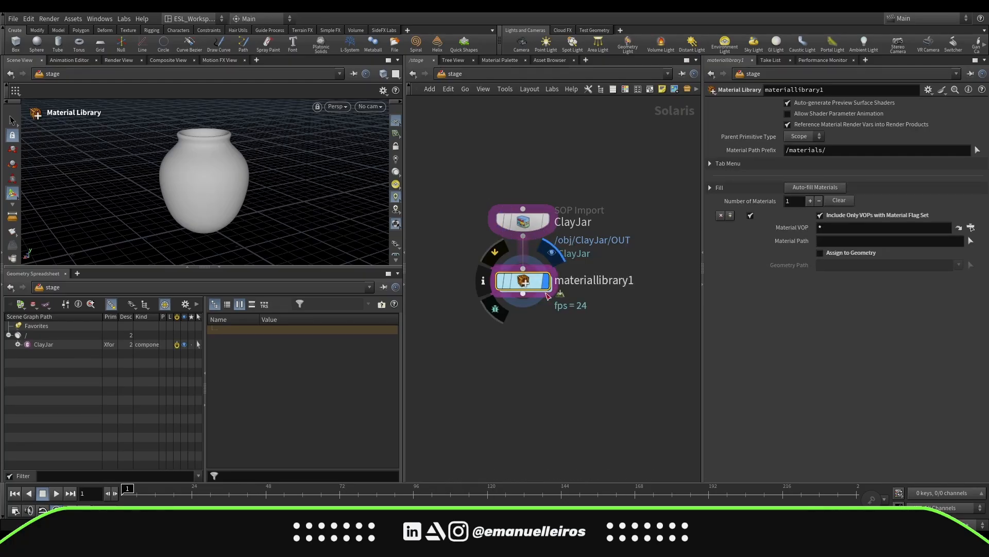
# Inside the Material Library, create a Karma Material Builder named Clay
pyautogui.doubleClick(531, 282)
pyautogui.press('Tab')
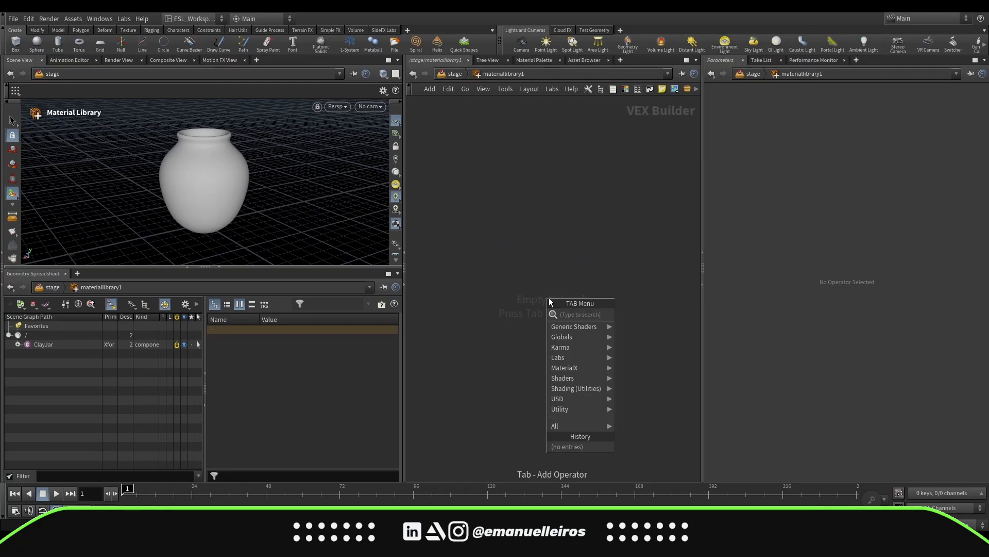
pyautogui.write('ka')
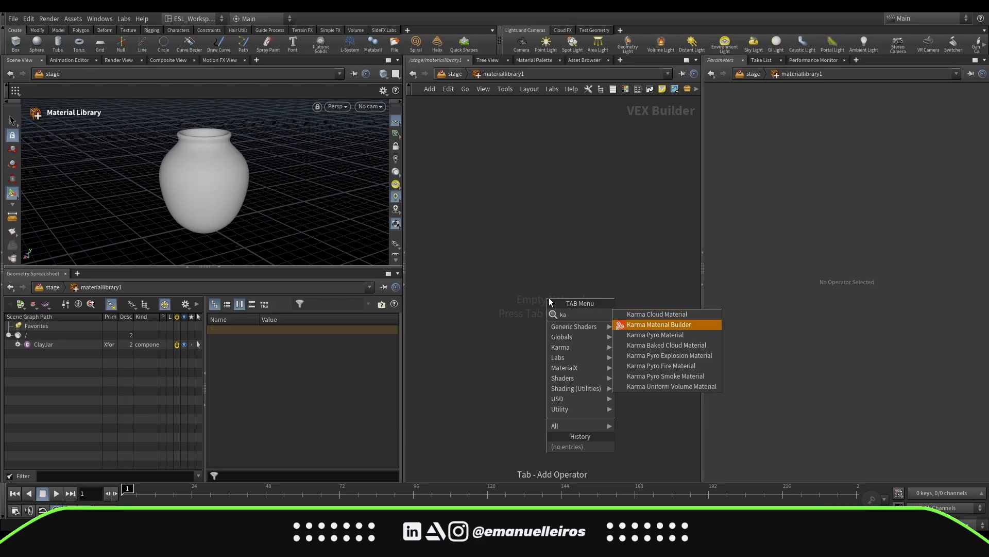
pyautogui.press('Return')
pyautogui.click(549, 297)
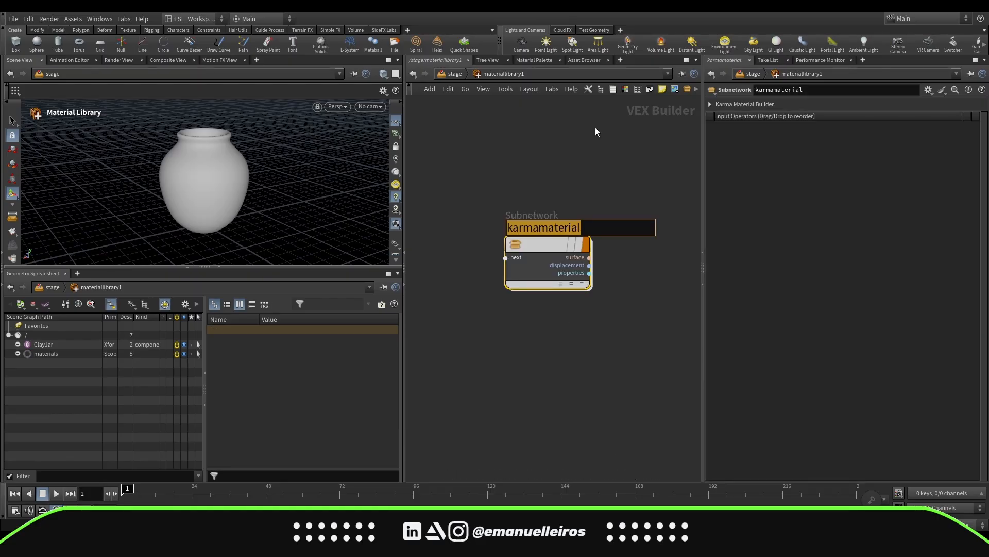
pyautogui.write('Clay')
pyautogui.press('Return')
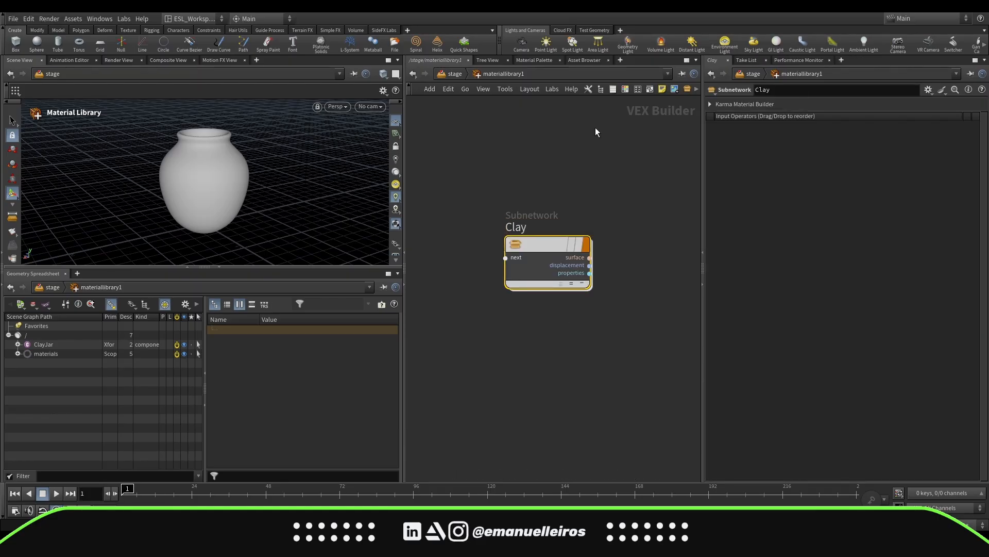
# Inside the Clay material, delete the Subnet Inputs node and move the mtlxstandard_surface node up
pyautogui.doubleClick(540, 245)
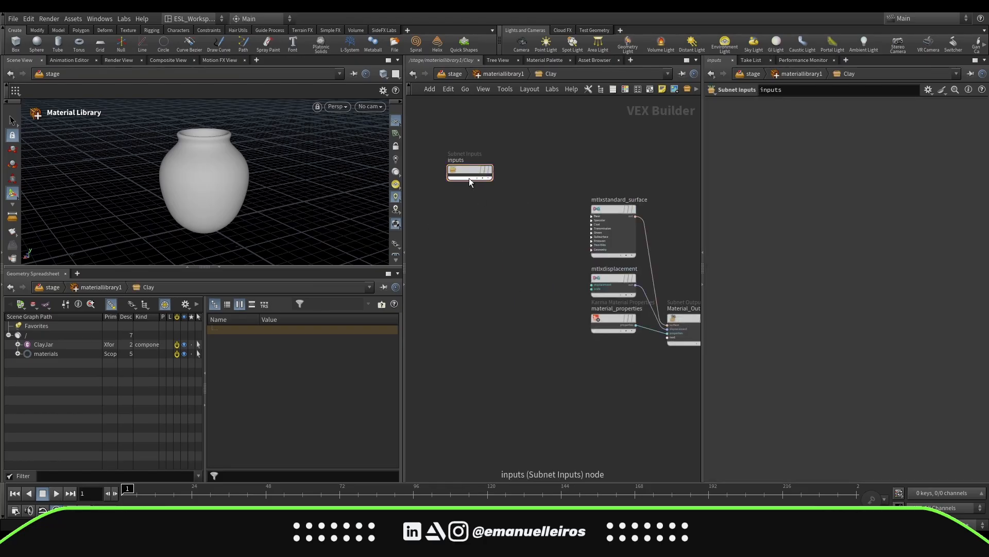
pyautogui.press('Delete')
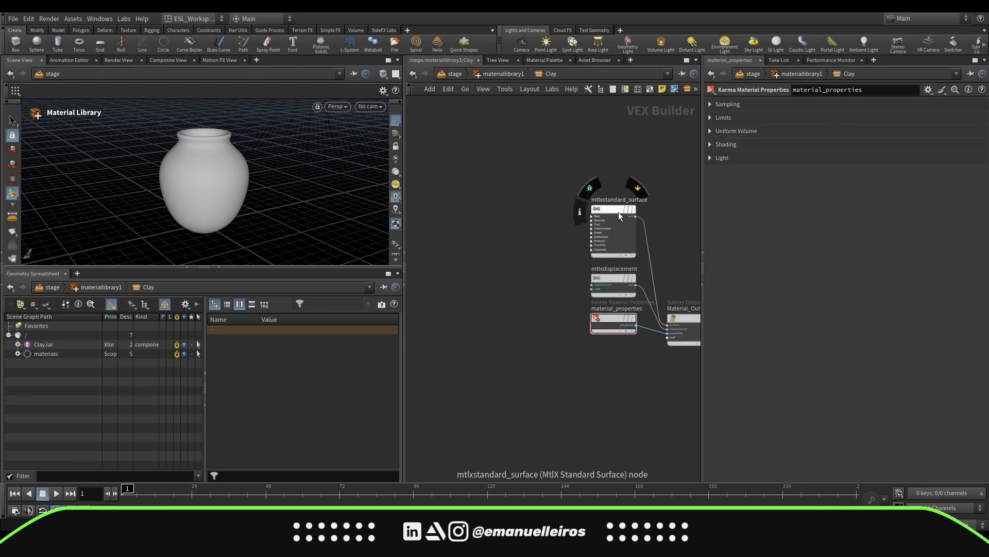
pyautogui.moveTo(618, 212); pyautogui.dragTo(610, 164)
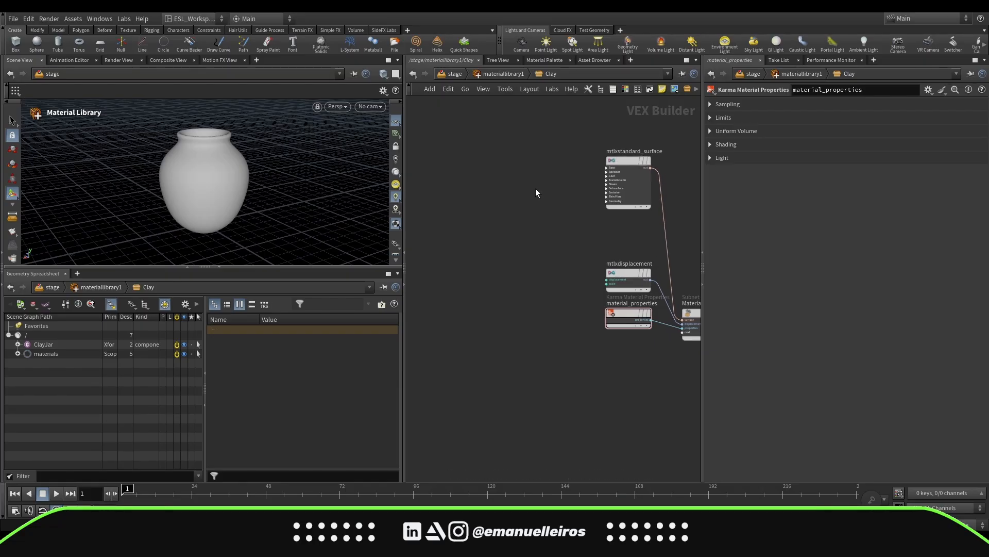
# Add an MtlX Image node inside the Clay material and load Clay001_2K-JPG_Color.jpg from the Texturas/Clay folder
pyautogui.press('Tab')
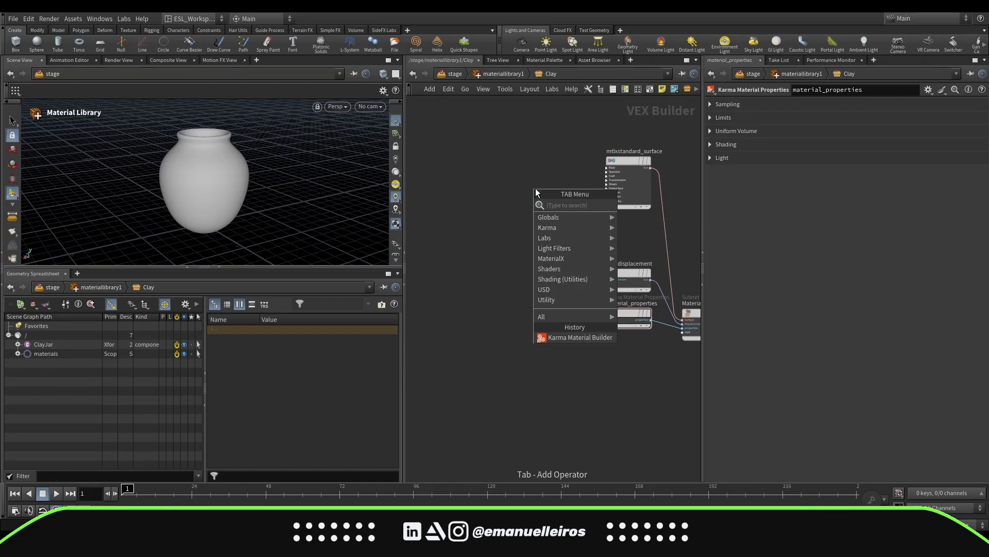
pyautogui.write('imag')
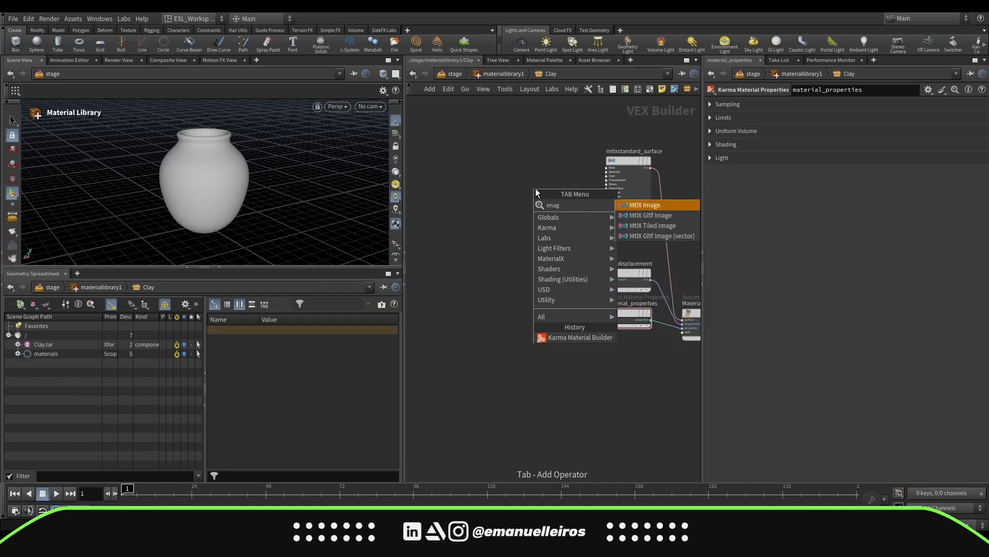
pyautogui.press('Return')
pyautogui.click(536, 191)
pyautogui.click(964, 114)
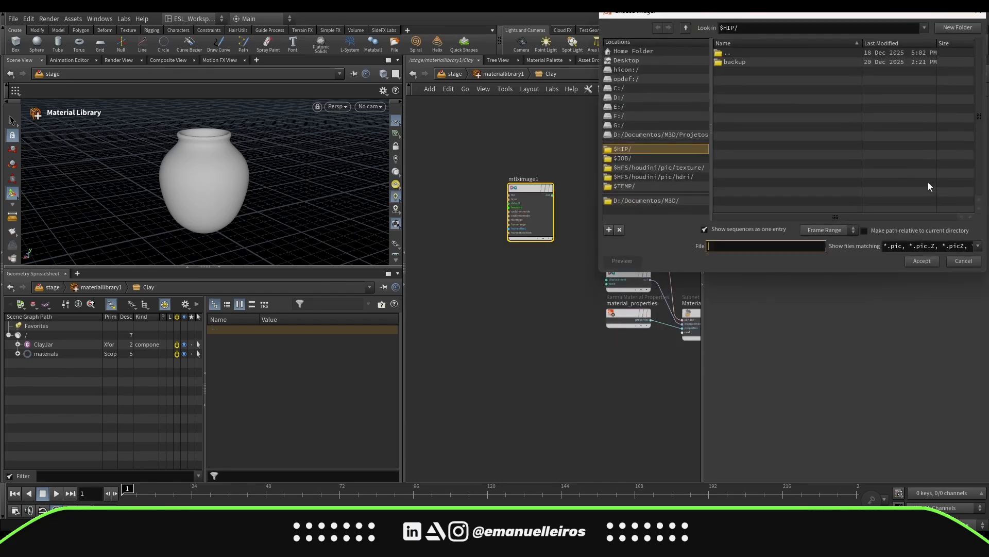
pyautogui.moveTo(795, 19); pyautogui.dragTo(417, 71)
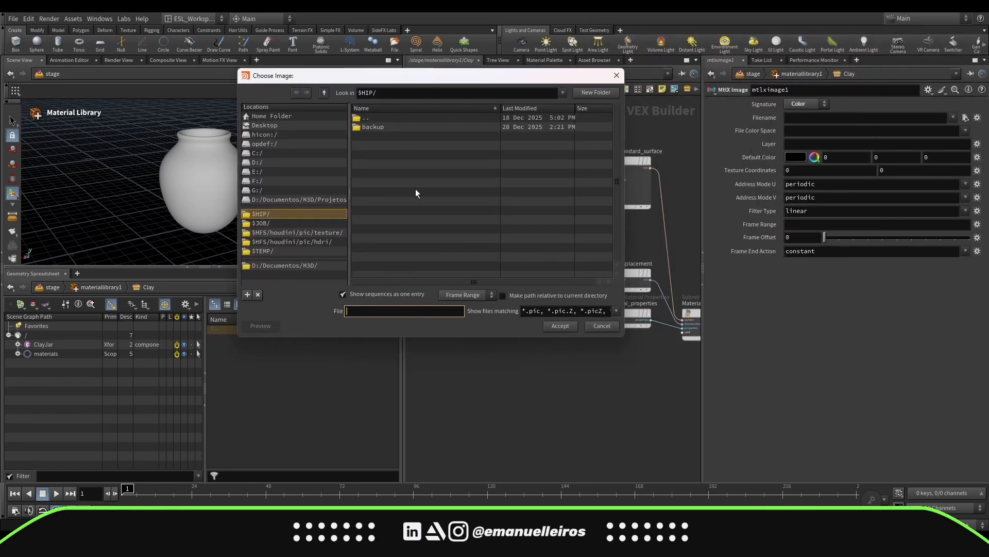
pyautogui.click(318, 265)
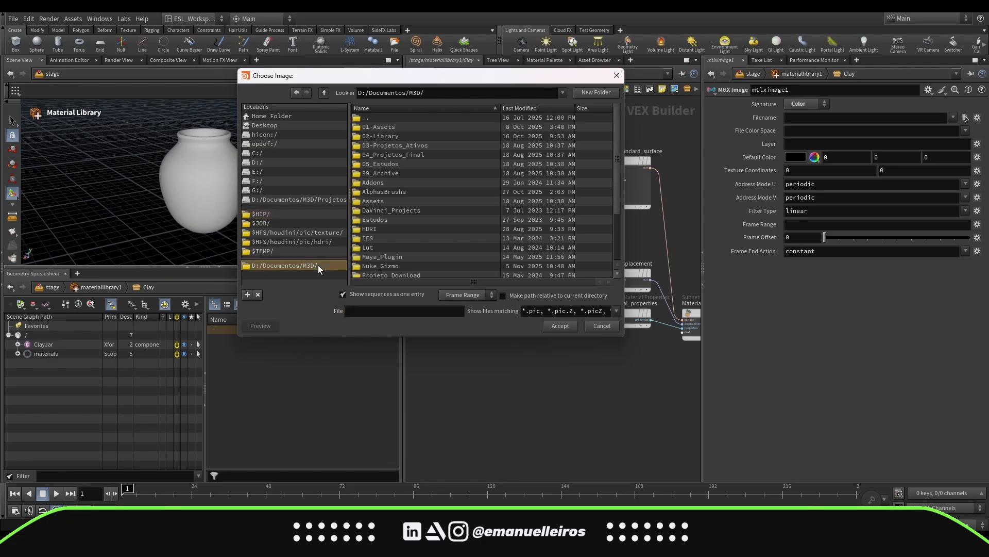
pyautogui.scroll(-3, 429, 133)
pyautogui.doubleClick(409, 199)
pyautogui.doubleClick(415, 132)
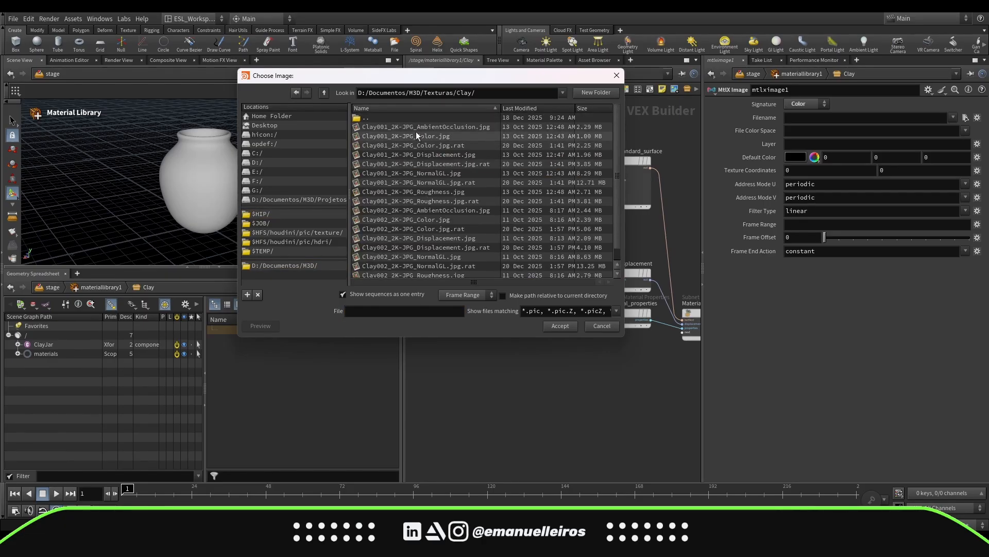
pyautogui.doubleClick(477, 135)
# Wire the color image node's output into the base_color input of mtlxstandard_surface
pyautogui.scroll(5, 622, 202)
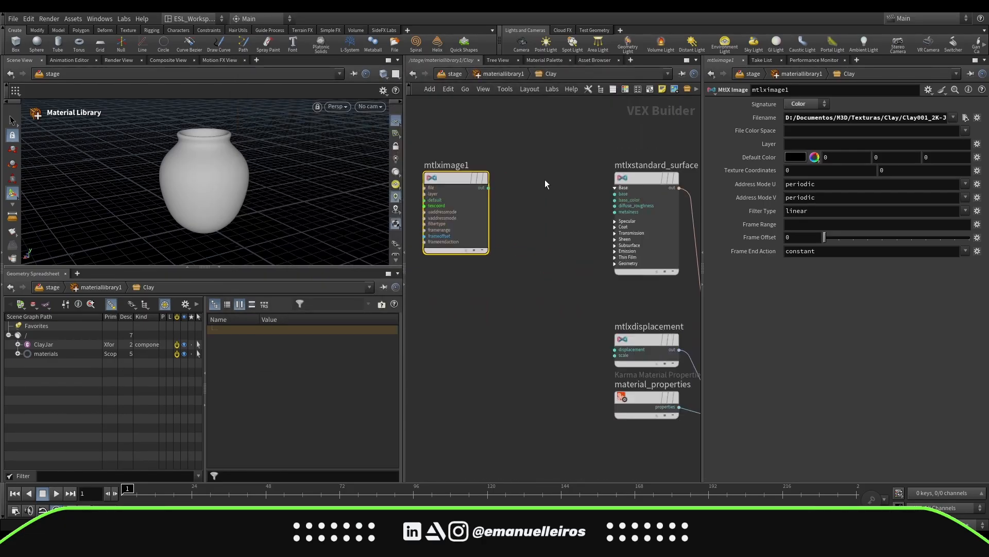
pyautogui.click(534, 190)
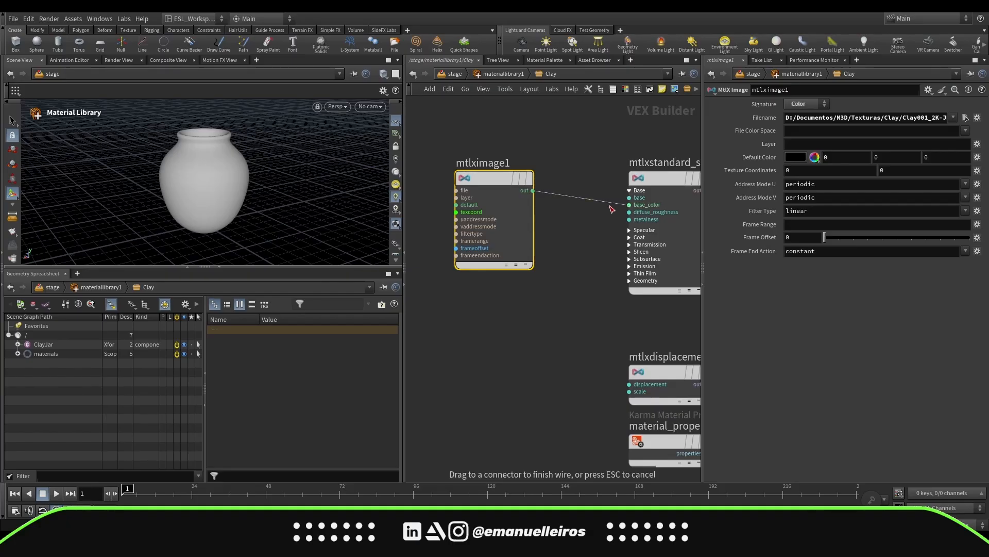
pyautogui.click(629, 204)
# Duplicate the image node as mtlximage2, load Clay001_2K-JPG_Roughness.jpg, and set its signature to Float
pyautogui.scroll(-3, 576, 239)
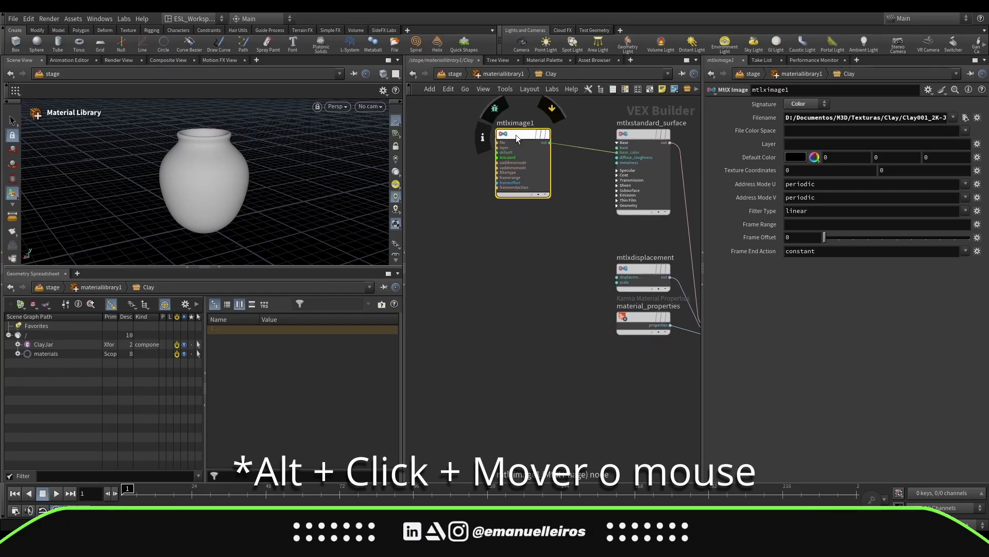
pyautogui.keyDown('alt'); pyautogui.moveTo(515, 134); pyautogui.dragTo(514, 219); pyautogui.keyUp('alt')
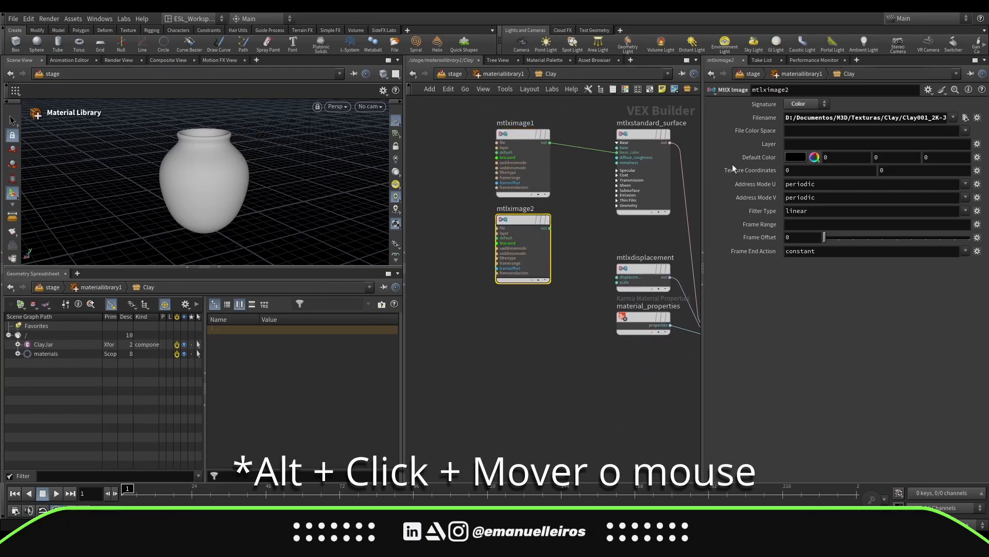
pyautogui.click(965, 118)
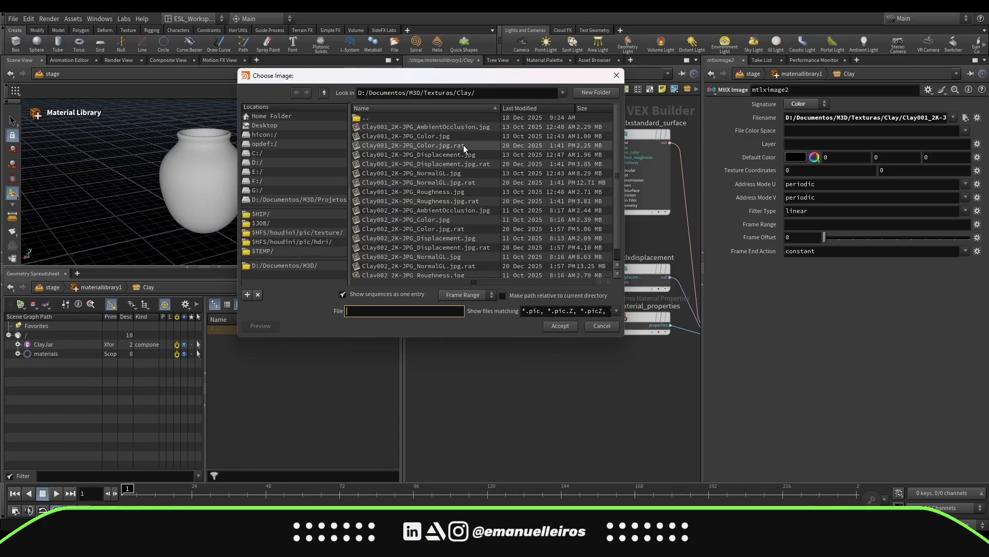
pyautogui.doubleClick(468, 191)
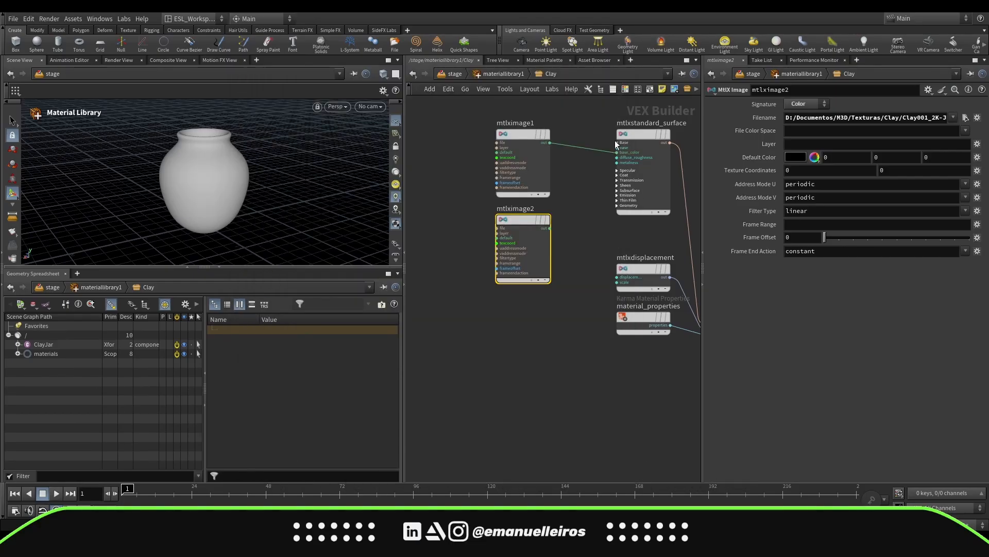
pyautogui.click(804, 104)
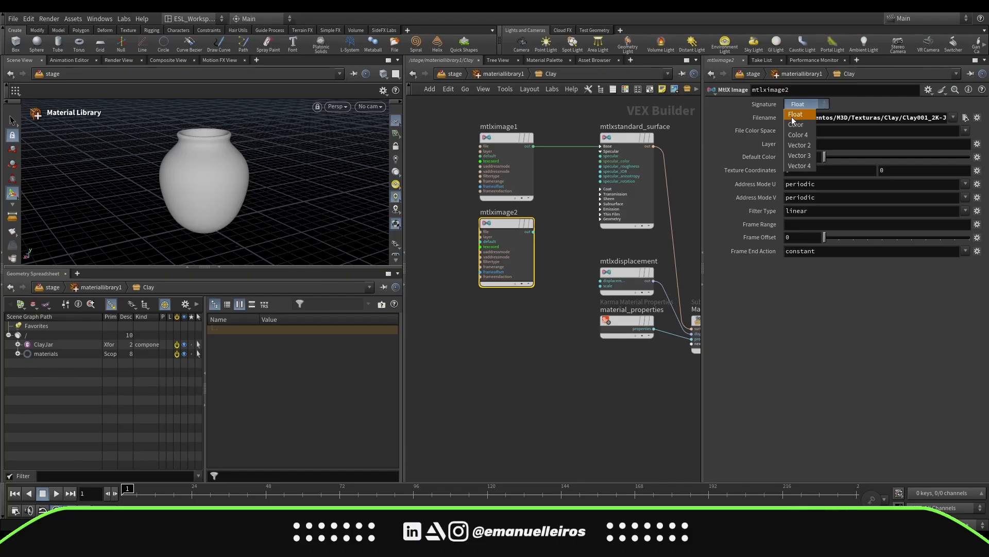
pyautogui.click(794, 115)
pyautogui.moveTo(552, 223); pyautogui.dragTo(543, 245, button='middle')
# Connect the roughness image node's output to the standard surface's specular roughness input
pyautogui.scroll(2, 540, 230)
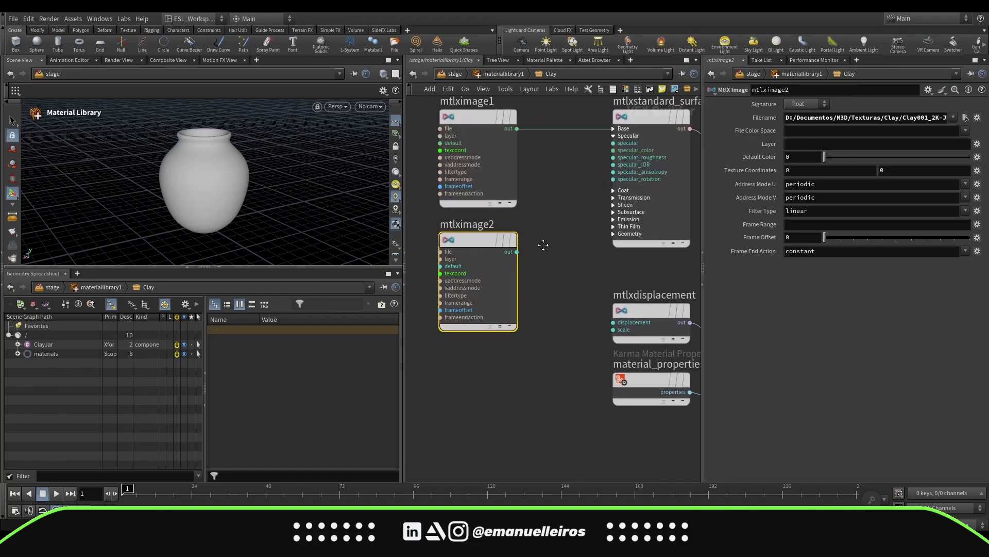
pyautogui.moveTo(517, 251); pyautogui.dragTo(620, 161)
pyautogui.scroll(-1, 578, 224)
pyautogui.click(601, 178)
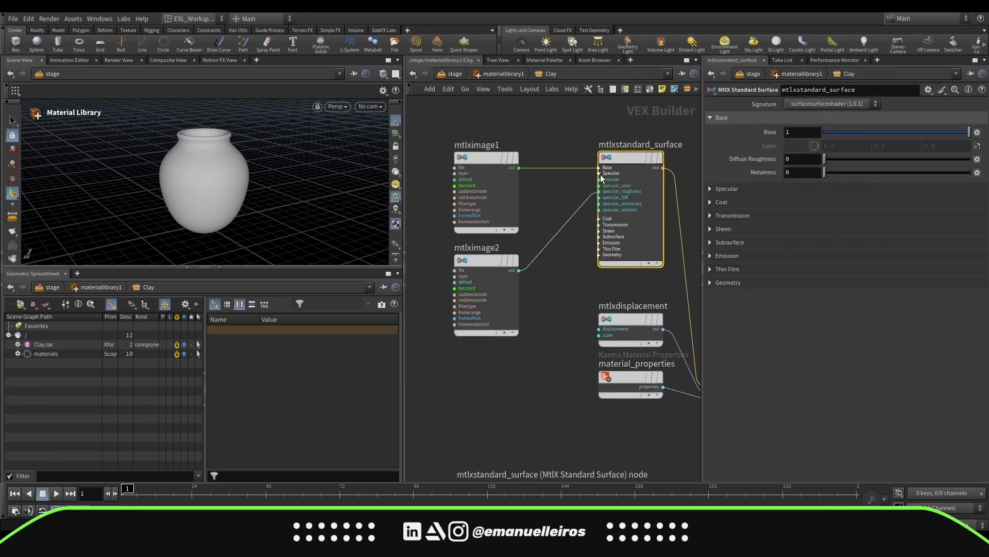
pyautogui.click(600, 174)
pyautogui.moveTo(554, 198); pyautogui.dragTo(583, 166, button='middle')
# Duplicate an image node as mtlximage3 and load Clay001_2K-JPG_NormalGL.jpg into it
pyautogui.keyDown('alt'); pyautogui.moveTo(506, 125); pyautogui.dragTo(508, 330); pyautogui.keyUp('alt')
pyautogui.moveTo(535, 330); pyautogui.dragTo(526, 261, button='middle')
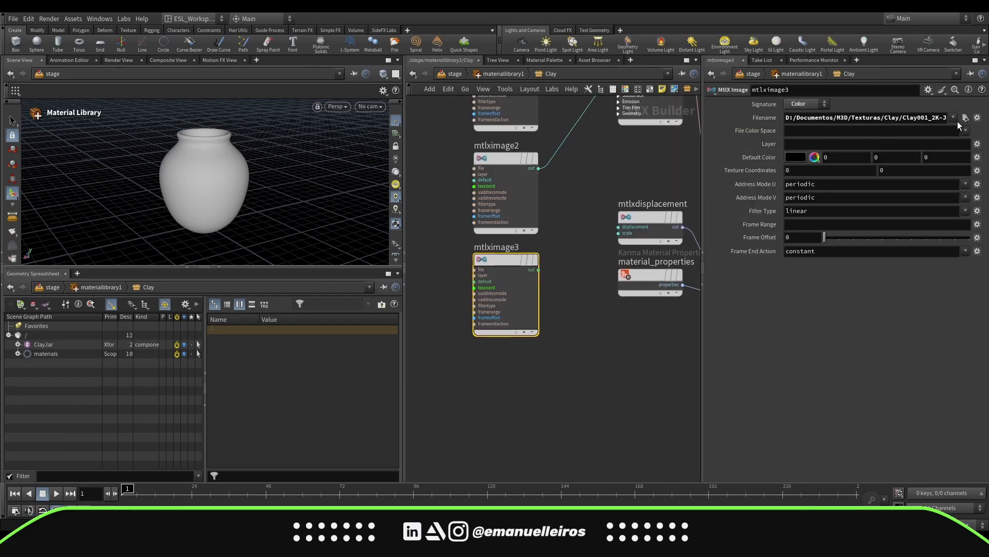
pyautogui.click(965, 118)
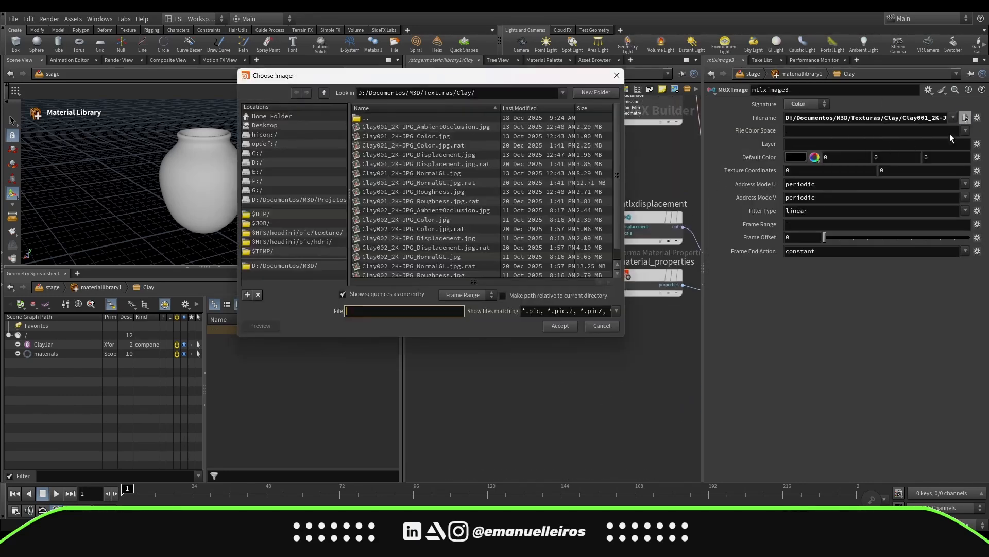
pyautogui.doubleClick(455, 172)
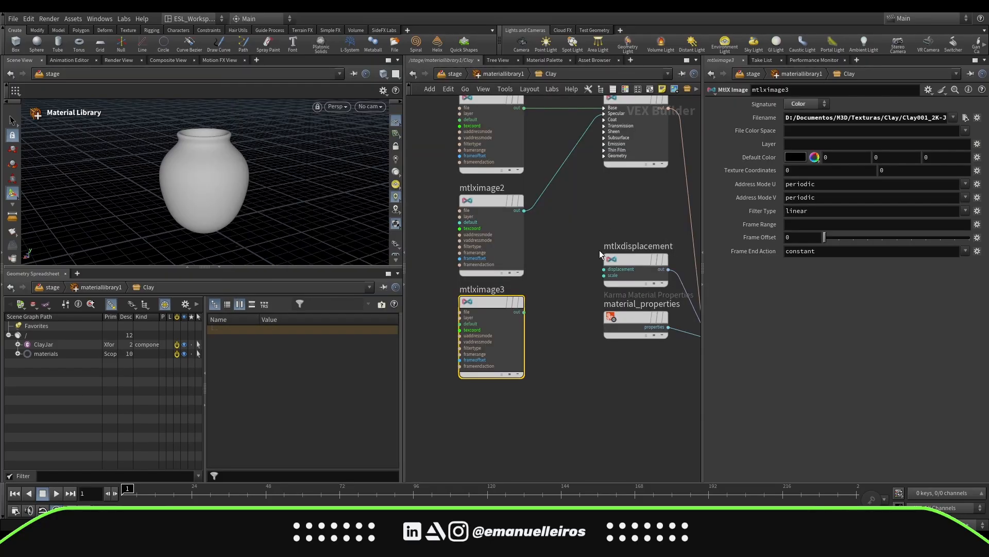
pyautogui.moveTo(599, 250); pyautogui.dragTo(651, 251, button='middle')
pyautogui.moveTo(548, 305); pyautogui.dragTo(519, 304)
pyautogui.moveTo(570, 297); pyautogui.dragTo(561, 292, button='middle')
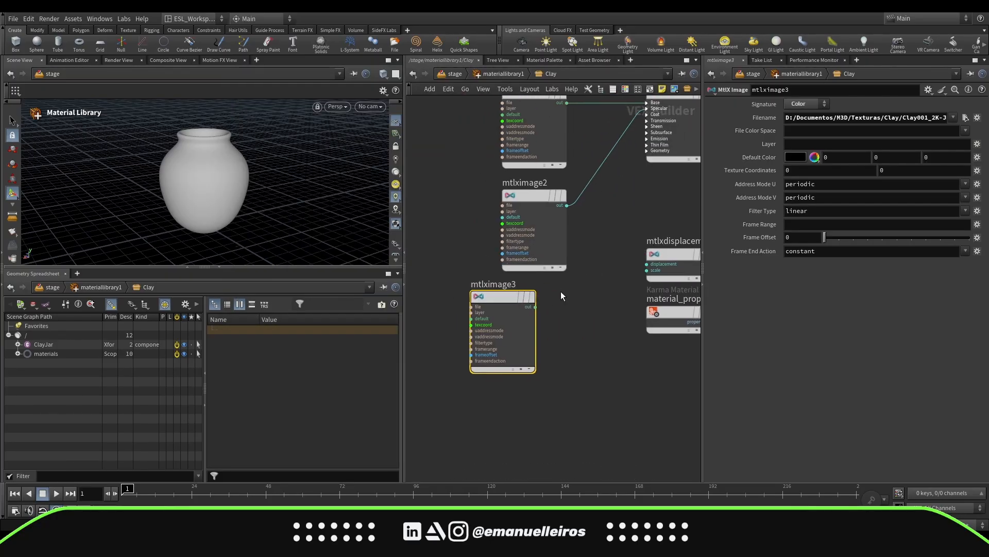
# Add an MtlX Normalmap node beside the normal image and feed the image output into its input
pyautogui.press('Tab')
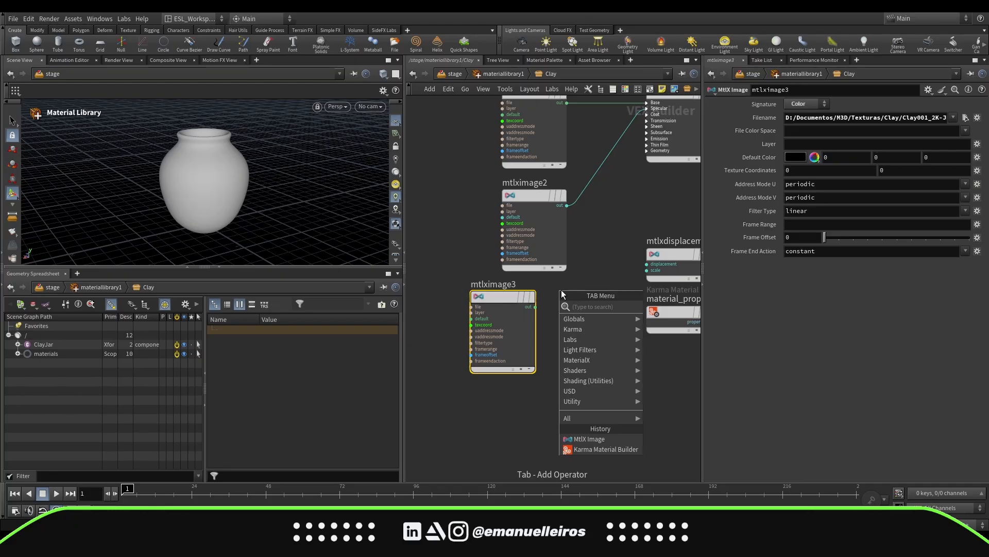
pyautogui.write('norma')
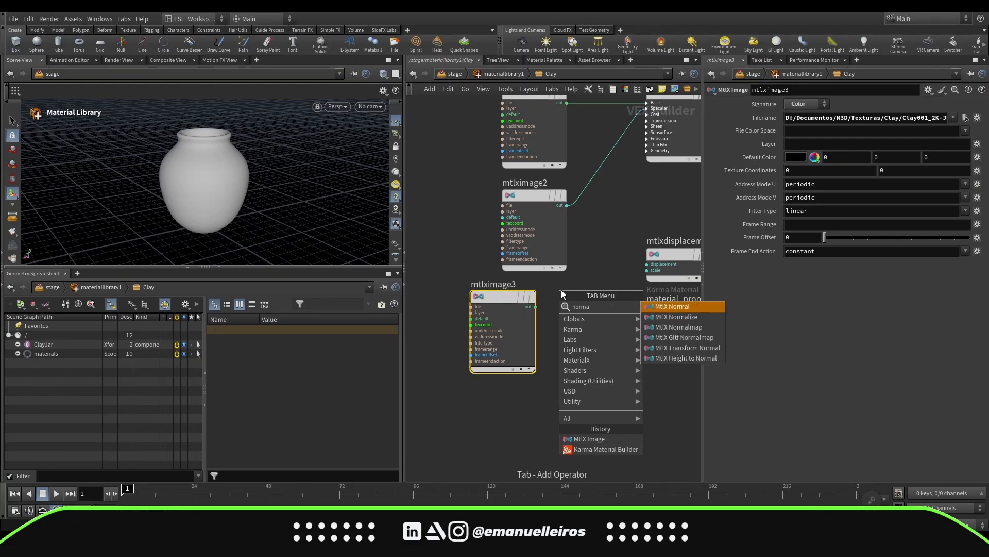
pyautogui.press('Down')
pyautogui.press('Down')
pyautogui.press('Return')
pyautogui.click(549, 309)
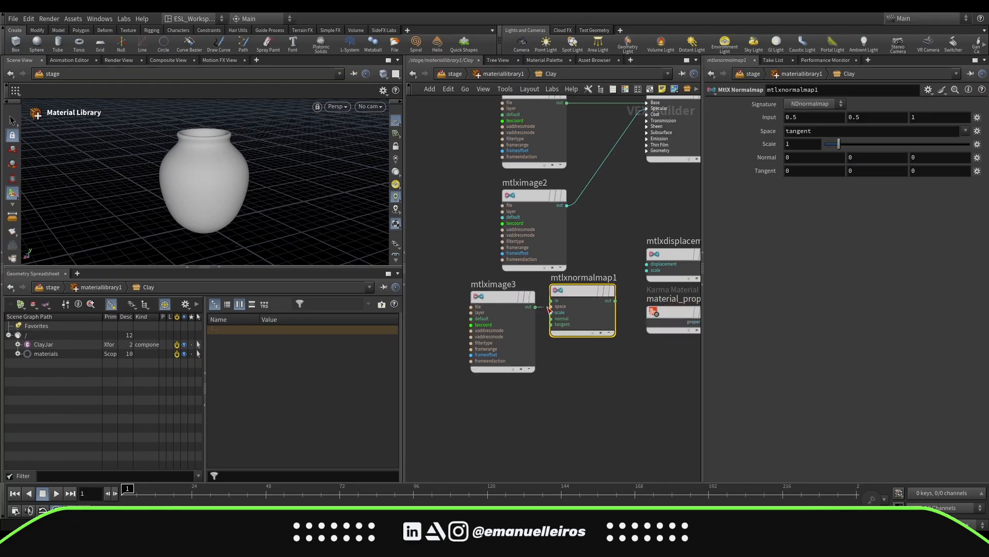
pyautogui.moveTo(548, 308); pyautogui.dragTo(551, 301)
# Connect the normal map output to the standard surface's normal input and tidy the node layout
pyautogui.moveTo(634, 171); pyautogui.dragTo(597, 206, button='middle')
pyautogui.click(609, 185)
pyautogui.moveTo(578, 335); pyautogui.dragTo(610, 203)
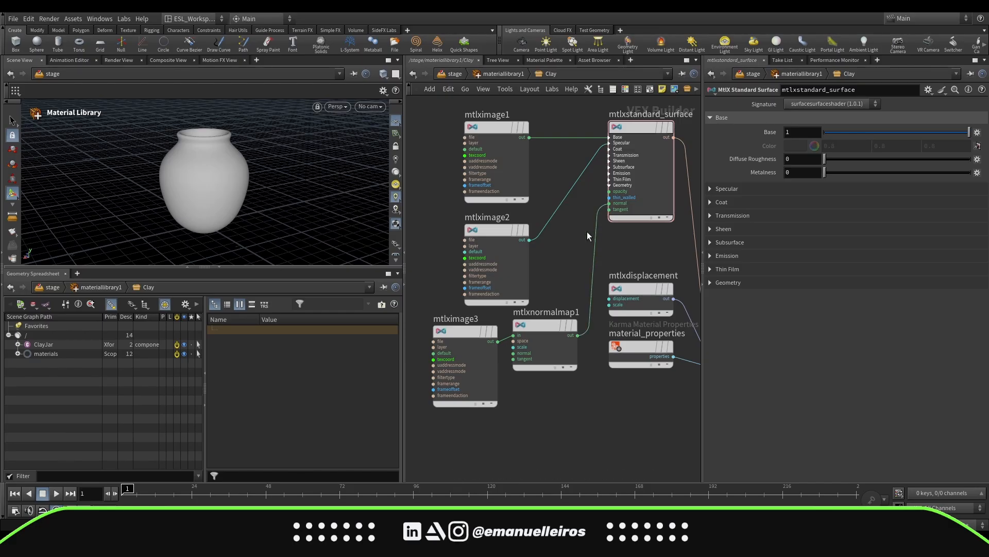
pyautogui.scroll(-4, 587, 230)
pyautogui.moveTo(586, 231); pyautogui.dragTo(616, 196, button='middle')
pyautogui.moveTo(527, 118); pyautogui.dragTo(598, 268)
pyautogui.moveTo(594, 256); pyautogui.dragTo(551, 222)
pyautogui.click(593, 216)
pyautogui.moveTo(644, 149); pyautogui.dragTo(644, 130)
pyautogui.moveTo(626, 187); pyautogui.dragTo(626, 196, button='middle')
# Duplicate the image node as mtlximage4 and load Clay001_2K-JPG_Displacement.jpg into it
pyautogui.keyDown('alt'); pyautogui.moveTo(507, 231); pyautogui.dragTo(543, 296); pyautogui.keyUp('alt')
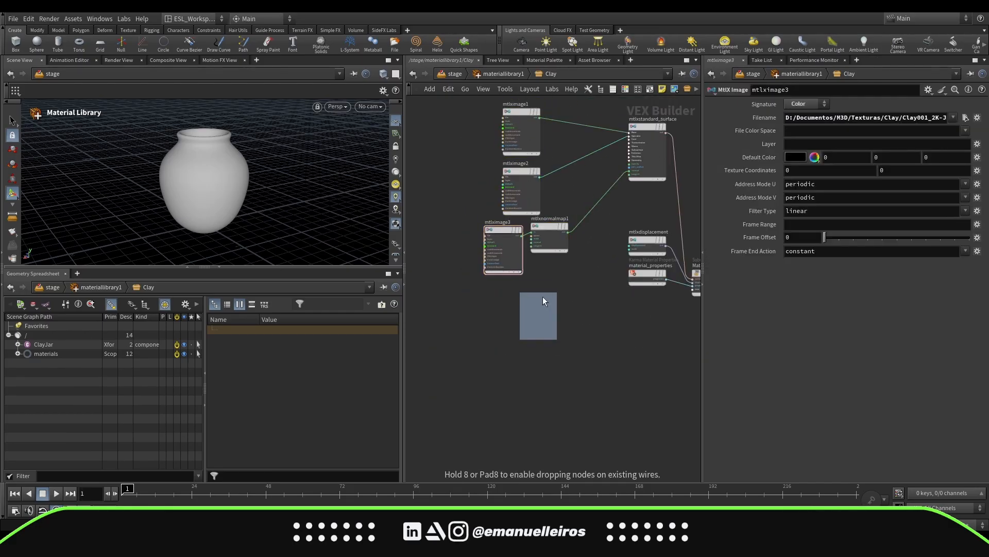
pyautogui.click(542, 296)
pyautogui.click(965, 118)
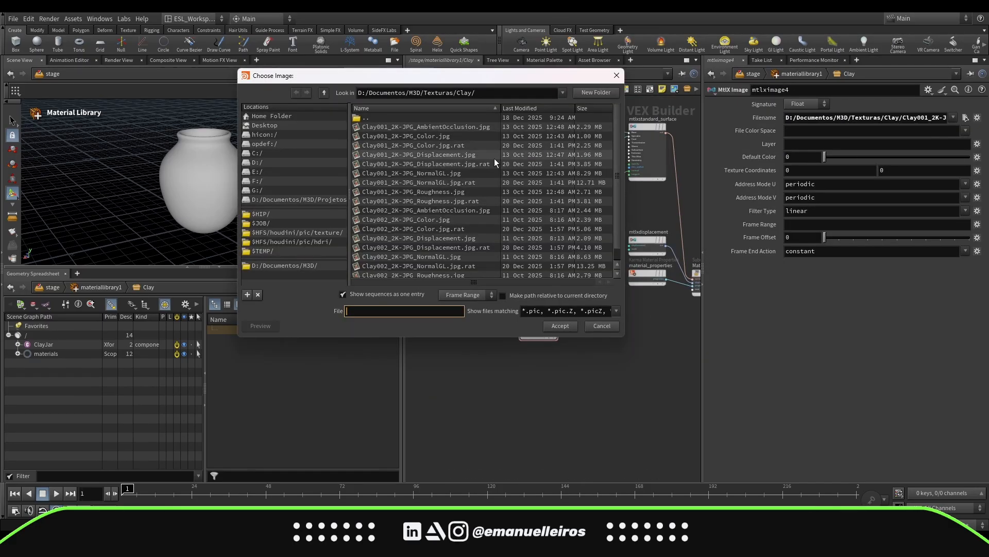
pyautogui.doubleClick(495, 159)
pyautogui.moveTo(585, 310); pyautogui.dragTo(522, 332, button='middle')
pyautogui.scroll(4, 515, 317)
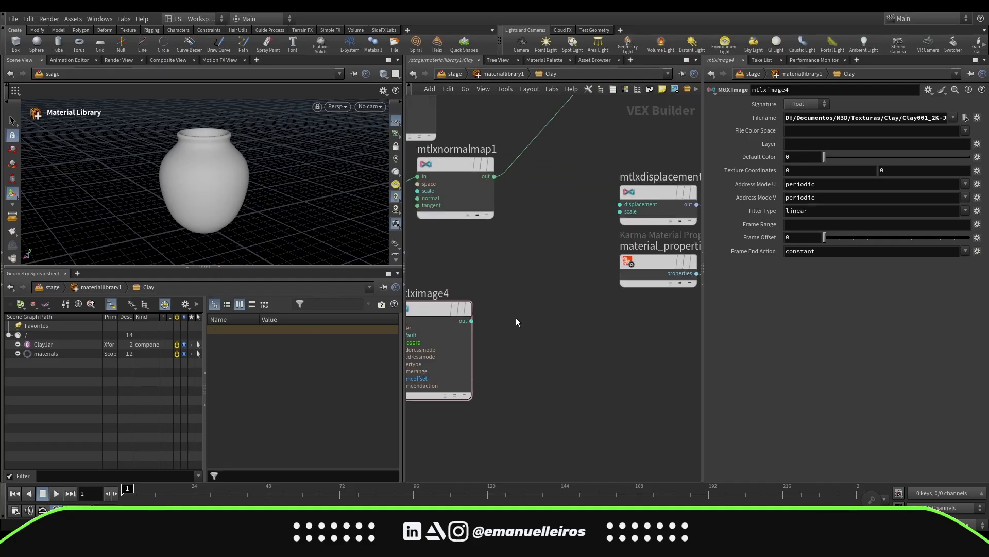
# Set the displacement image's signature to Float and wire it into the mtlxdisplacement node's displacement input
pyautogui.click(819, 106)
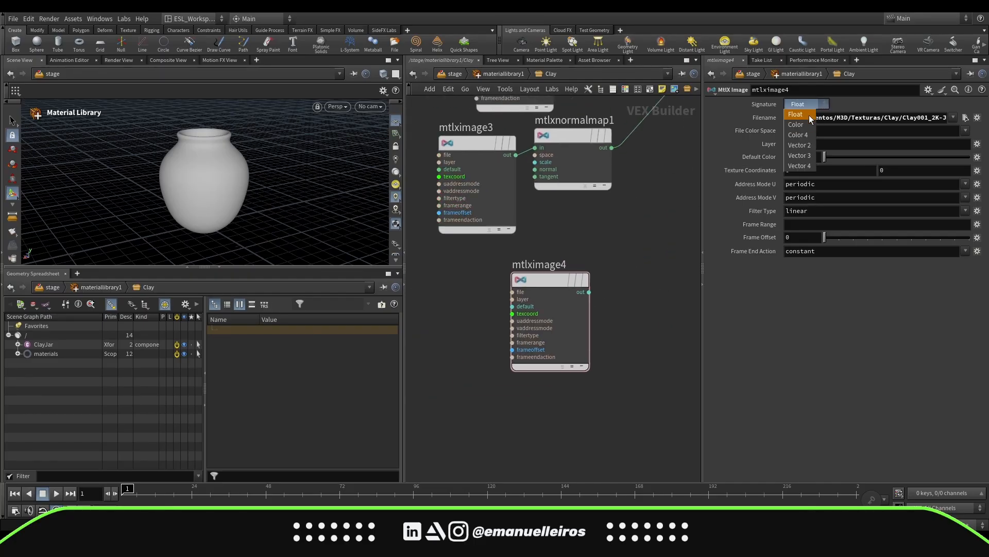
pyautogui.click(809, 115)
pyautogui.moveTo(623, 254)
pyautogui.mouseDown(button='middle')
pyautogui.moveTo(575, 323)
pyautogui.moveTo(531, 305)
pyautogui.mouseUp(button='middle')
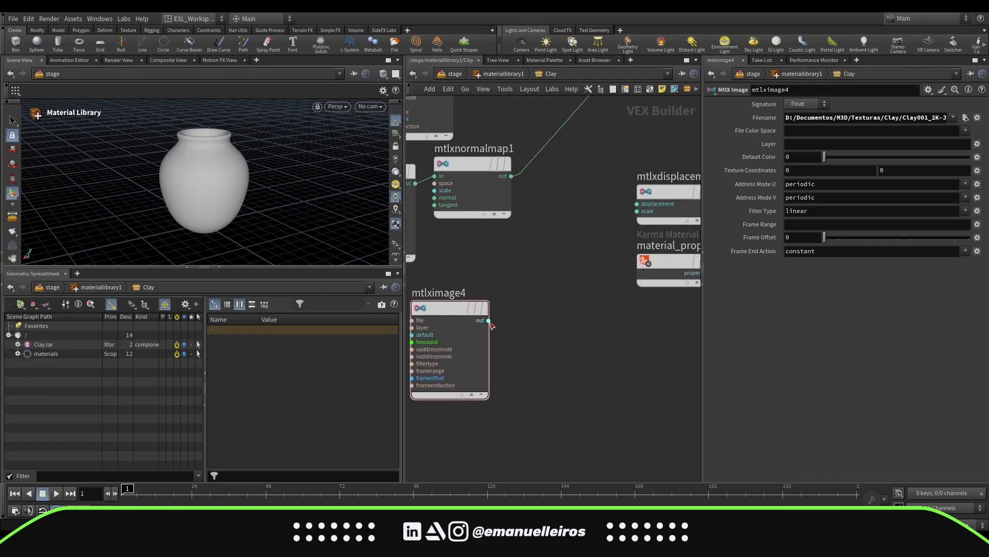
pyautogui.moveTo(489, 320); pyautogui.dragTo(638, 204)
pyautogui.press('h')
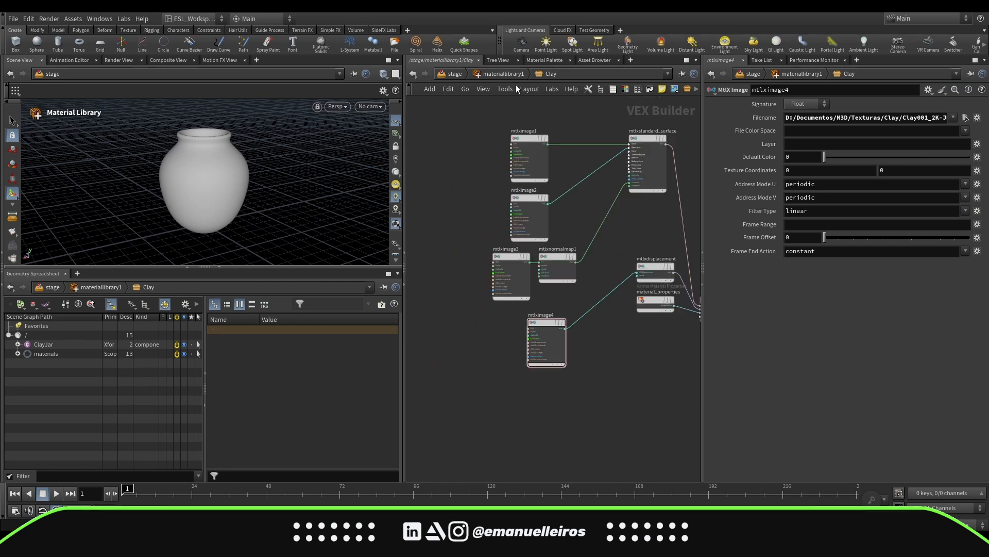
# Return to the stage network and add an Assign Material node below the Material Library
pyautogui.press('u')
pyautogui.moveTo(527, 248); pyautogui.dragTo(541, 206)
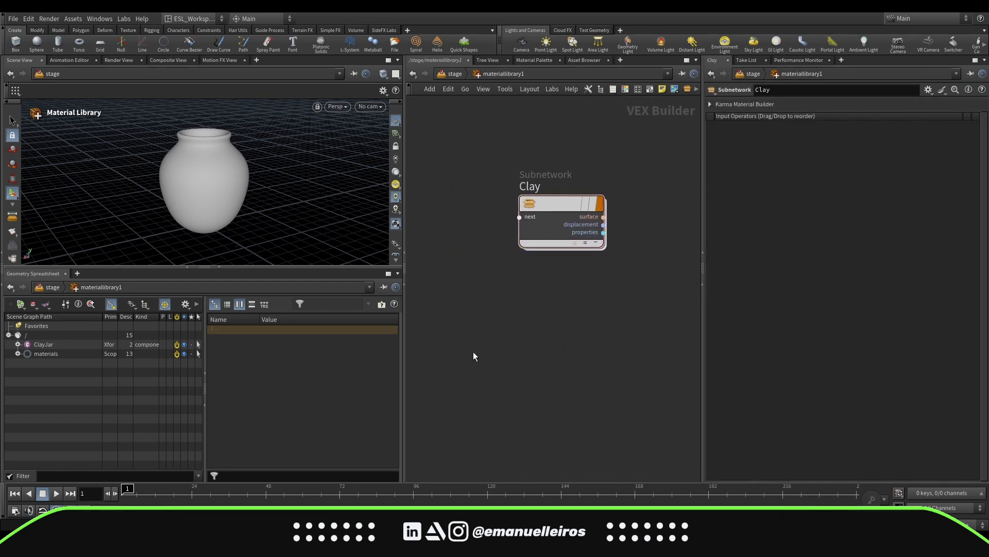
pyautogui.moveTo(490, 190)
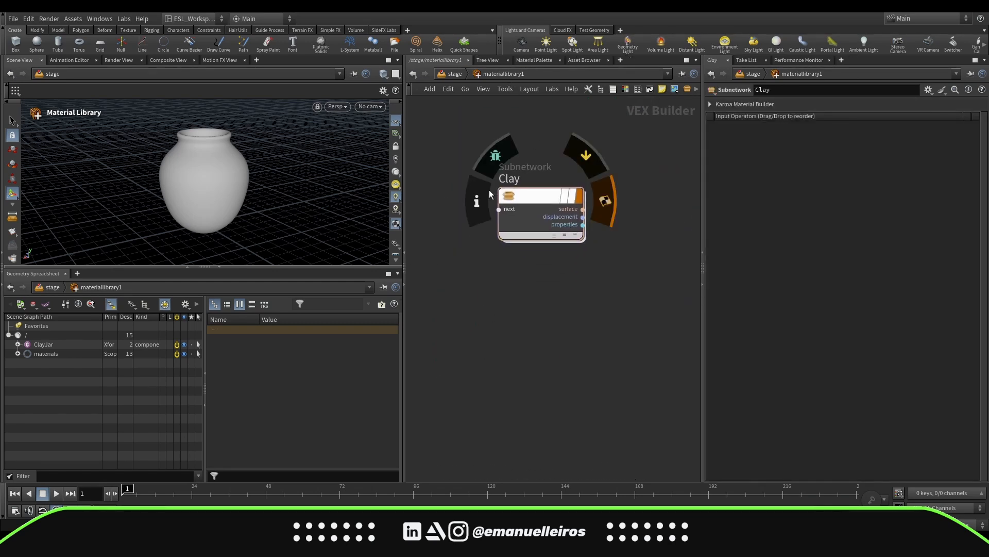
pyautogui.click(454, 75)
pyautogui.press('Tab')
pyautogui.write('as')
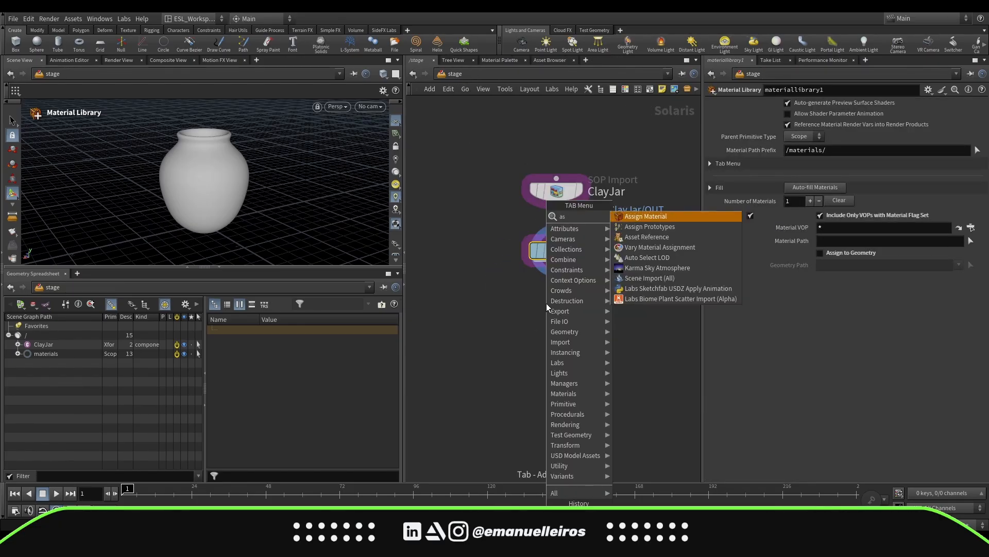
pyautogui.press('Return')
pyautogui.click(546, 303)
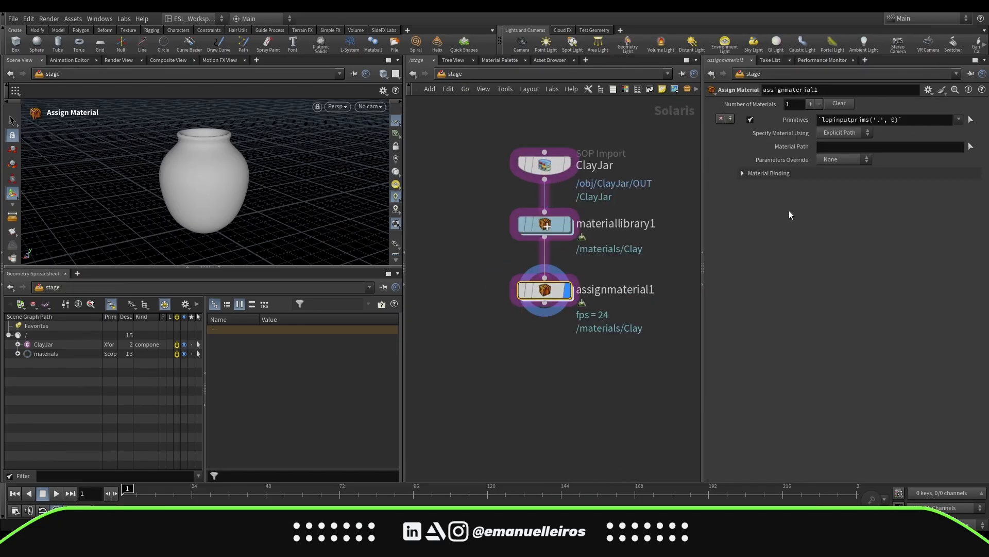
# Assign the /materials/Clay material to the /ClayJar primitive in the Assign Material node
pyautogui.moveTo(44, 345); pyautogui.dragTo(829, 120)
pyautogui.click(17, 354)
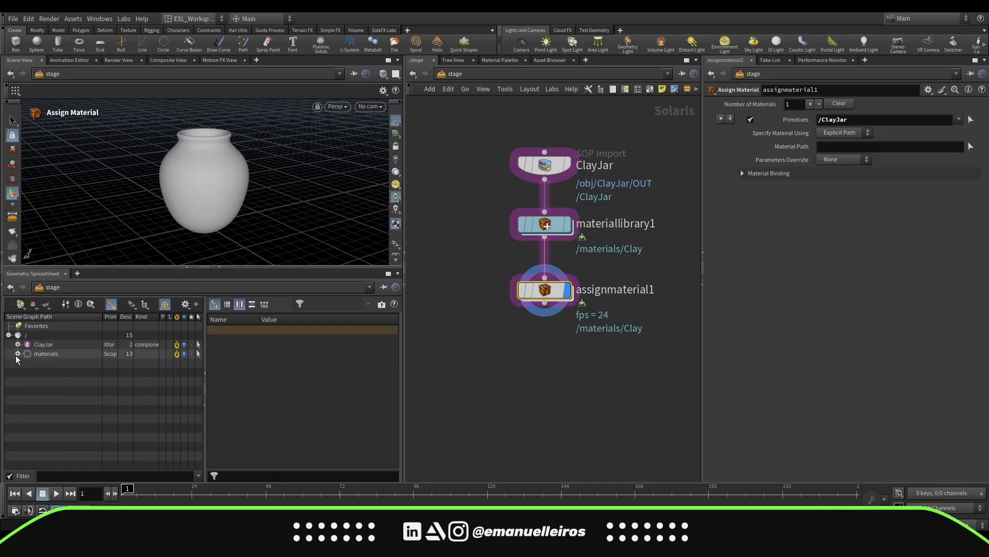
pyautogui.moveTo(37, 366); pyautogui.dragTo(834, 147)
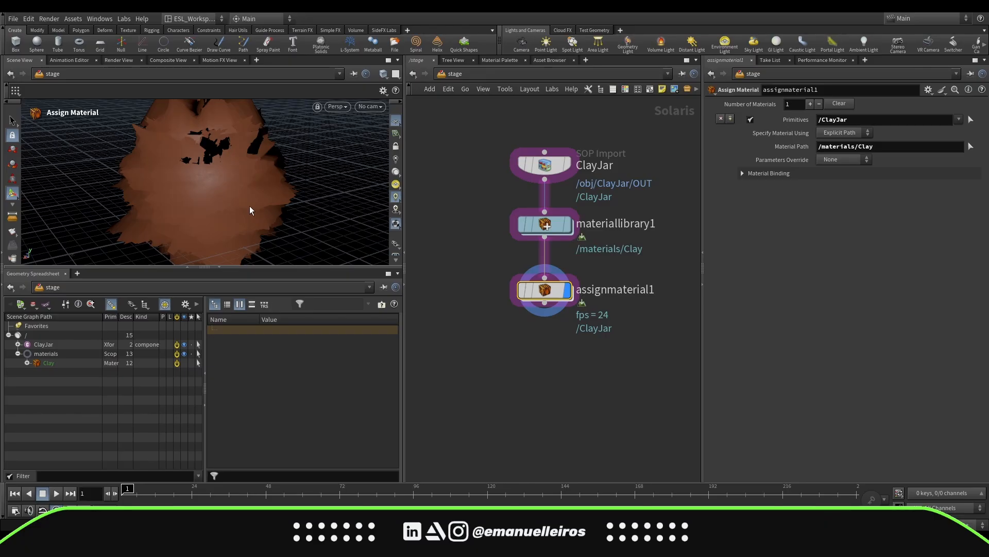
# Switch the viewport renderer to Karma XPU to preview the material on the jar
pyautogui.press('Escape')
pyautogui.moveTo(270, 210); pyautogui.dragTo(280, 193)
pyautogui.press('Return')
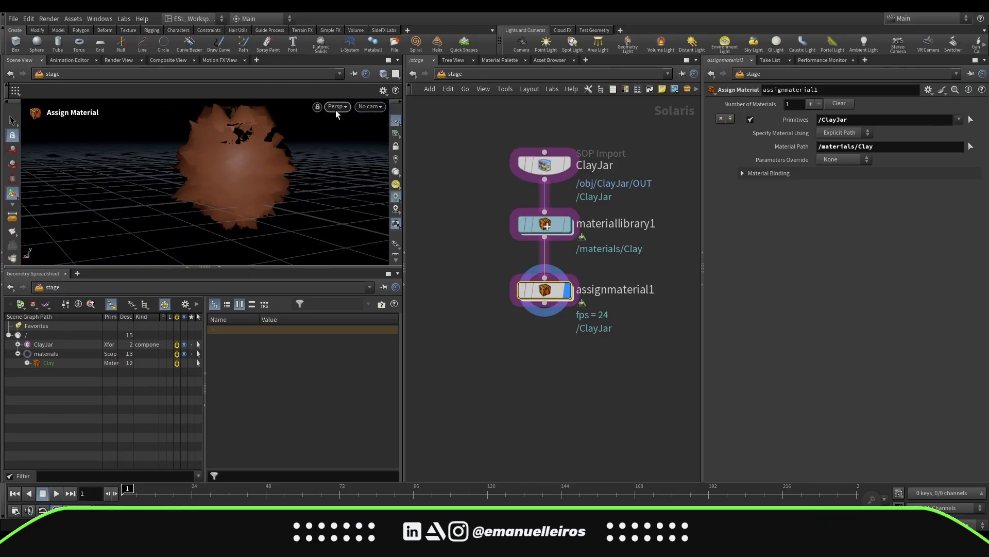
pyautogui.click(335, 108)
pyautogui.click(379, 166)
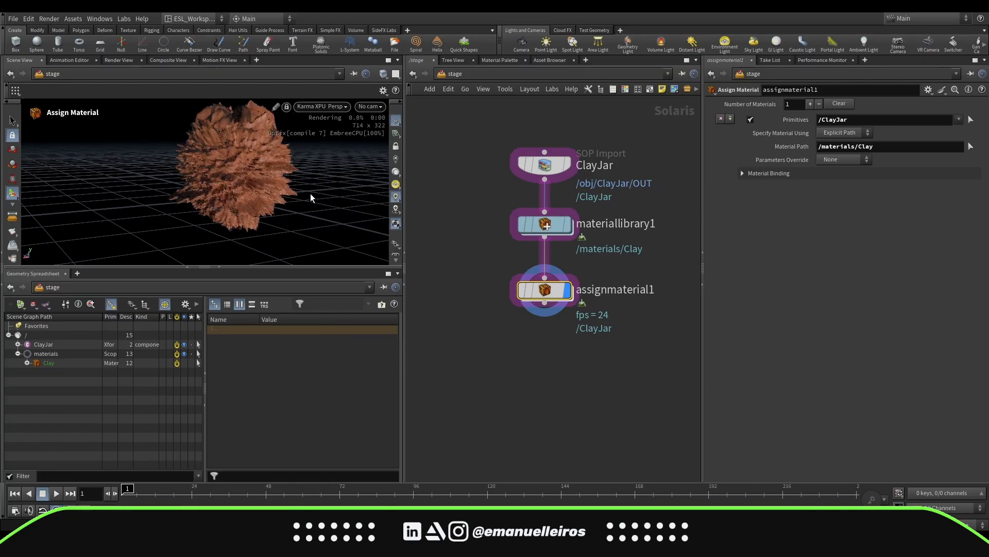
# Dive into the Clay material network and set the mtlxdisplacement node's scale to 0.1
pyautogui.doubleClick(563, 226)
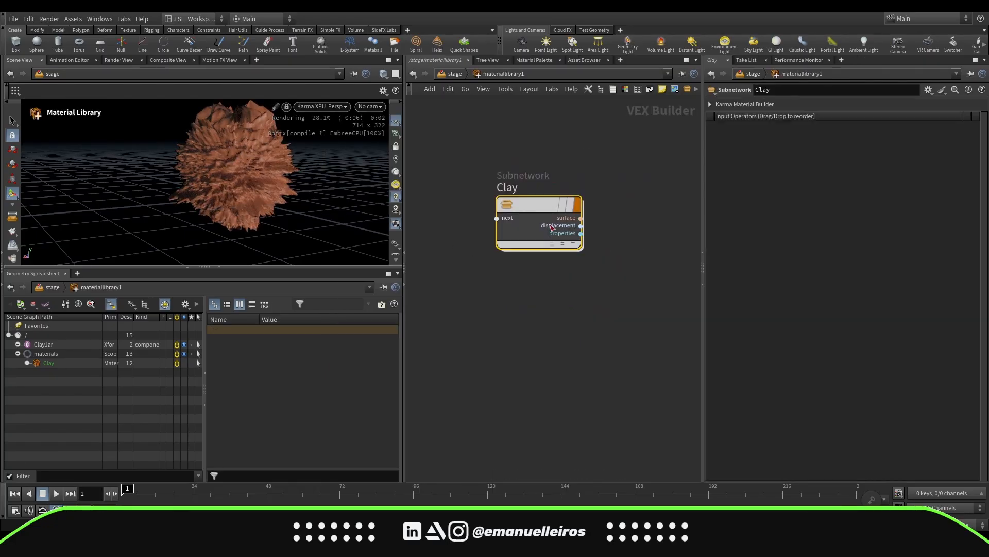
pyautogui.doubleClick(530, 208)
pyautogui.scroll(3, 693, 303)
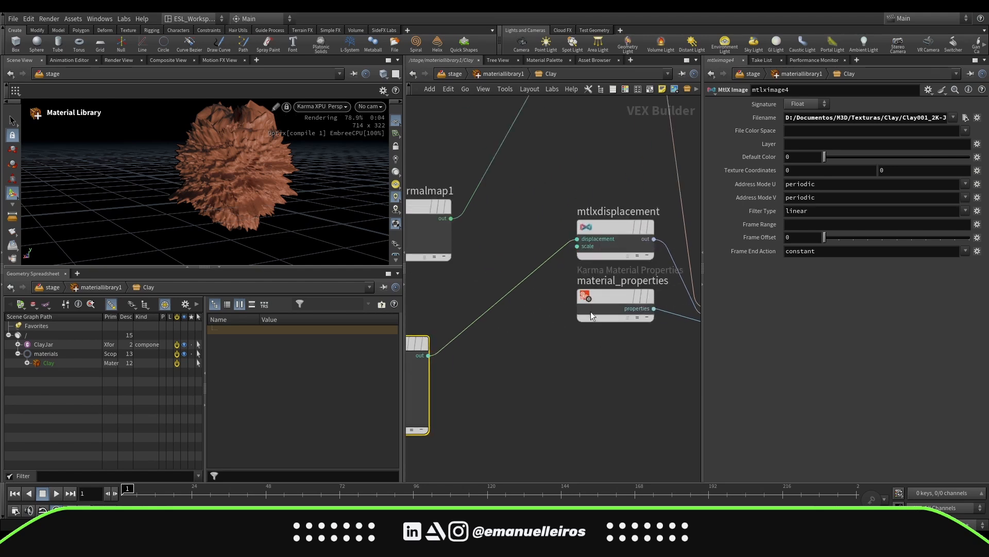
pyautogui.click(639, 229)
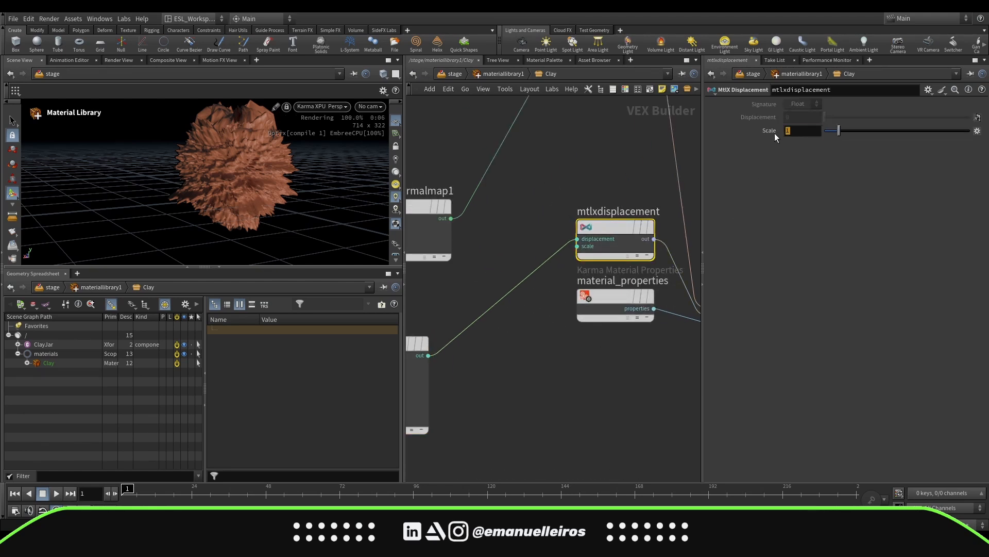
pyautogui.write('0.')
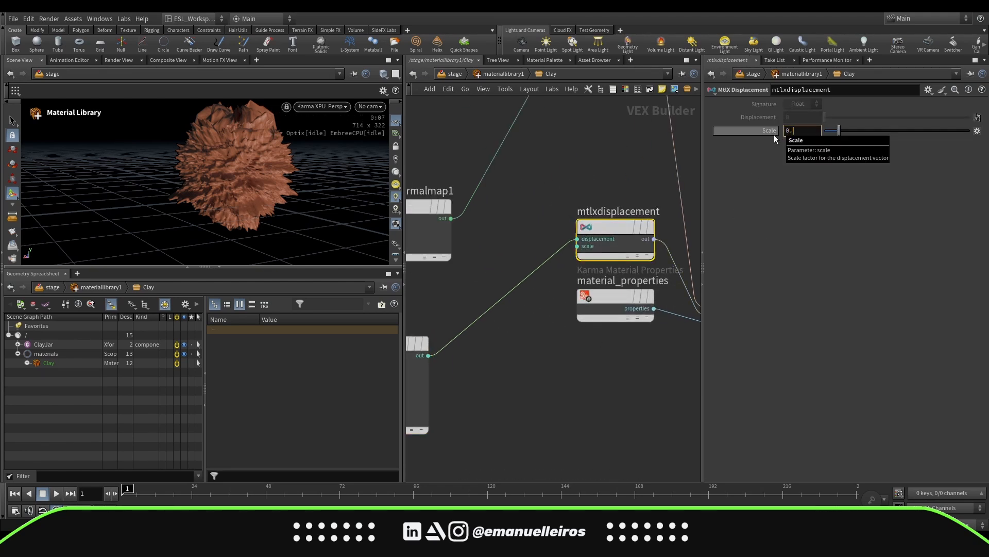
pyautogui.write('1')
pyautogui.press('Return')
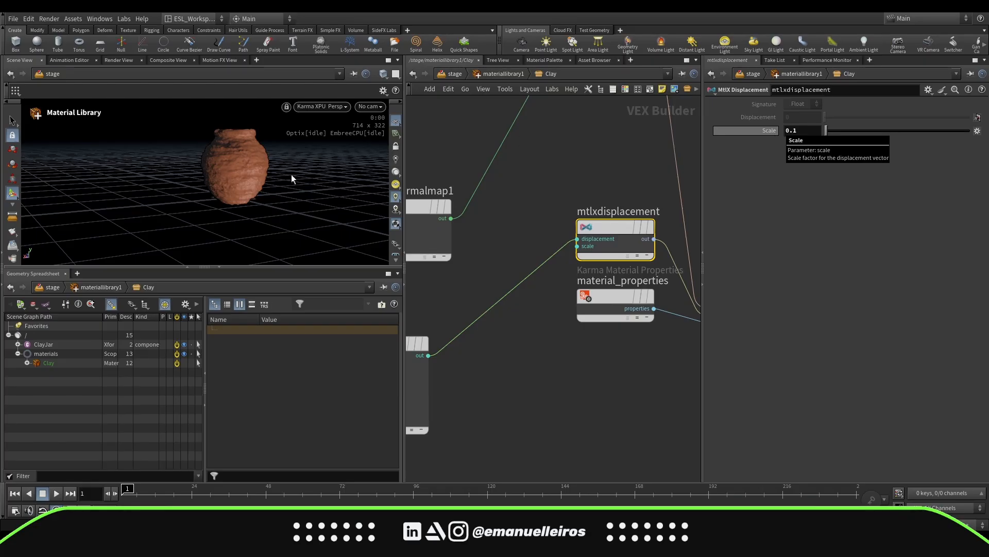
# Reduce the displacement scale to 0.02
pyautogui.press('Return')
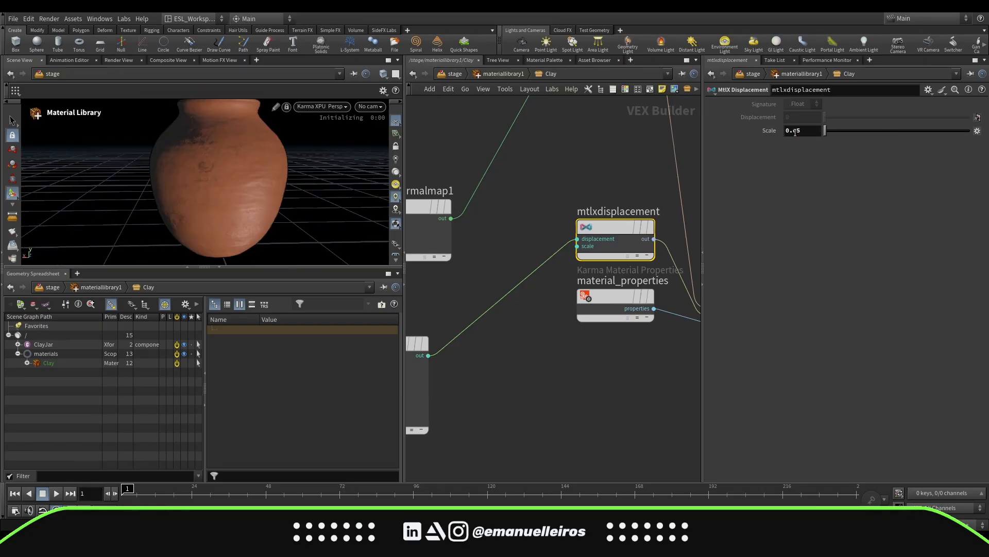
pyautogui.click(797, 131)
pyautogui.write('2')
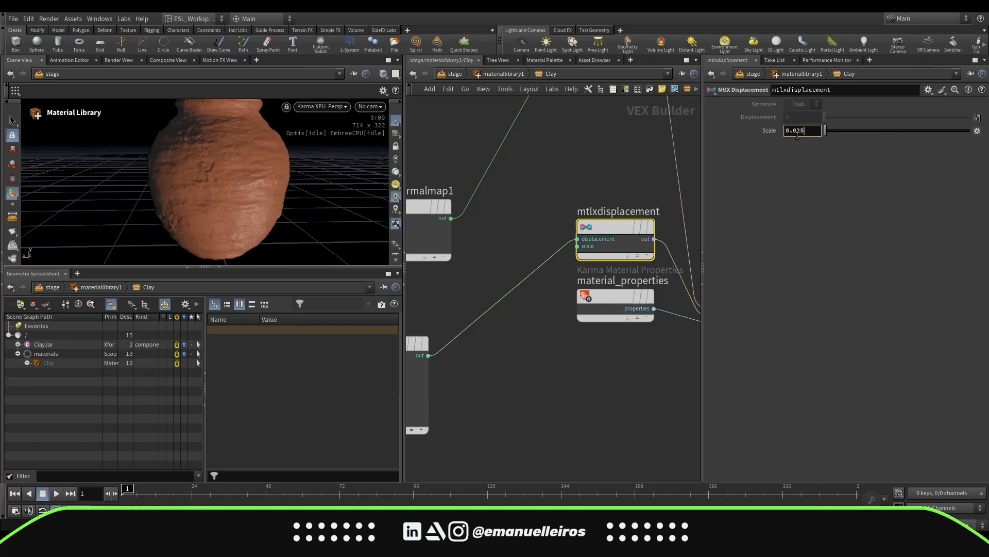
pyautogui.press('BackSpace')
pyautogui.press('Return')
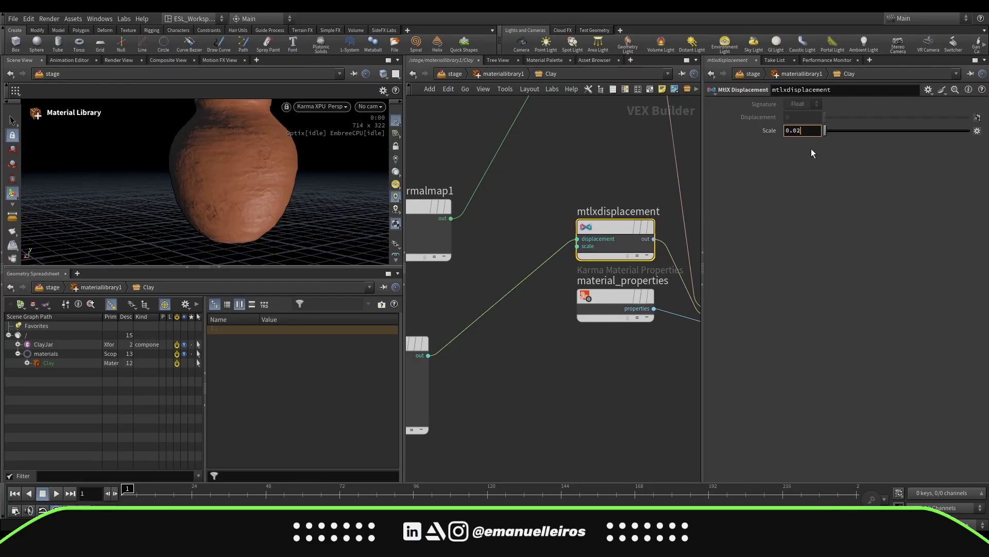
# Return to the stage network and set the ClayJar SOP Import's import path prefix to /geo/$OS
pyautogui.keyDown('alt'); pyautogui.moveTo(260, 198); pyautogui.dragTo(230, 168); pyautogui.keyUp('alt')
pyautogui.press('u')
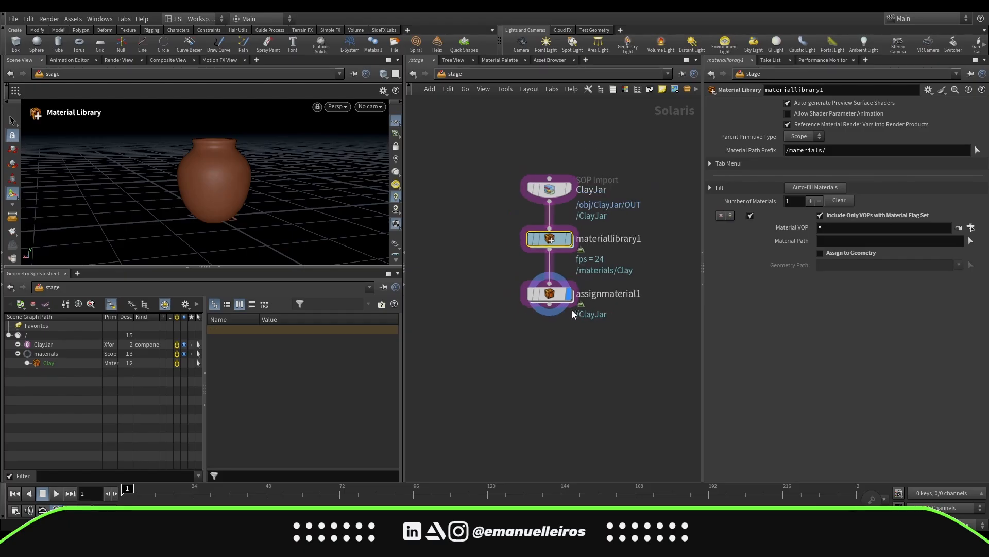
pyautogui.click(17, 354)
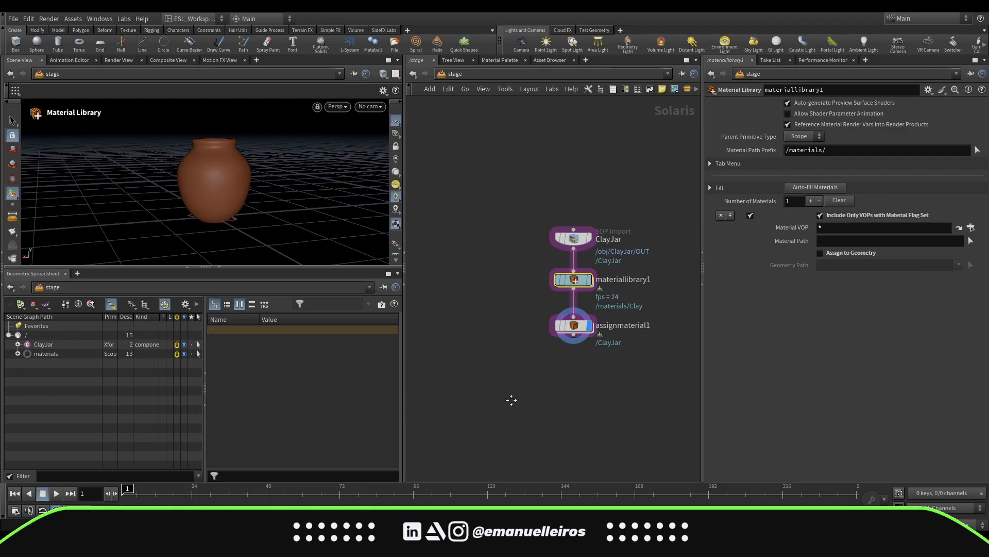
pyautogui.moveTo(530, 396)
pyautogui.mouseDown(button='middle')
pyautogui.moveTo(524, 416)
pyautogui.moveTo(519, 398)
pyautogui.mouseUp(button='middle')
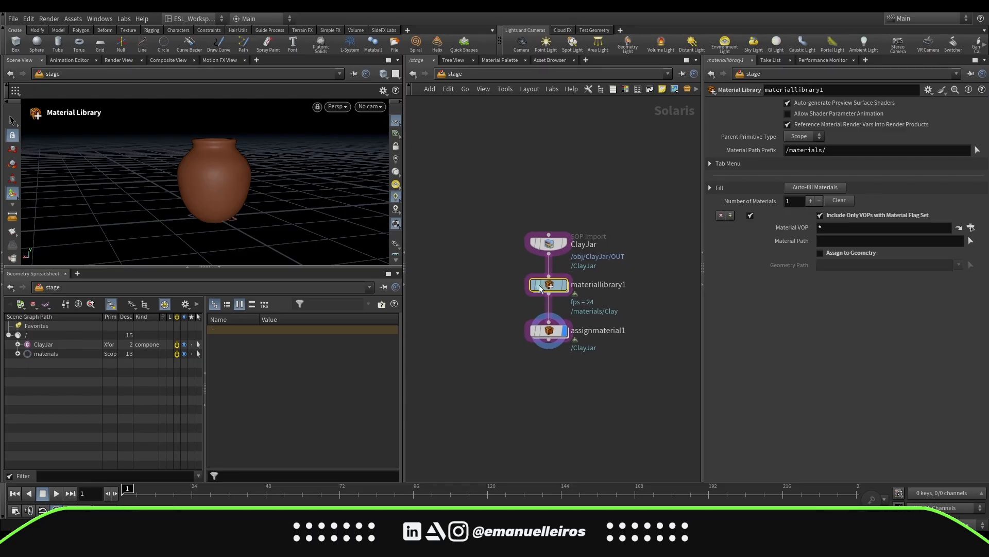
pyautogui.click(550, 245)
pyautogui.write('geo/$OS')
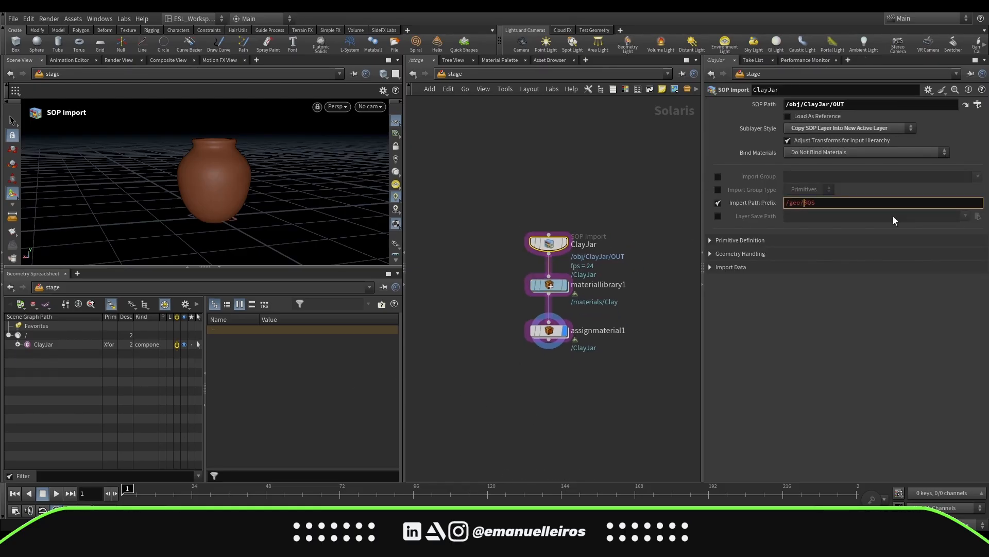
pyautogui.press('Return')
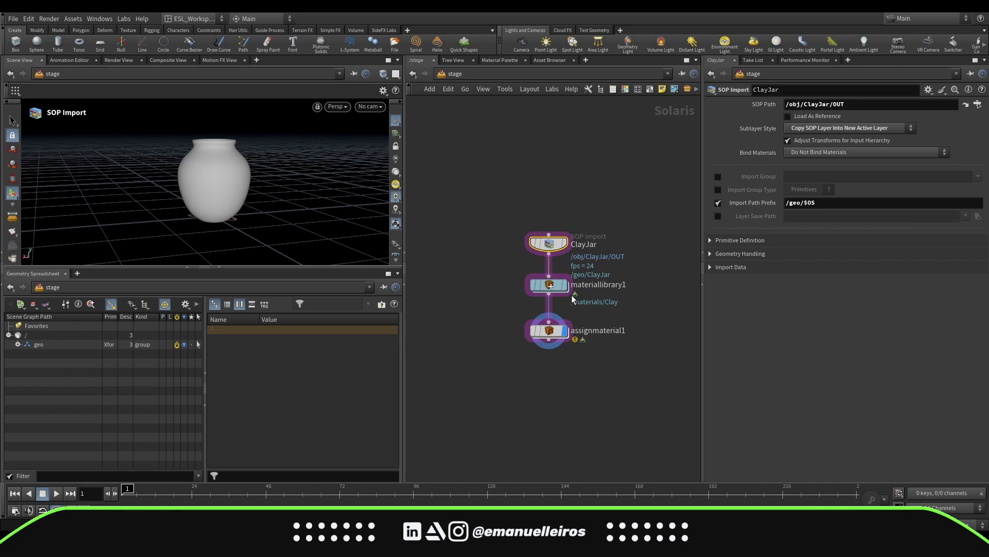
# Change the Material Library's material path prefix to /mtl/
pyautogui.click(793, 200)
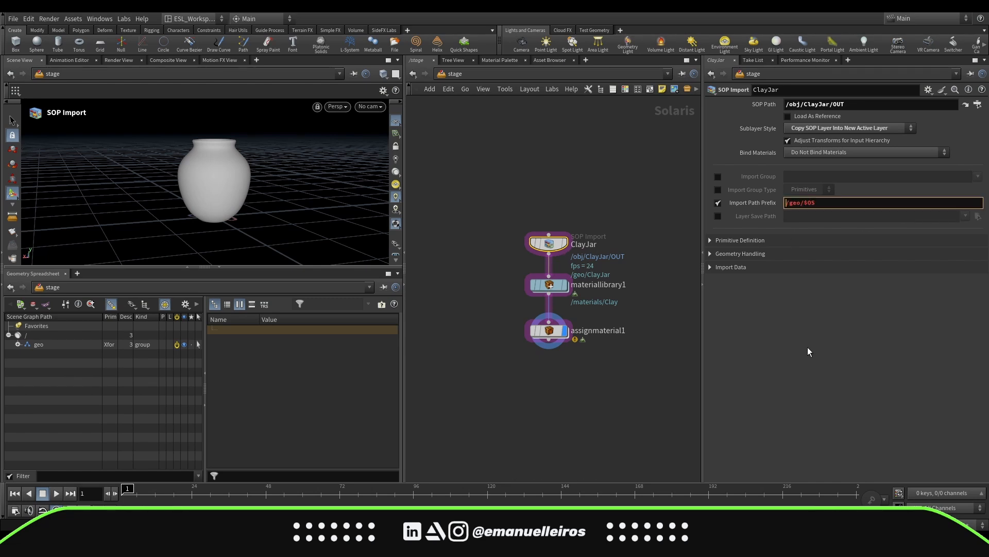
pyautogui.click(550, 285)
pyautogui.tripleClick(804, 150)
pyautogui.write('/mtl/')
pyautogui.press('Return')
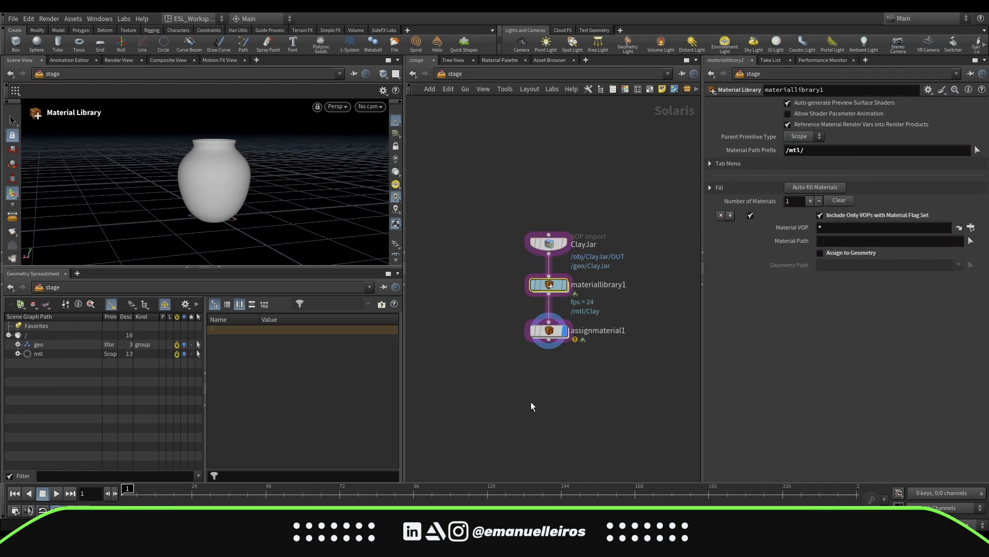
# Update the Assign Material node to assign /mtl/Clay to the /geo/ClayJar primitive
pyautogui.click(549, 330)
pyautogui.click(18, 344)
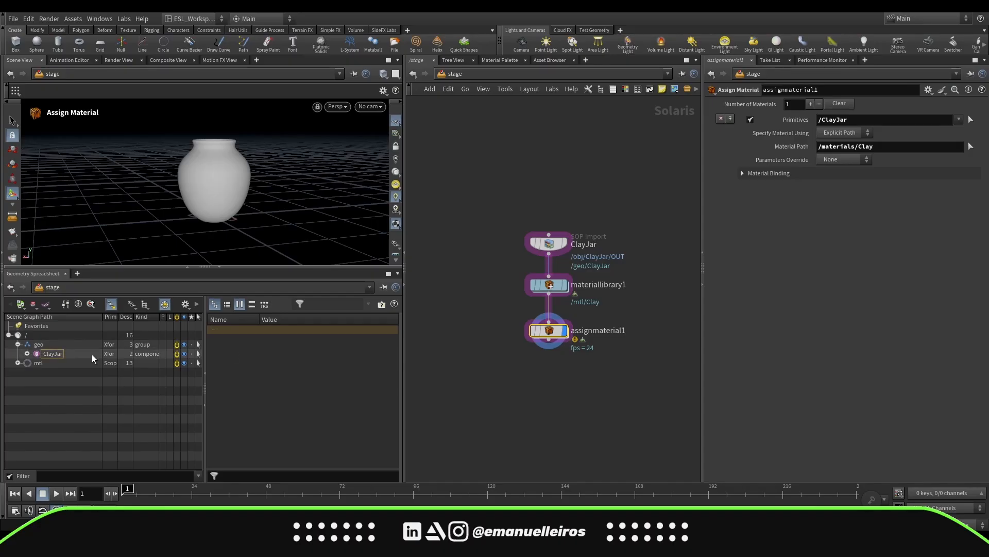
pyautogui.moveTo(877, 120); pyautogui.dragTo(876, 120)
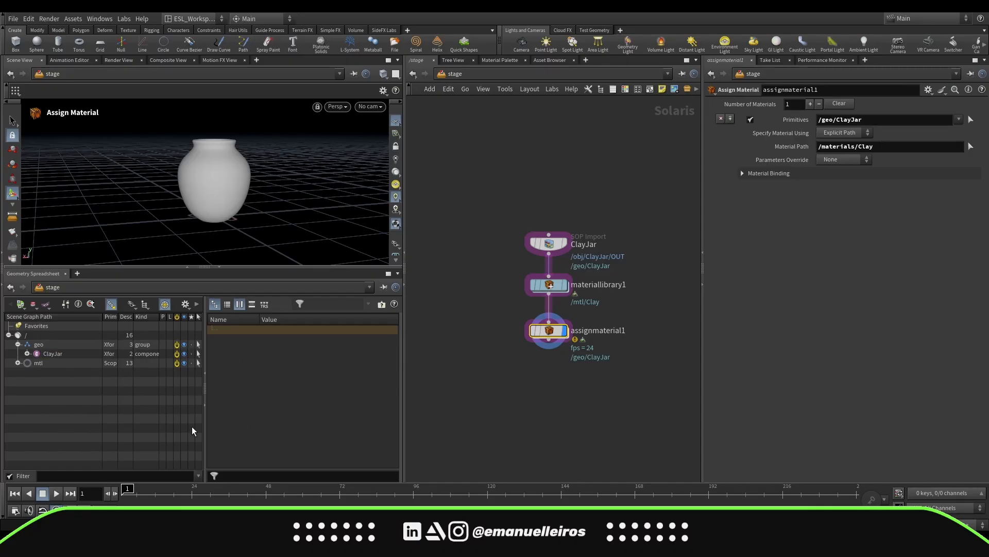
pyautogui.click(17, 363)
pyautogui.moveTo(48, 372); pyautogui.dragTo(862, 147)
pyautogui.click(17, 363)
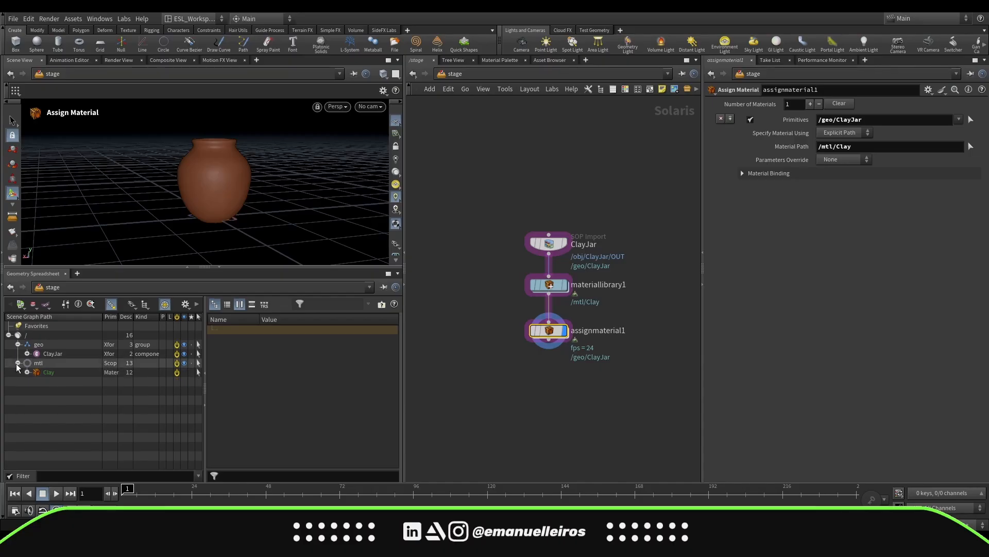
# Add a Grid SOP Create node beside the ClayJar import and set its import path prefix to /geo/$OS
pyautogui.click(18, 344)
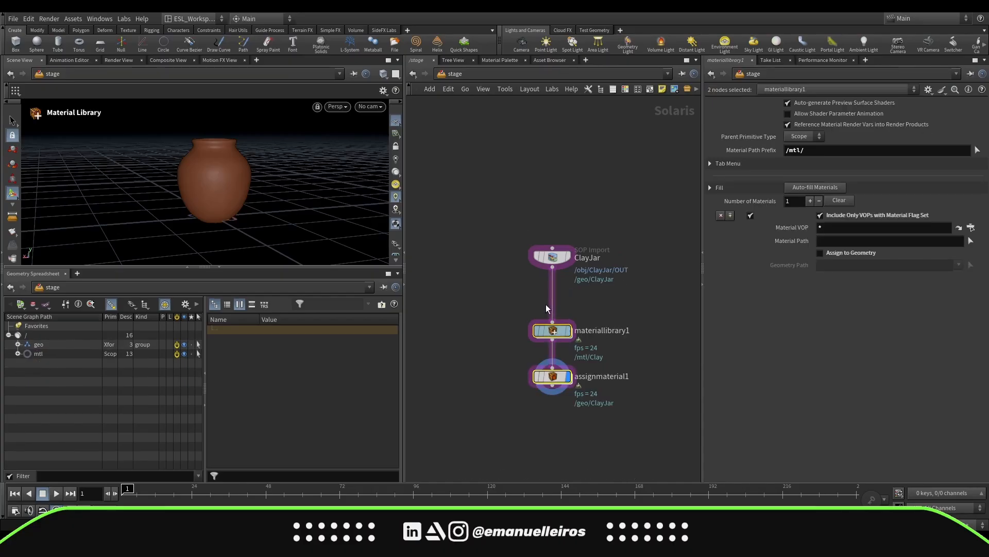
pyautogui.click(505, 298)
pyautogui.moveTo(552, 258); pyautogui.dragTo(501, 261)
pyautogui.moveTo(599, 267); pyautogui.dragTo(574, 251, button='middle')
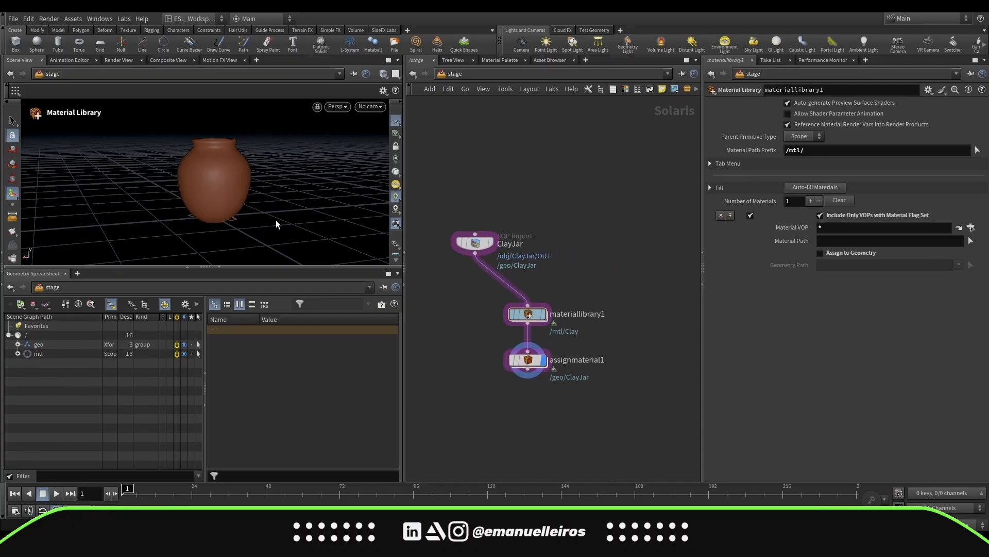
pyautogui.keyDown('alt'); pyautogui.moveTo(276, 225); pyautogui.dragTo(269, 200); pyautogui.keyUp('alt')
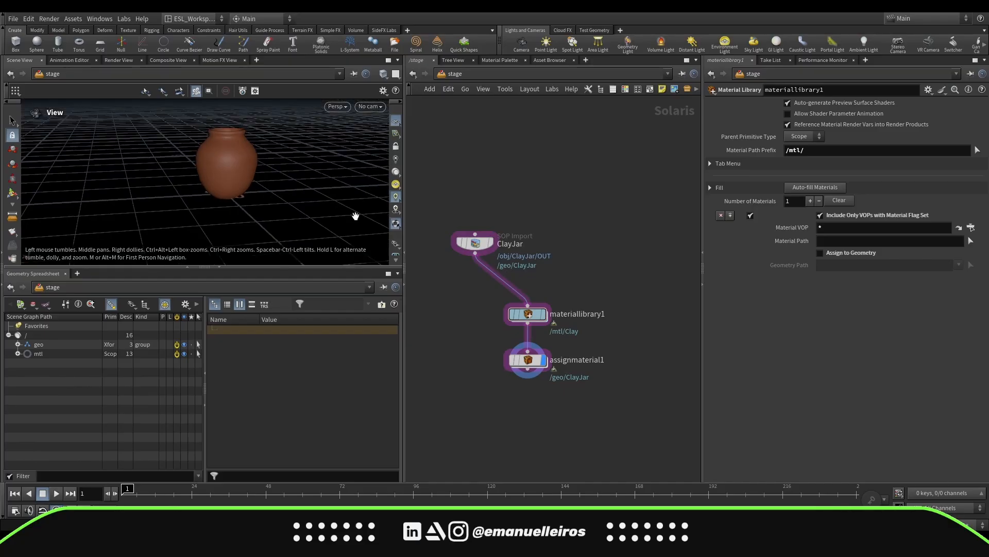
pyautogui.press('Tab')
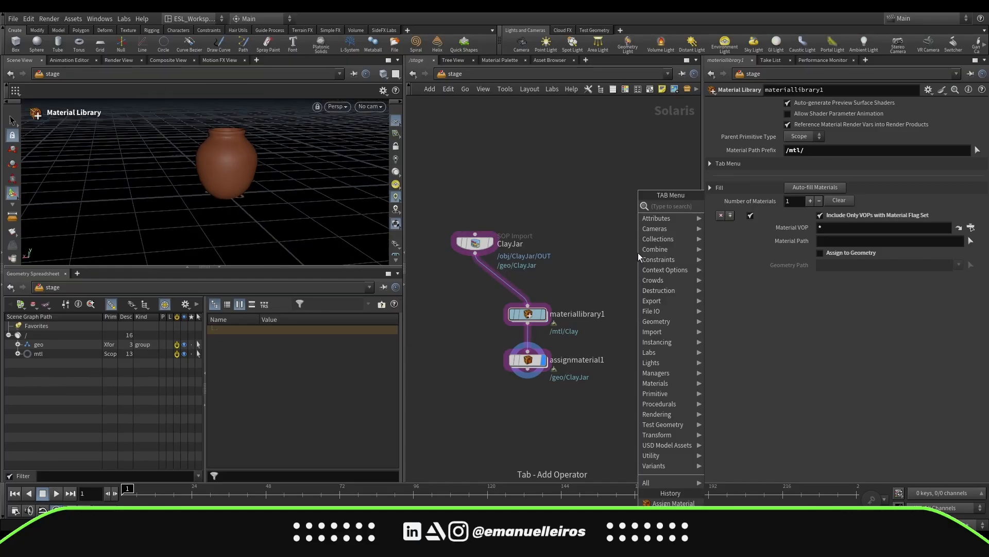
pyautogui.write('g')
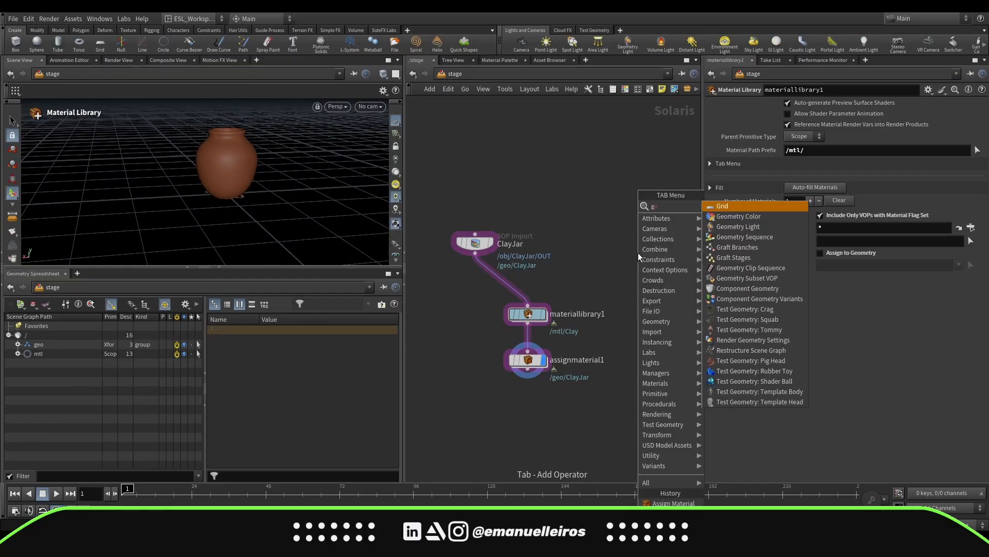
pyautogui.press('Return')
pyautogui.click(791, 203)
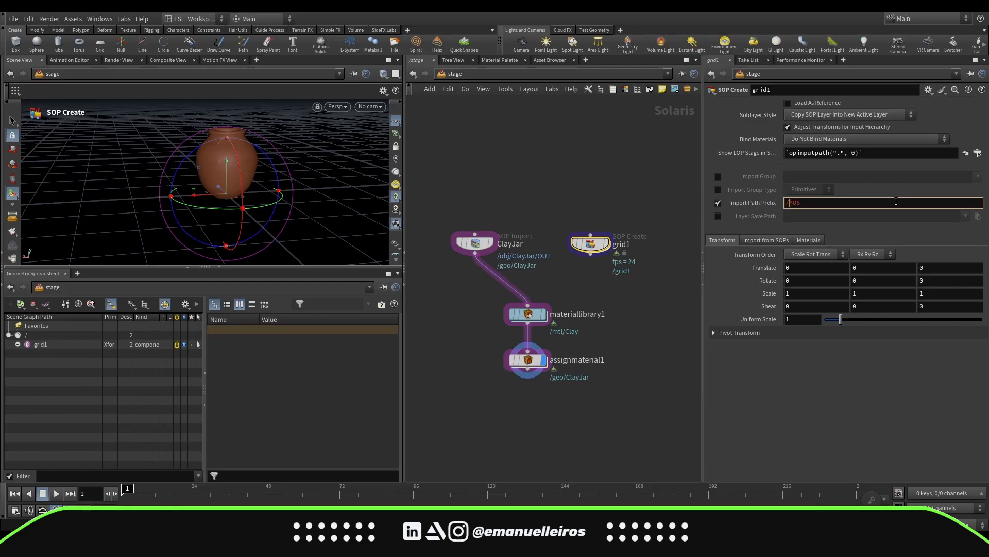
pyautogui.write('geo/')
pyautogui.press('Return')
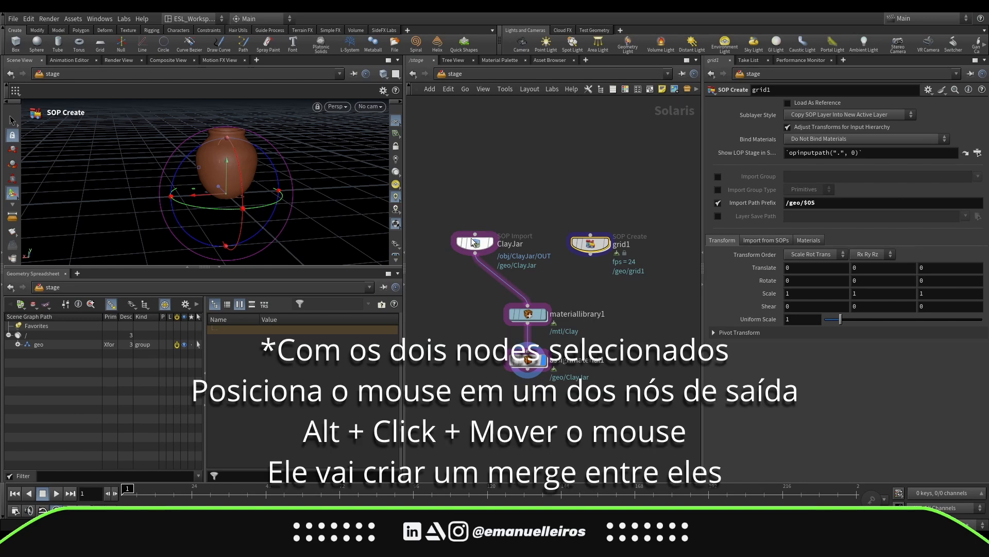
# Merge the ClayJar and grid nodes into a new Merge node feeding the Material Library
pyautogui.moveTo(434, 200); pyautogui.dragTo(541, 285)
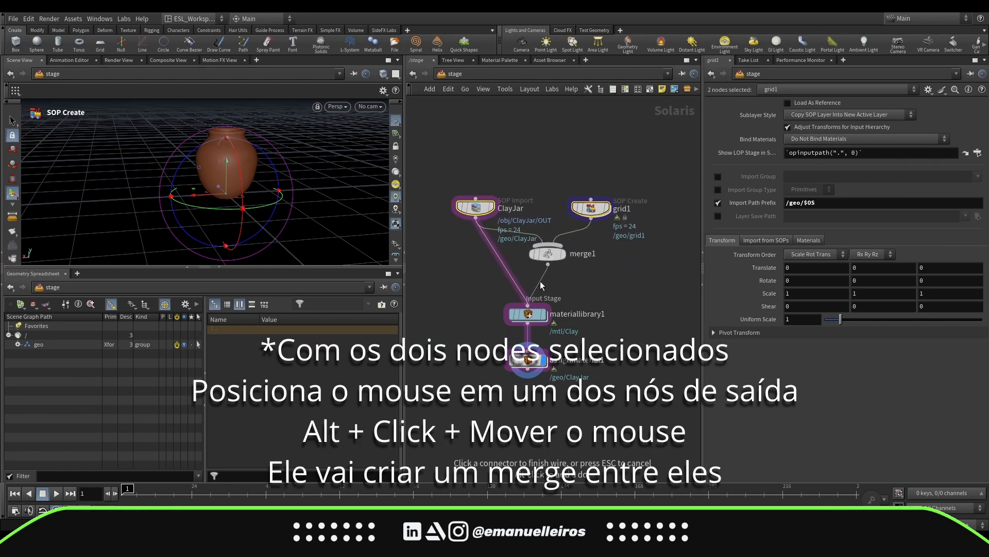
pyautogui.click(543, 283)
pyautogui.moveTo(548, 250); pyautogui.dragTo(529, 269)
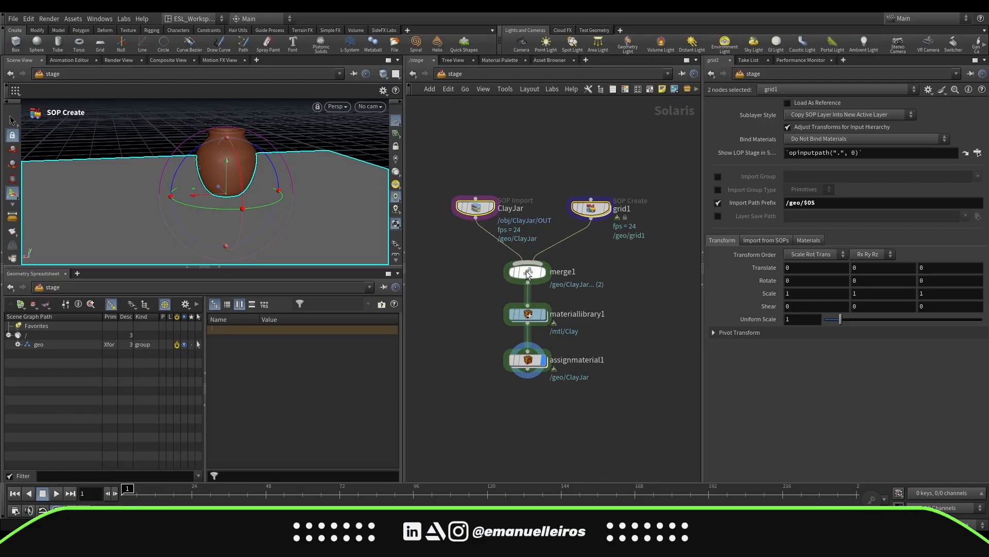
pyautogui.moveTo(592, 213); pyautogui.dragTo(595, 207)
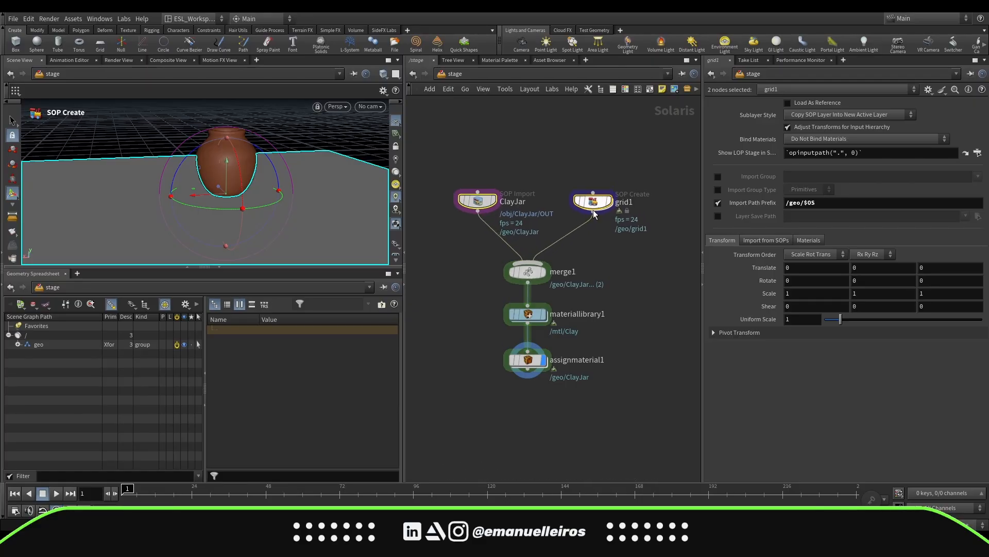
pyautogui.click(543, 272)
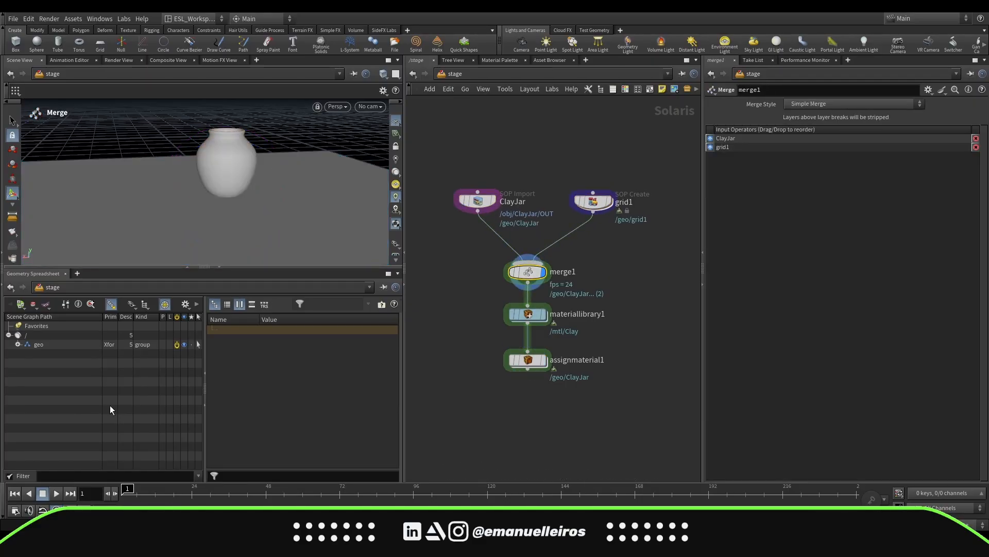
# Rename the grid node to Floor
pyautogui.click(18, 344)
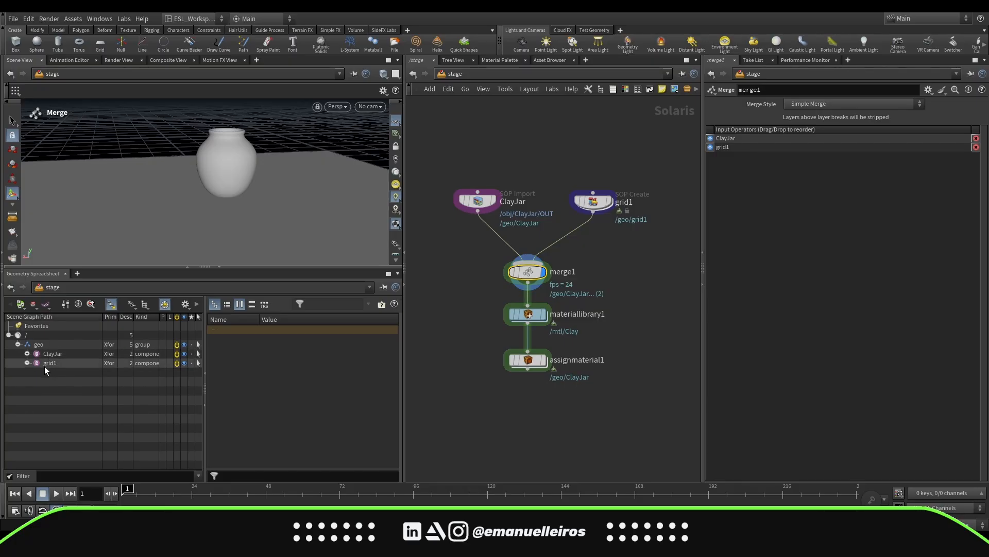
pyautogui.click(18, 345)
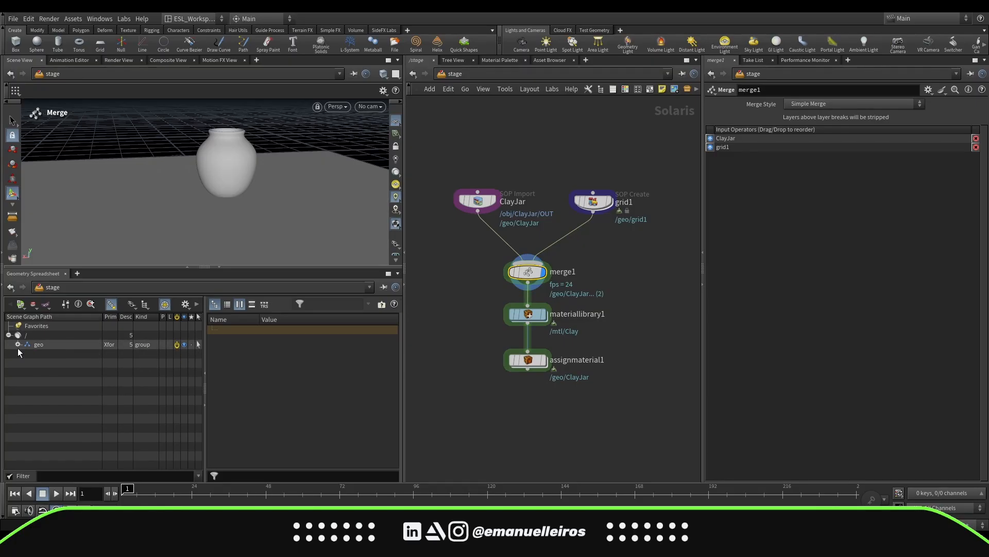
pyautogui.doubleClick(621, 202)
pyautogui.write('F')
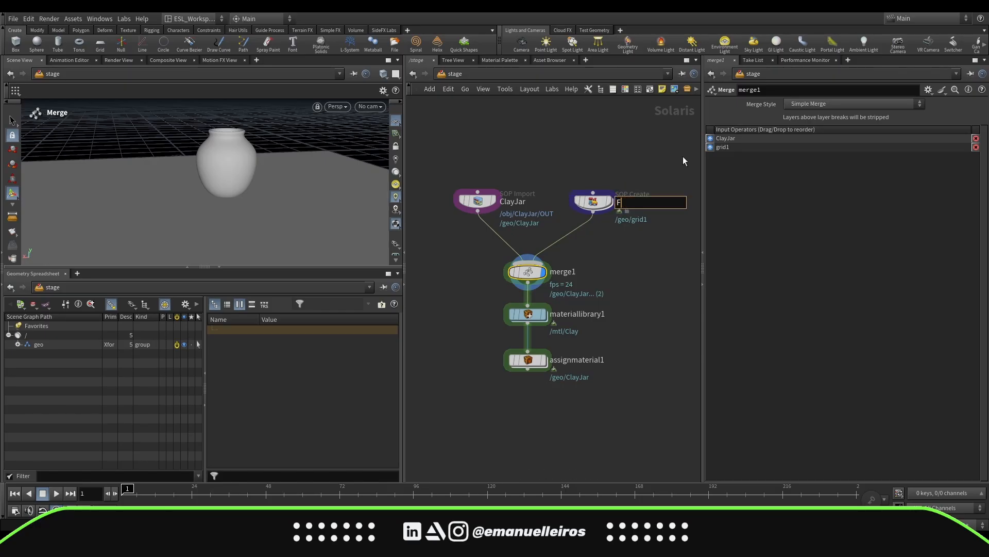
pyautogui.write('loor')
pyautogui.press('Return')
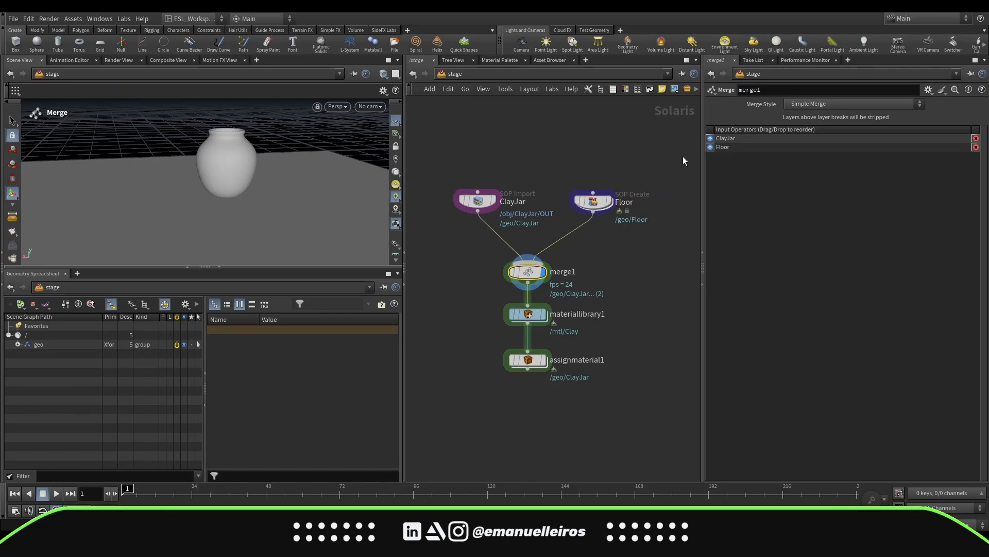
pyautogui.click(556, 208)
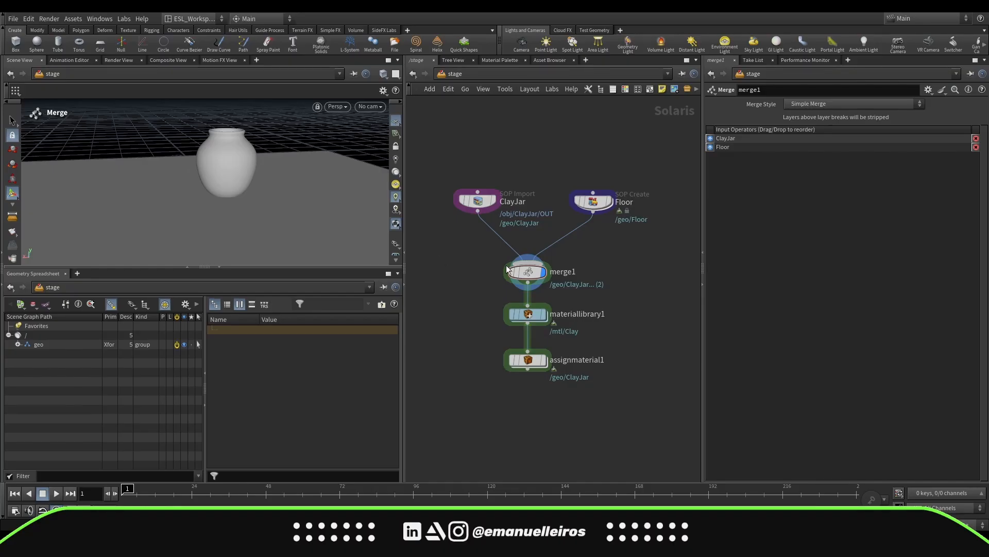
# Show the Assign Material node's result in the viewport to preview the clay material on the jar
pyautogui.scroll(-1, 595, 294)
pyautogui.keyDown('alt'); pyautogui.moveTo(337, 262); pyautogui.dragTo(335, 249); pyautogui.keyUp('alt')
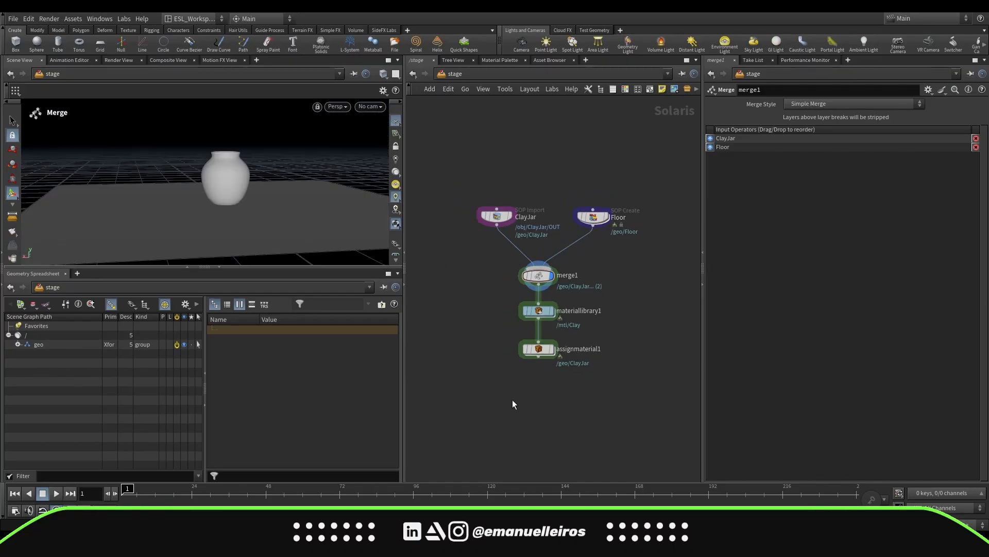
pyautogui.moveTo(504, 416); pyautogui.dragTo(583, 350)
pyautogui.moveTo(552, 410); pyautogui.dragTo(552, 369, button='middle')
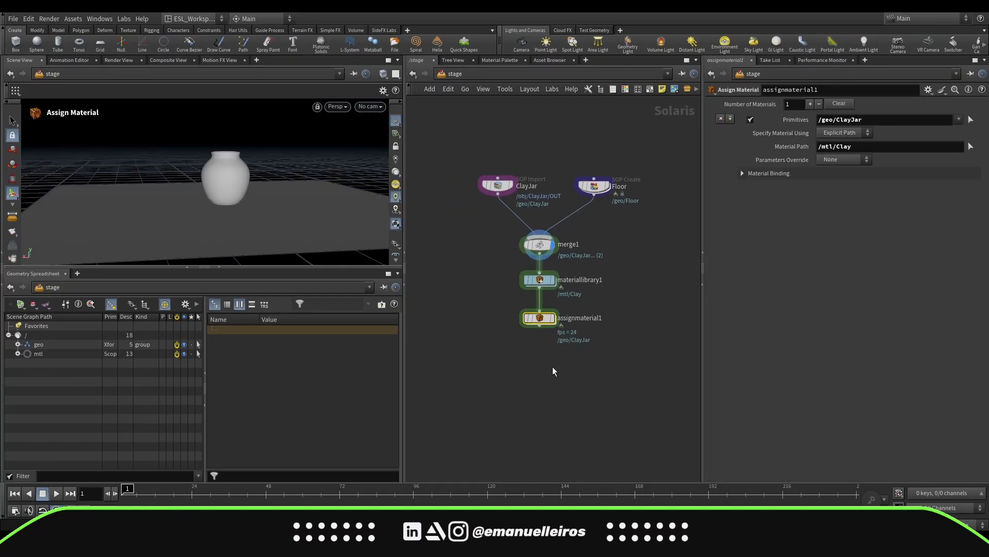
pyautogui.click(553, 318)
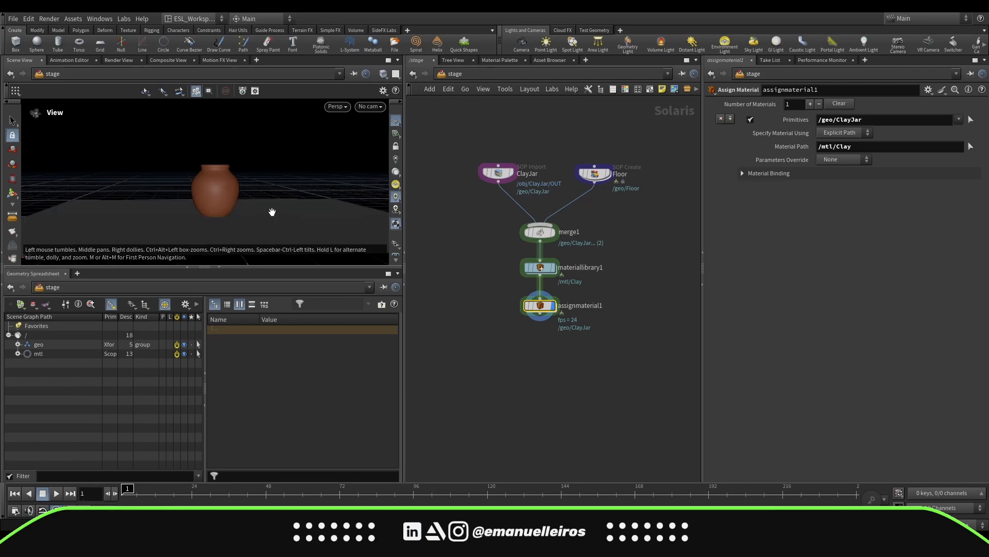
# Frame the clay jar in the viewport and add a Camera node from that view after the Assign Material node
pyautogui.keyDown('alt'); pyautogui.moveTo(271, 212); pyautogui.dragTo(254, 200); pyautogui.keyUp('alt')
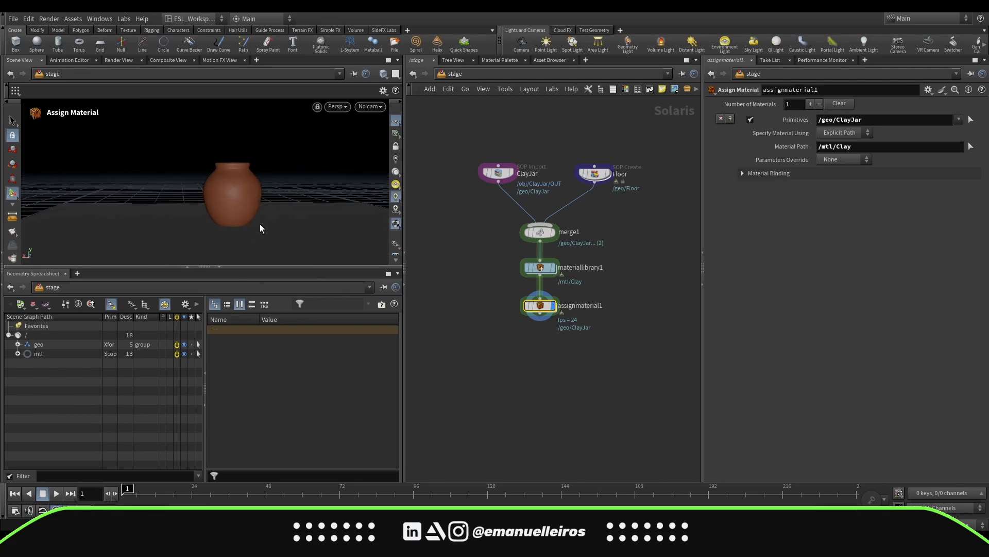
pyautogui.keyDown('alt'); pyautogui.moveTo(306, 214); pyautogui.dragTo(277, 214, button='middle'); pyautogui.keyUp('alt')
pyautogui.keyDown('alt'); pyautogui.moveTo(278, 214); pyautogui.dragTo(283, 214); pyautogui.keyUp('alt')
pyautogui.keyDown('alt'); pyautogui.moveTo(281, 215); pyautogui.dragTo(295, 214, button='middle'); pyautogui.keyUp('alt')
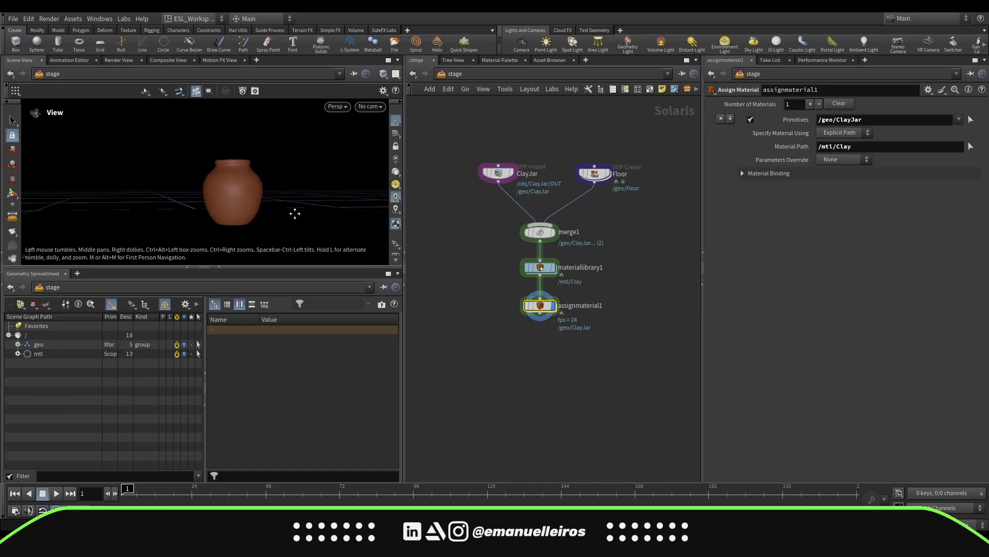
pyautogui.keyDown('alt'); pyautogui.moveTo(293, 213); pyautogui.dragTo(290, 219); pyautogui.keyUp('alt')
pyautogui.keyDown('alt'); pyautogui.moveTo(287, 218); pyautogui.dragTo(288, 207, button='middle'); pyautogui.keyUp('alt')
pyautogui.keyDown('alt'); pyautogui.moveTo(287, 207); pyautogui.dragTo(287, 212, button='right'); pyautogui.keyUp('alt')
pyautogui.keyDown('alt'); pyautogui.moveTo(287, 212); pyautogui.dragTo(283, 213, button='middle'); pyautogui.keyUp('alt')
pyautogui.keyDown('alt'); pyautogui.moveTo(284, 213); pyautogui.dragTo(287, 215); pyautogui.keyUp('alt')
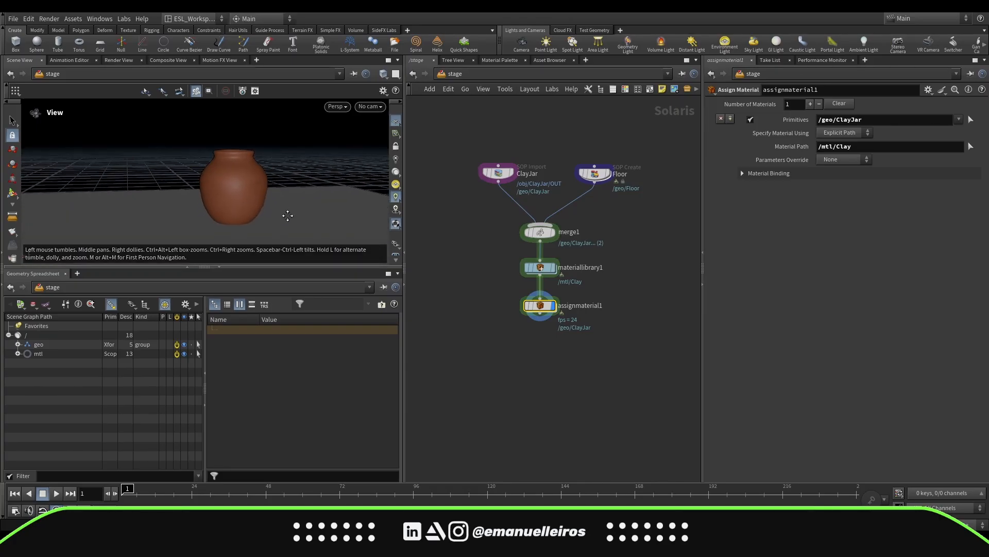
pyautogui.keyDown('alt'); pyautogui.moveTo(287, 214); pyautogui.dragTo(274, 217, button='middle'); pyautogui.keyUp('alt')
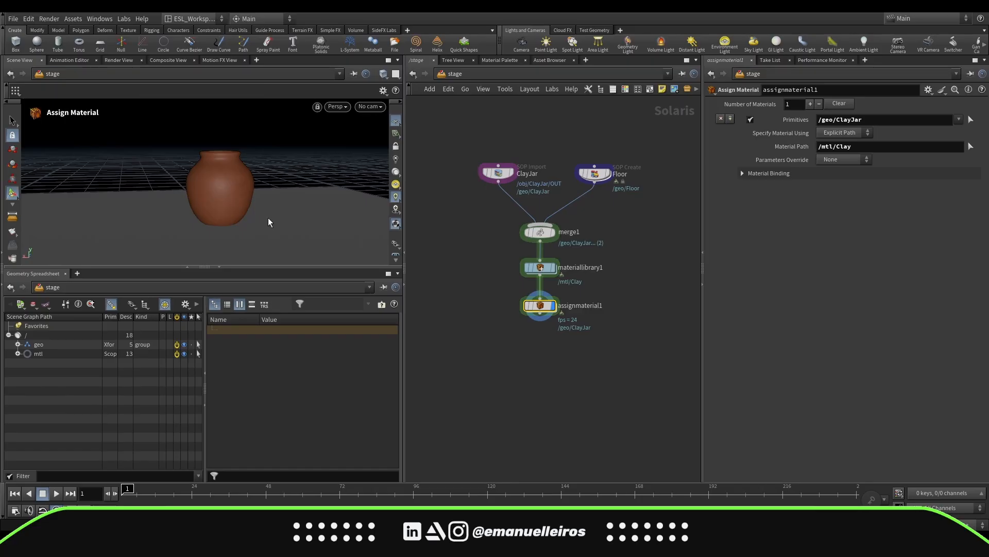
pyautogui.click(518, 45)
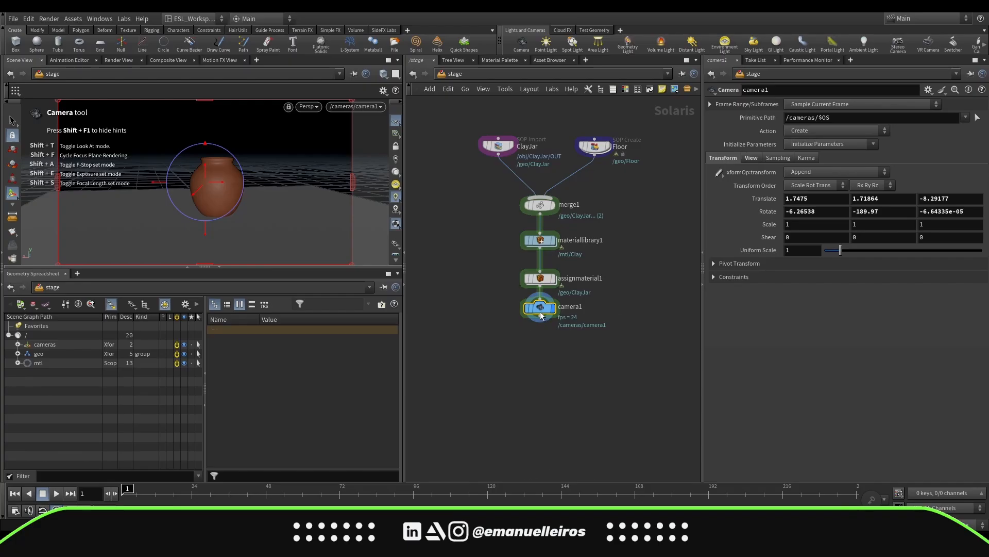
# Adjust the camera's position in the viewport so it frames the jar more closely
pyautogui.moveTo(538, 309); pyautogui.dragTo(537, 348)
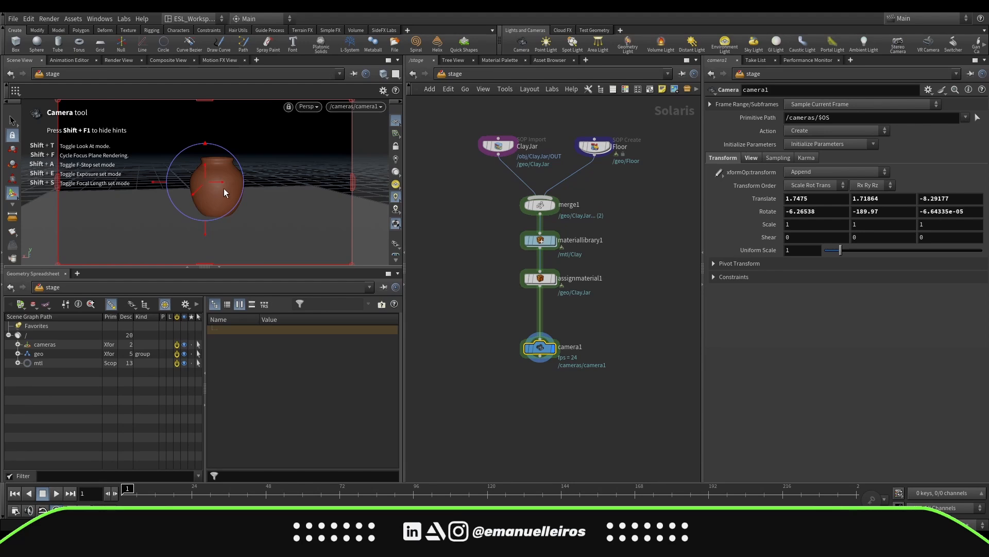
pyautogui.moveTo(220, 183); pyautogui.dragTo(202, 171)
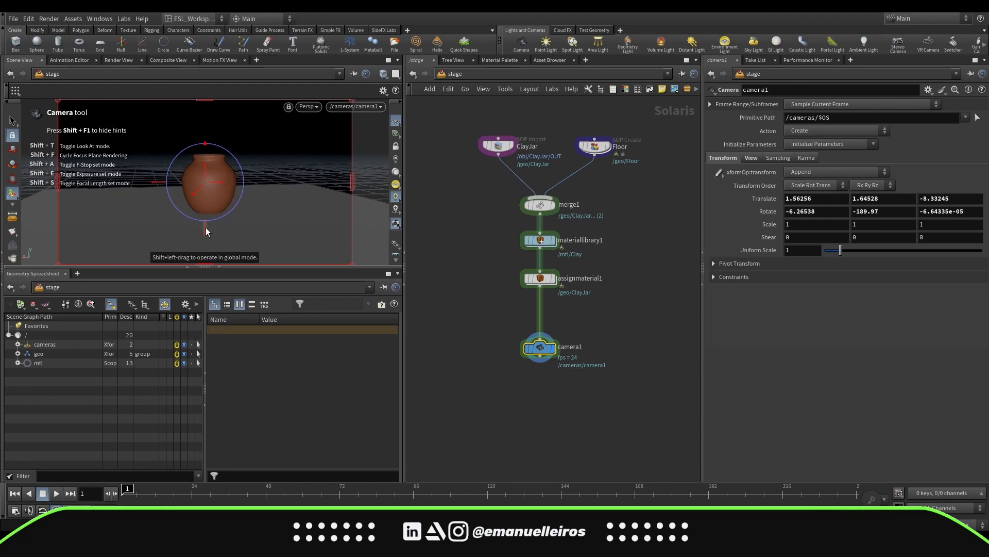
pyautogui.moveTo(206, 227); pyautogui.dragTo(207, 225)
pyautogui.moveTo(204, 170); pyautogui.dragTo(212, 205)
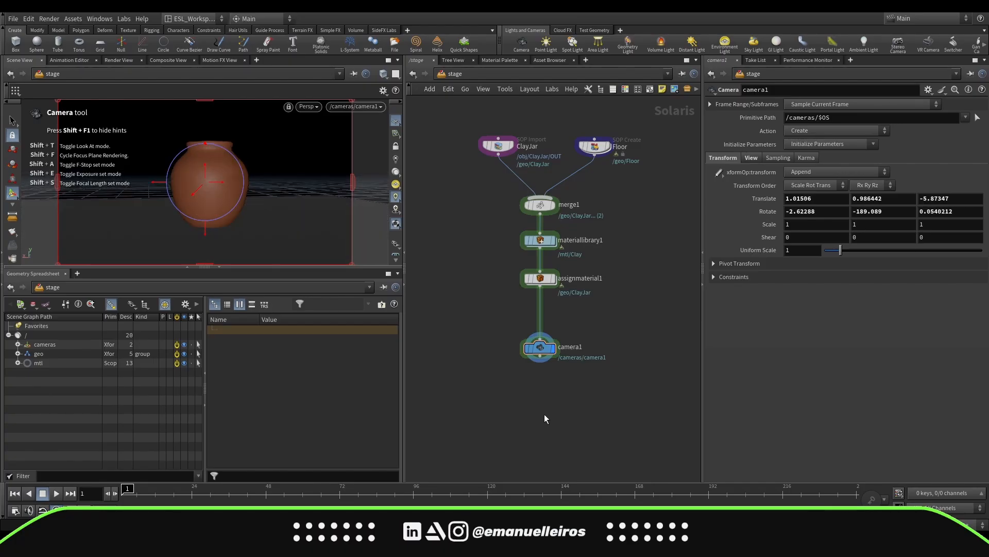
pyautogui.moveTo(641, 272); pyautogui.dragTo(638, 331, button='middle')
pyautogui.moveTo(596, 208)
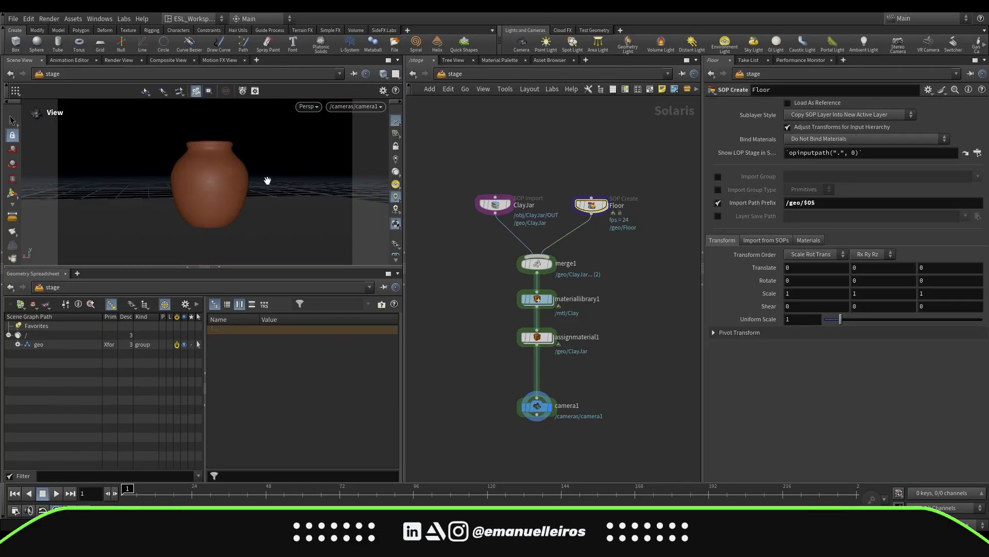
# Open the Floor node's network and set the grid's rows and columns to 2
pyautogui.moveTo(268, 181)
pyautogui.mouseDown()
pyautogui.moveTo(288, 214)
pyautogui.moveTo(265, 195)
pyautogui.mouseUp()
pyautogui.scroll(-8, 276, 188)
pyautogui.moveTo(265, 195); pyautogui.dragTo(275, 207, button='middle')
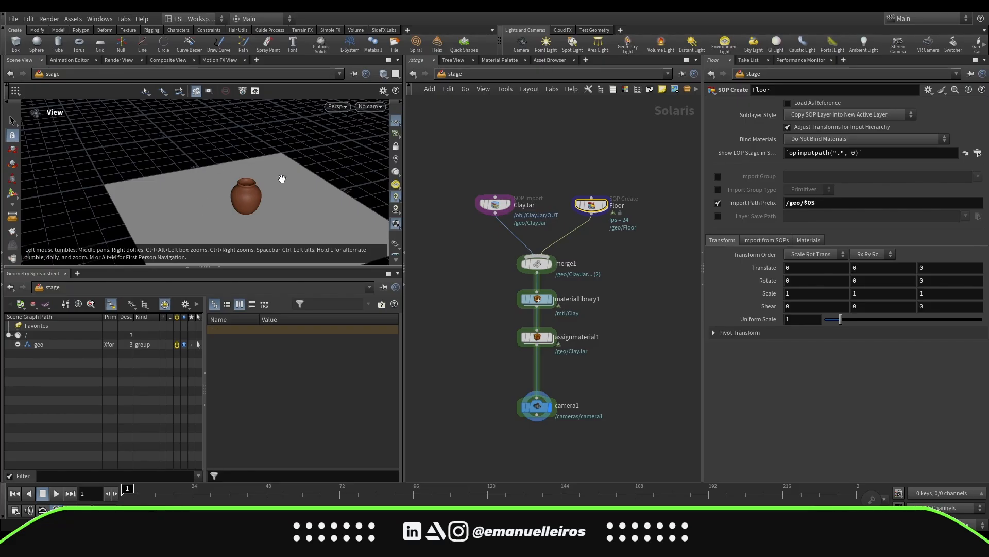
pyautogui.moveTo(591, 206)
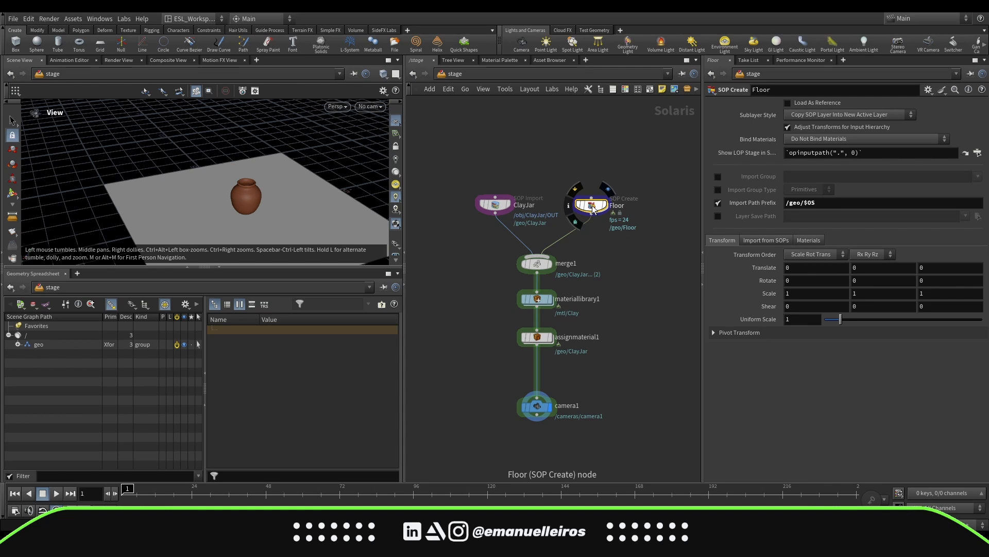
pyautogui.doubleClick(592, 206)
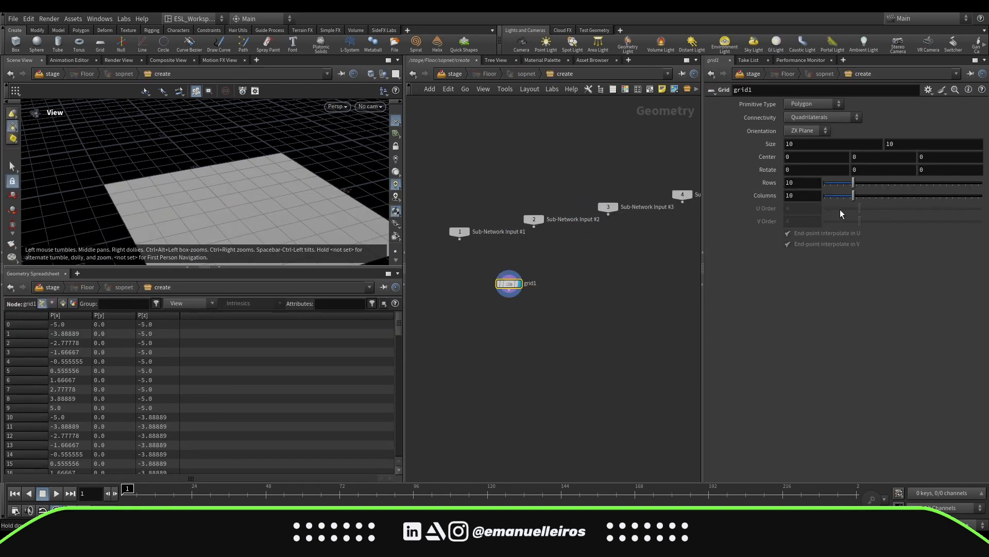
pyautogui.moveTo(798, 182); pyautogui.dragTo(748, 182)
pyautogui.write('2')
pyautogui.press('Tab')
pyautogui.write('2')
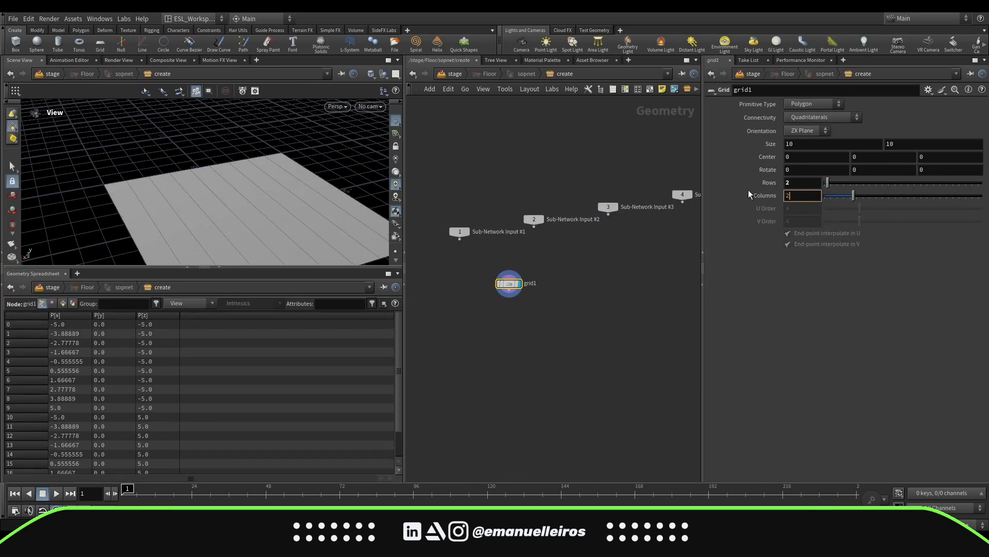
pyautogui.press('Return')
# Set the grid's first size value to 20
pyautogui.moveTo(289, 177); pyautogui.dragTo(331, 205)
pyautogui.click(801, 145)
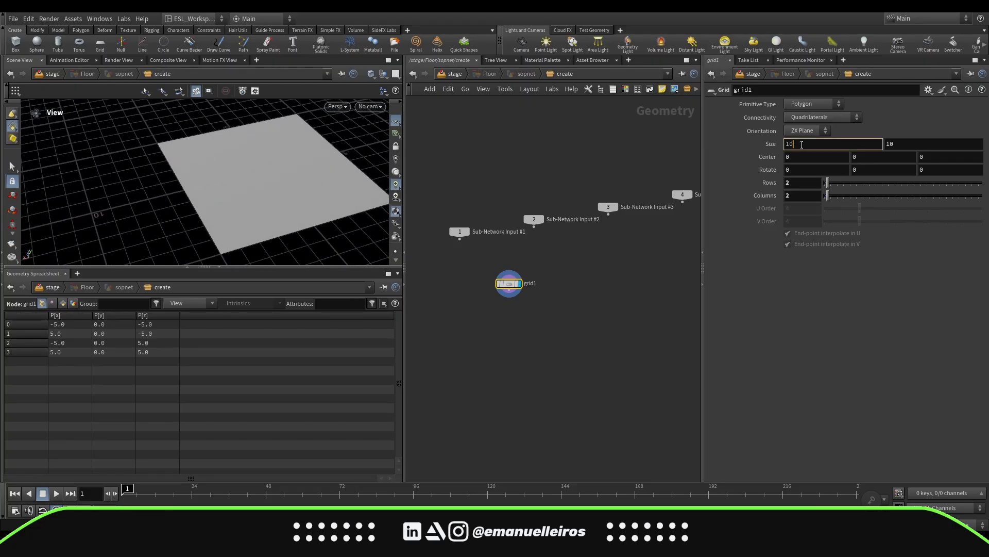
pyautogui.press('BackSpace')
pyautogui.press('BackSpace')
pyautogui.write('20')
pyautogui.press('Return')
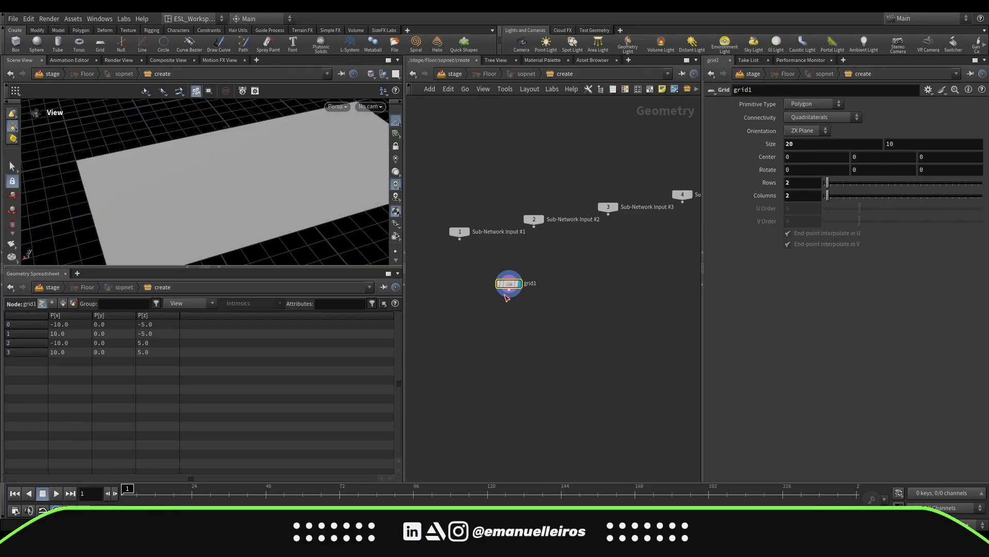
# Add a PolyExtrude node after the grid and set its group to the grid's far edge
pyautogui.moveTo(510, 295); pyautogui.dragTo(520, 350)
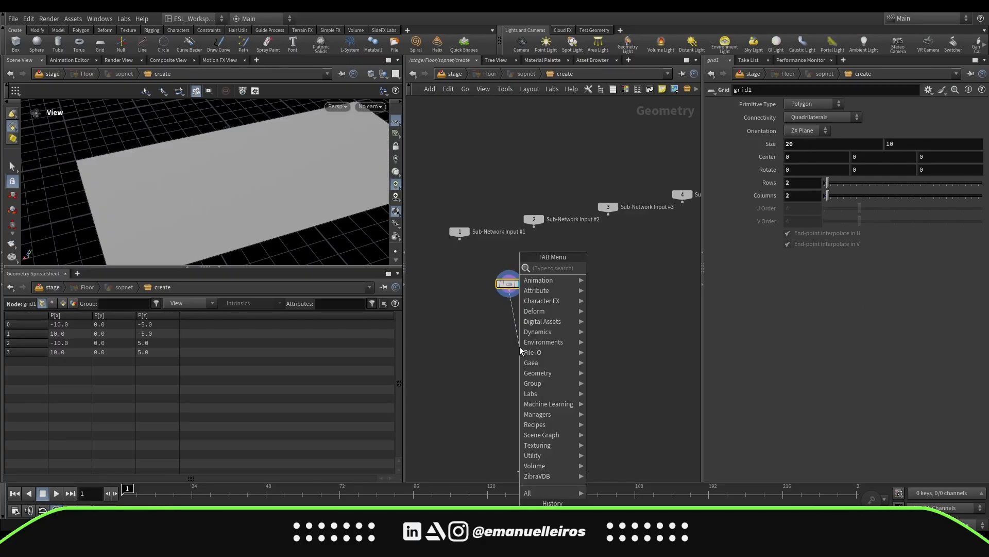
pyautogui.write('pex')
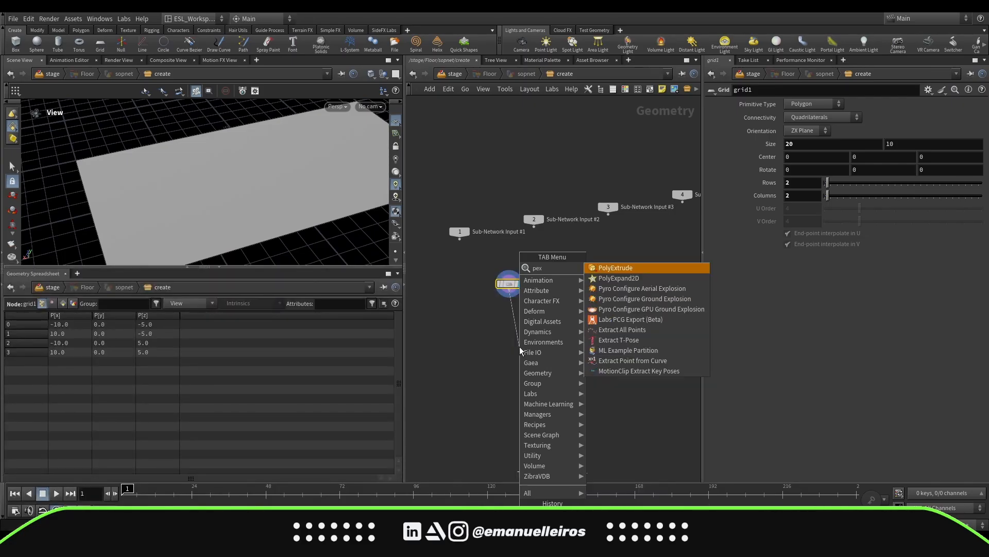
pyautogui.press('Return')
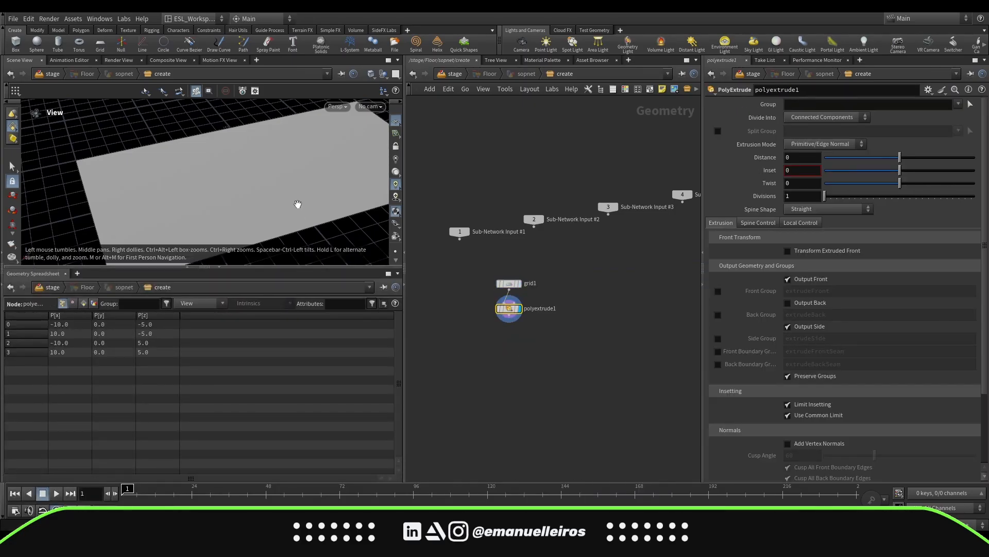
pyautogui.moveTo(298, 206); pyautogui.dragTo(320, 199)
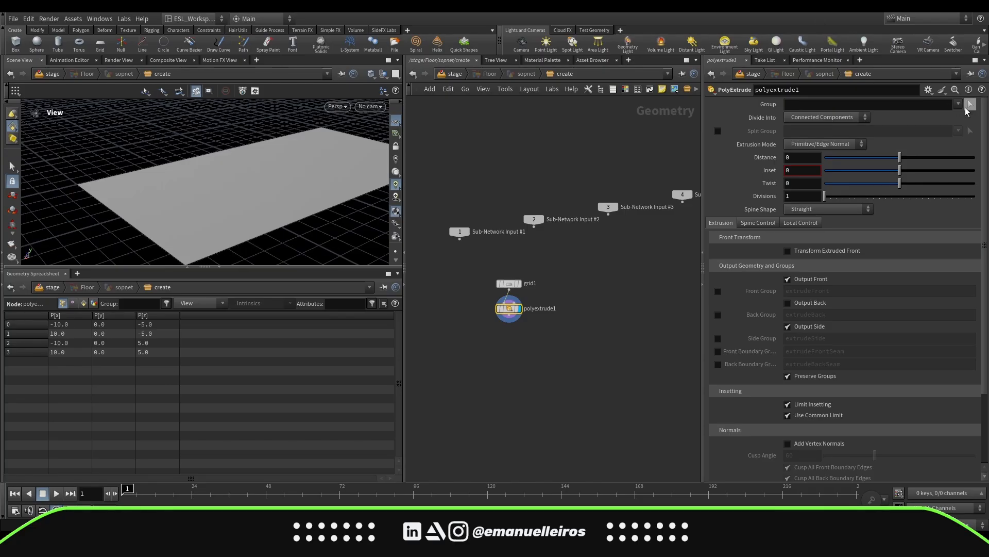
pyautogui.press('s')
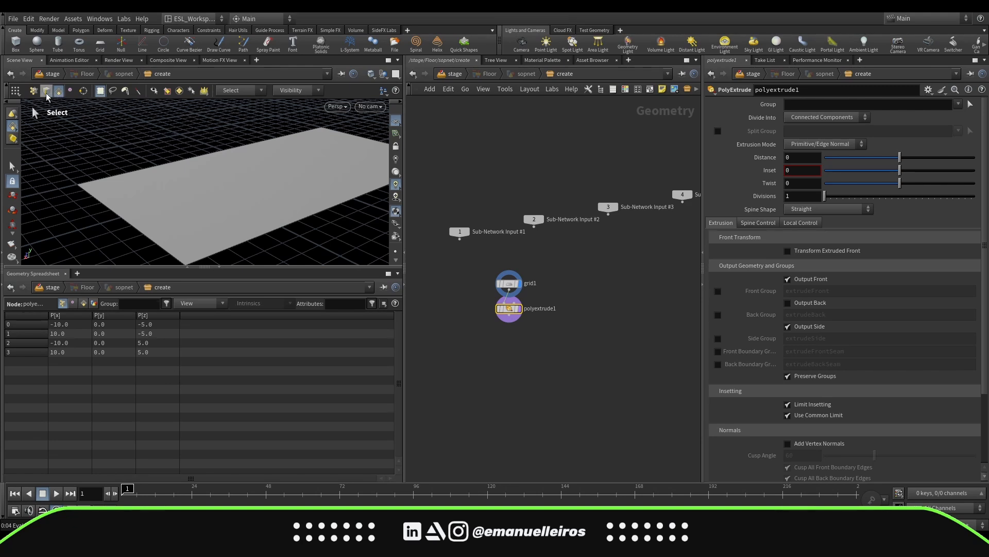
pyautogui.click(45, 93)
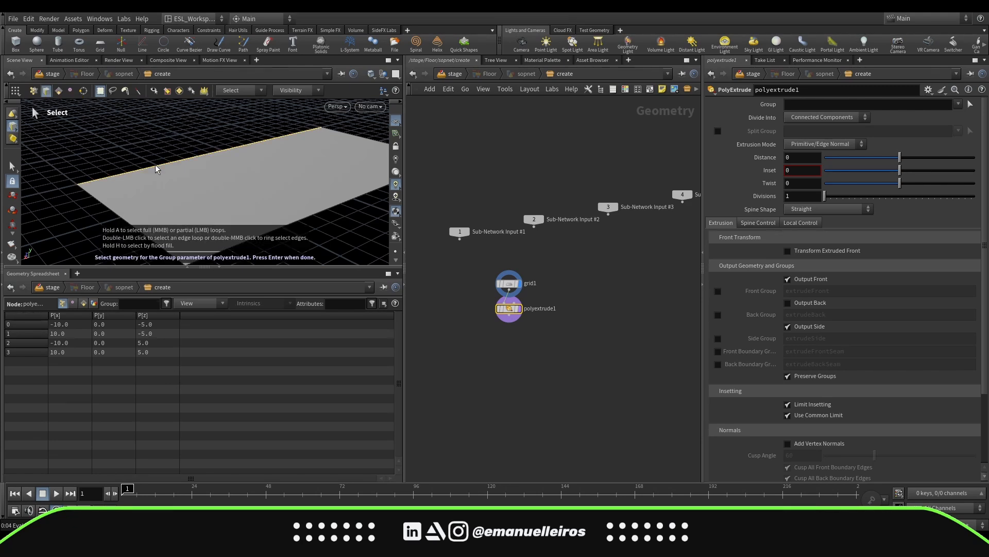
pyautogui.click(155, 164)
pyautogui.press('Return')
pyautogui.press('Escape')
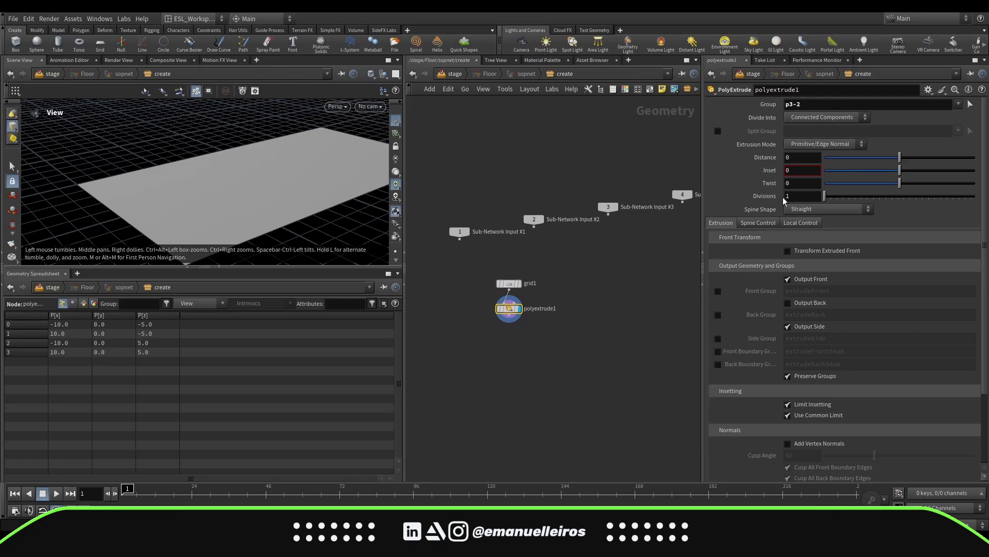
# Try to set the extrusion distance with its slider and undo the change
pyautogui.scroll(-1, 764, 228)
pyautogui.moveTo(901, 137); pyautogui.dragTo(982, 135)
pyautogui.hotkey('ctrl', 'z')
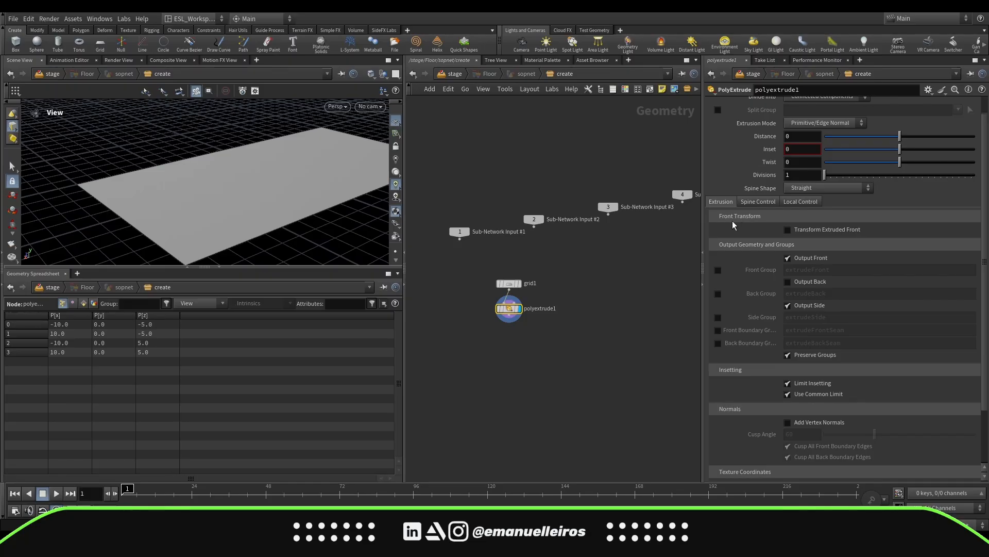
# Enable Transform Extruded Front in Global space and set its Y translate to 10
pyautogui.click(786, 230)
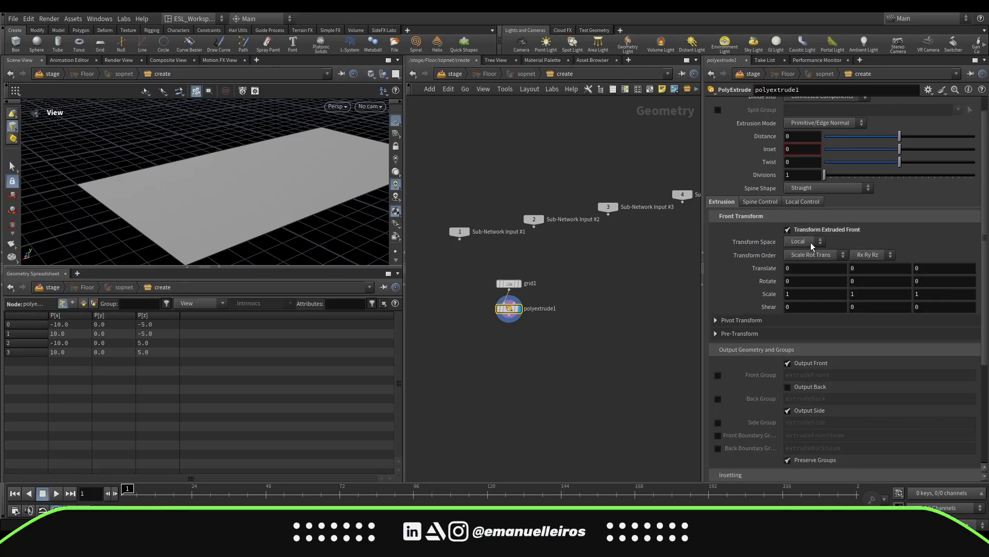
pyautogui.click(805, 243)
pyautogui.click(806, 263)
pyautogui.click(861, 271)
pyautogui.write('10')
pyautogui.press('Return')
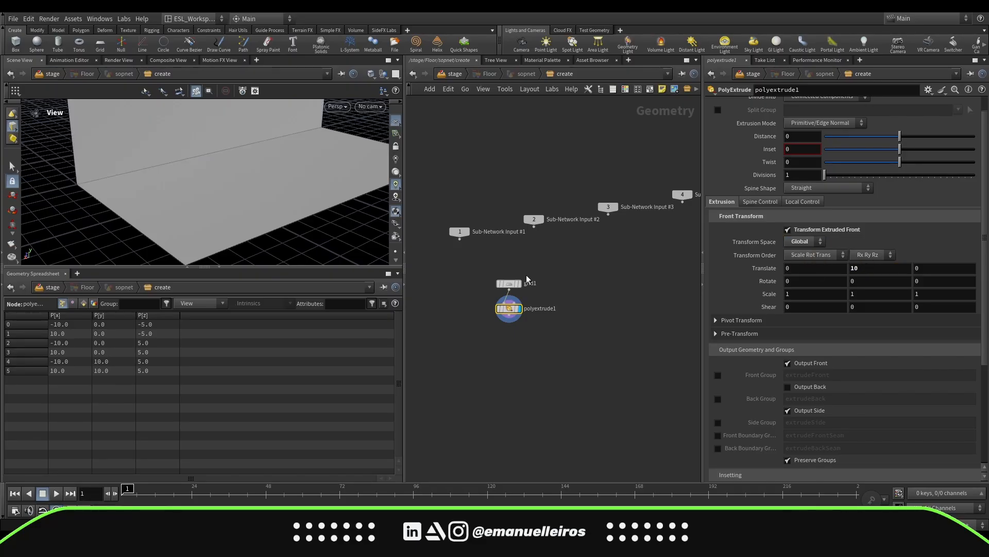
# Set the extruded front's Y translate to 7
pyautogui.moveTo(355, 219); pyautogui.dragTo(310, 214)
pyautogui.click(863, 269)
pyautogui.write('5')
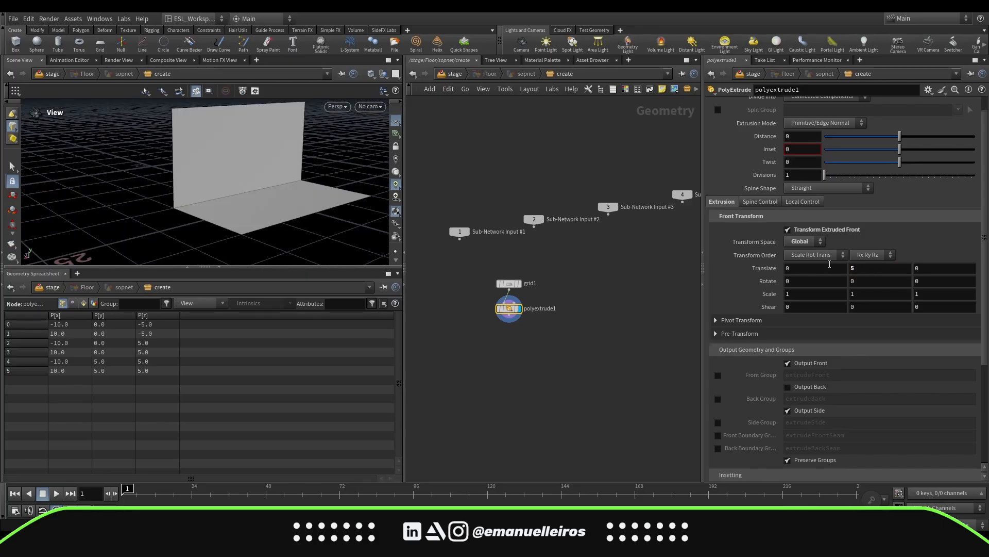
pyautogui.click(864, 268)
pyautogui.write('8')
pyautogui.click(863, 269)
pyautogui.write('7')
pyautogui.press('Return')
# Add a PolyBevel node after the PolyExtrude and set its group to the corner edge between floor and wall
pyautogui.moveTo(551, 366); pyautogui.dragTo(569, 337, button='middle')
pyautogui.scroll(3, 551, 317)
pyautogui.press('Tab')
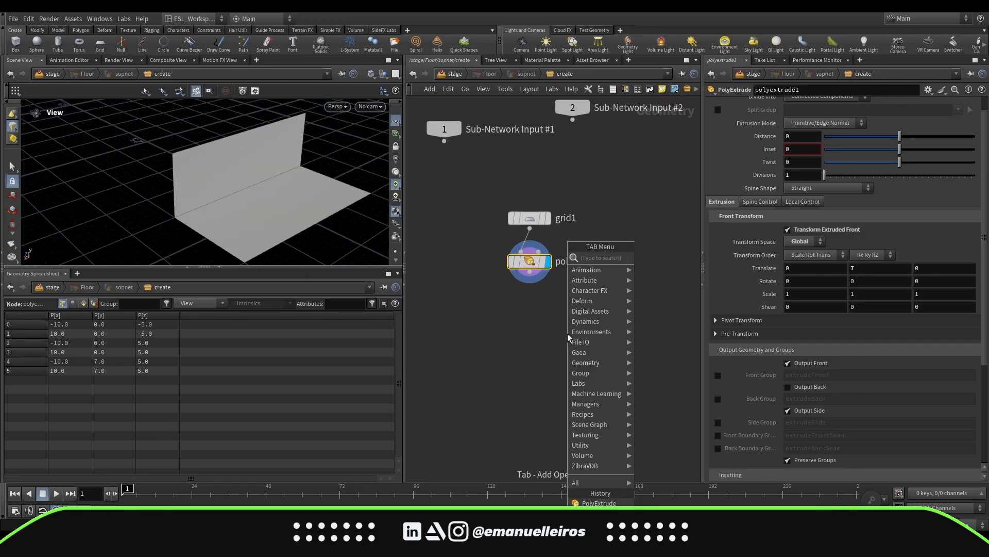
pyautogui.write('bev')
pyautogui.press('Return')
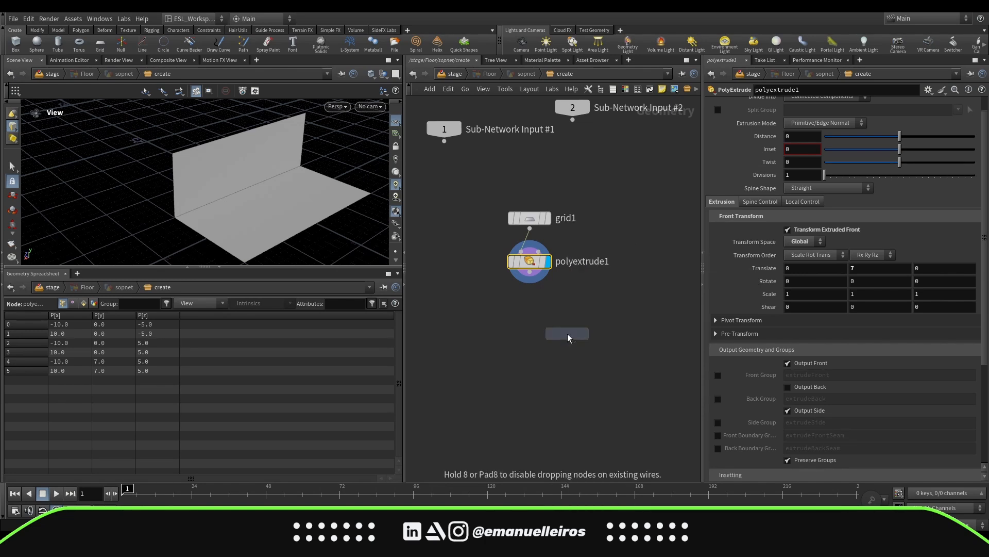
pyautogui.press('Return')
pyautogui.click(271, 174)
pyautogui.press('Return')
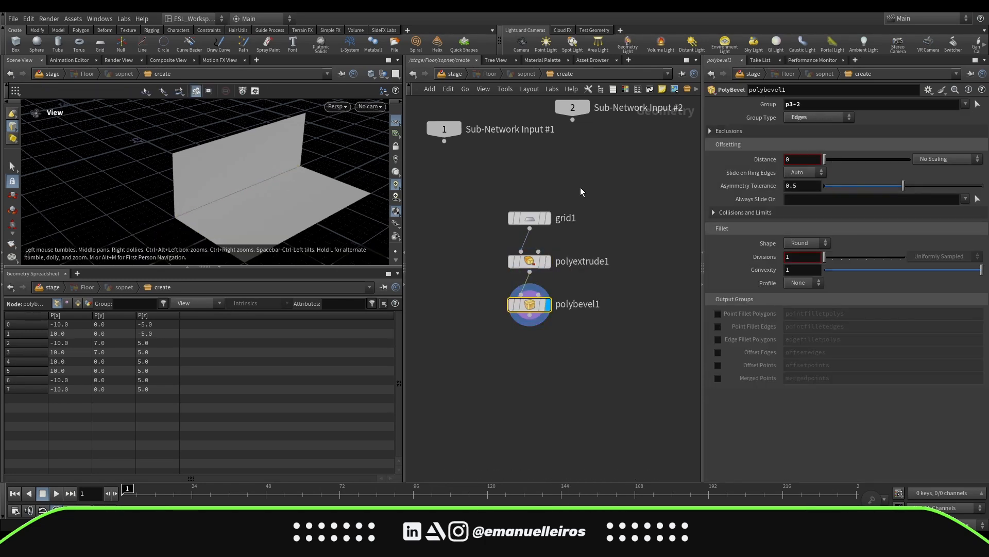
# Set the bevel distance to 3.3 and its divisions to 10
pyautogui.moveTo(825, 161); pyautogui.dragTo(911, 161)
pyautogui.moveTo(815, 159); pyautogui.dragTo(876, 154, button='middle')
pyautogui.moveTo(825, 256); pyautogui.dragTo(862, 256)
pyautogui.moveTo(816, 160); pyautogui.dragTo(870, 163, button='middle')
# Add an Output node after the PolyBevel node
pyautogui.press('Tab')
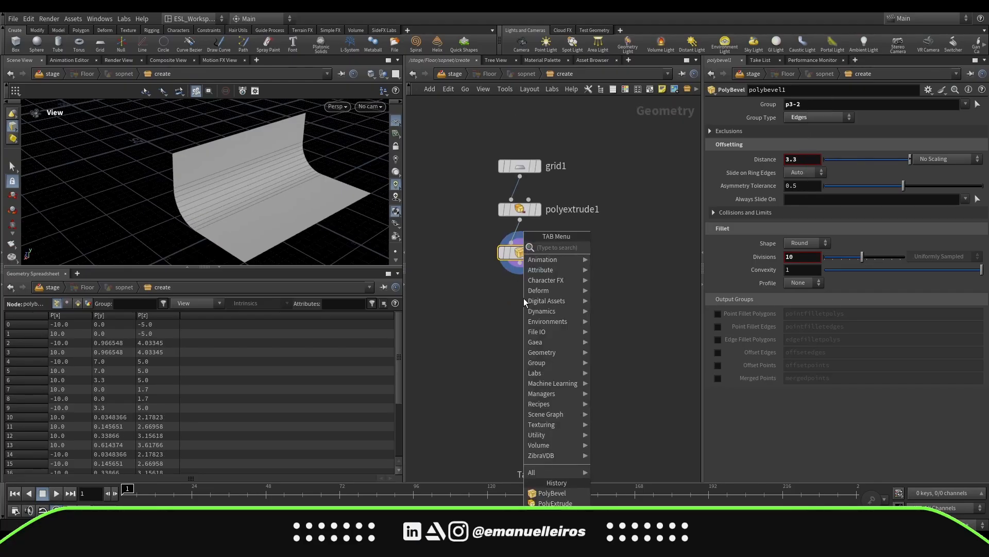
pyautogui.write('out')
pyautogui.press('Return')
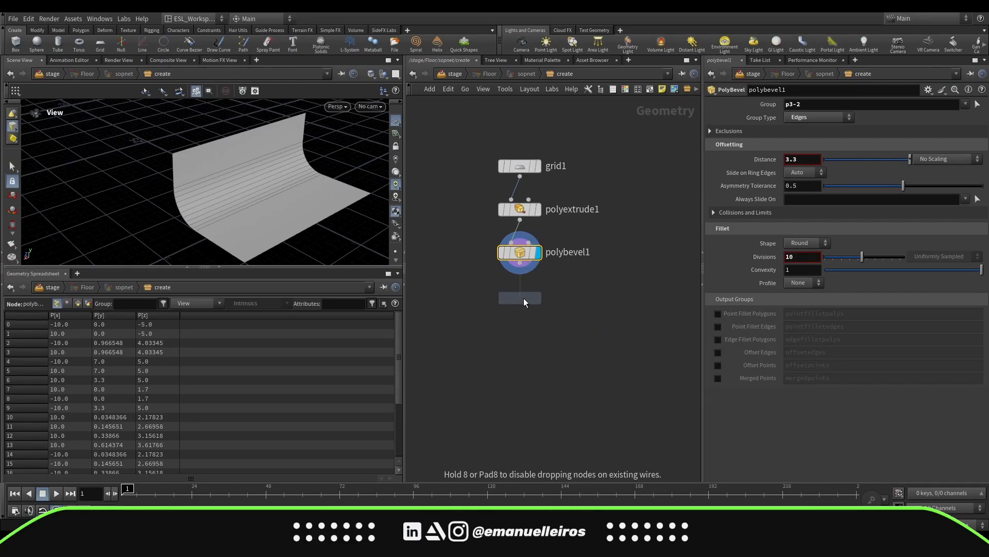
pyautogui.press('Return')
pyautogui.moveTo(602, 327); pyautogui.dragTo(599, 328)
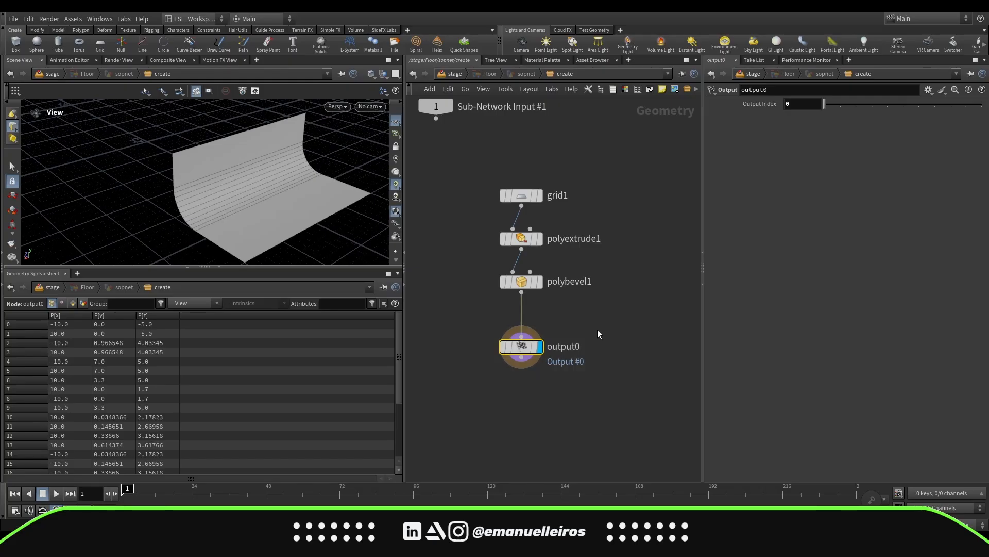
# Add a Null node after the PolyBevel node and rename it OUT
pyautogui.press('Tab')
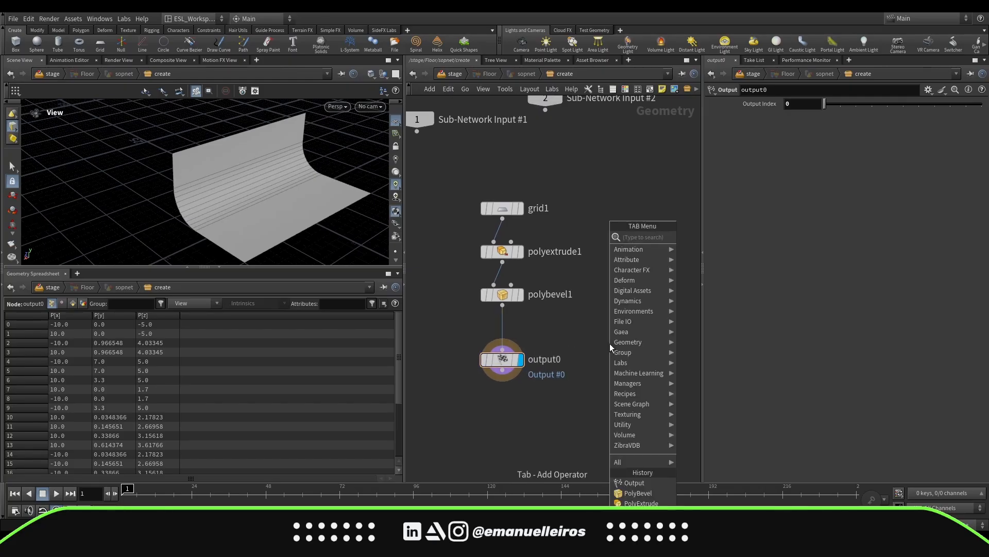
pyautogui.write('null')
pyautogui.press('Return')
pyautogui.click(601, 340)
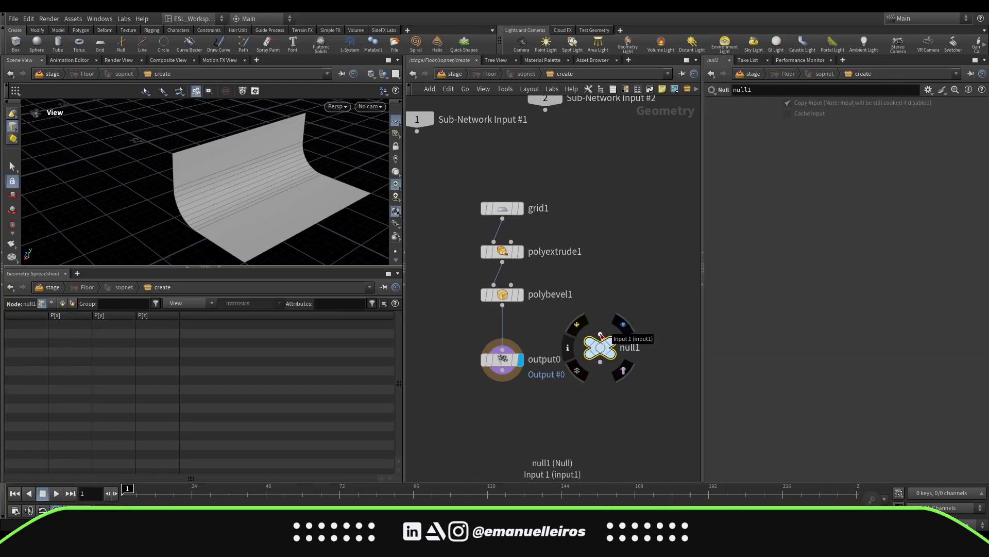
pyautogui.click(601, 335)
pyautogui.click(502, 305)
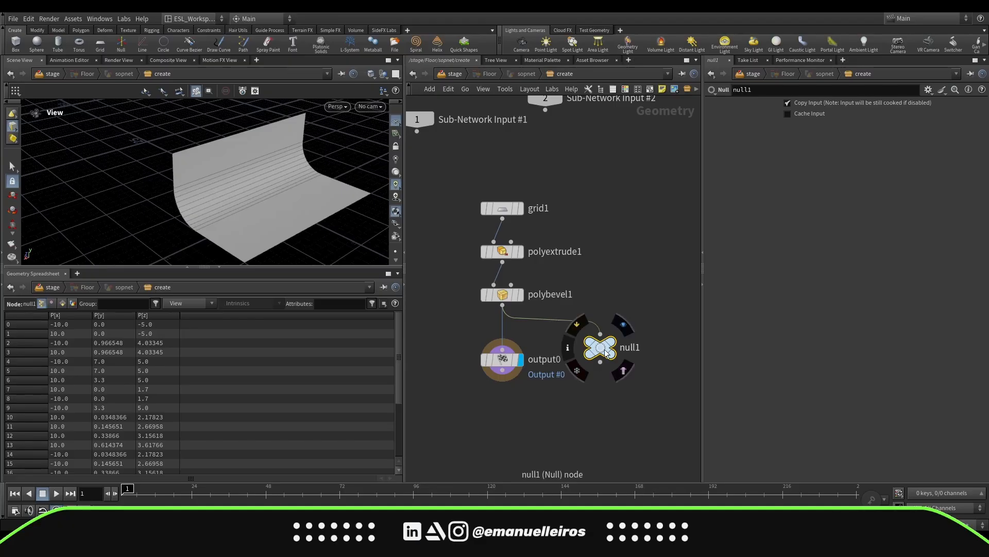
pyautogui.moveTo(607, 352); pyautogui.dragTo(604, 341)
pyautogui.scroll(-2, 637, 298)
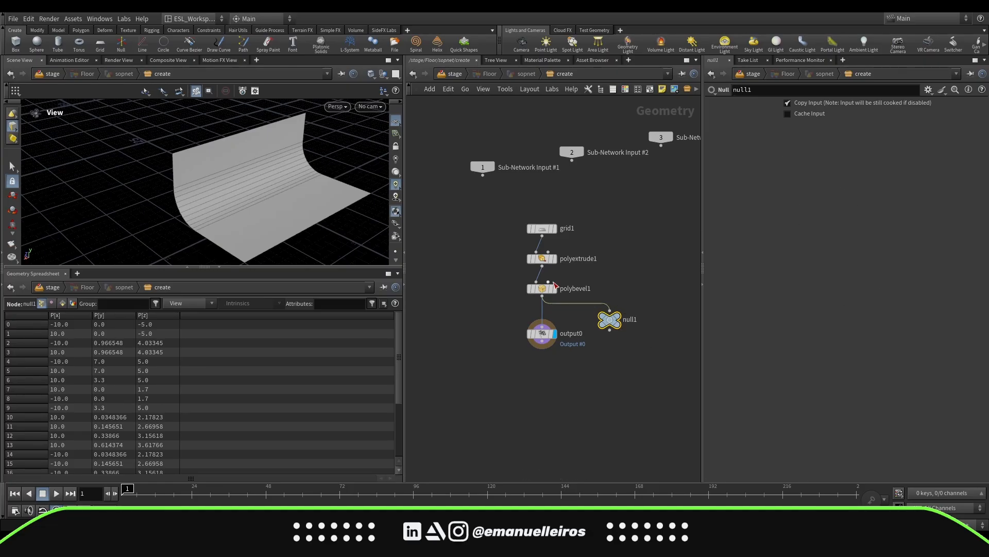
pyautogui.scroll(4, 587, 355)
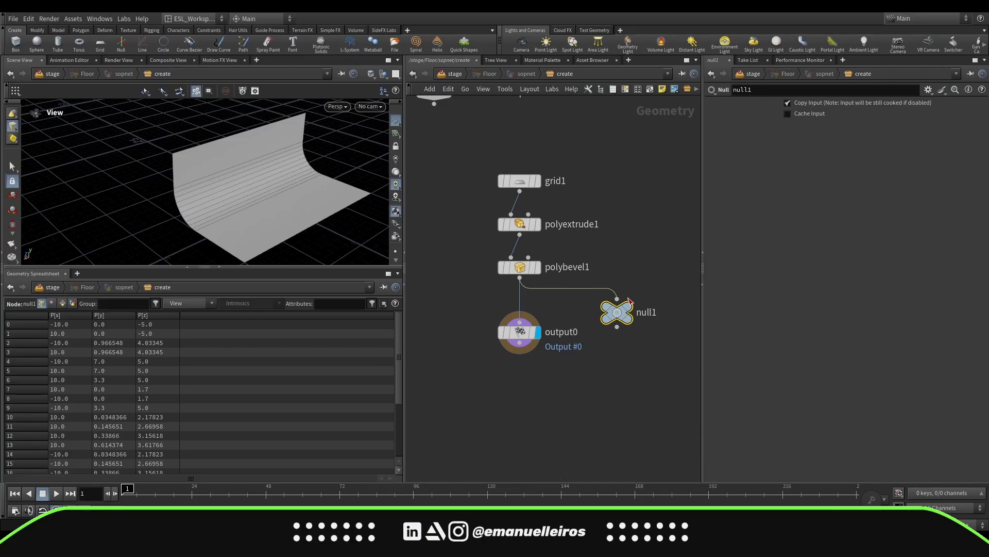
pyautogui.scroll(-4, 629, 301)
pyautogui.moveTo(613, 346); pyautogui.dragTo(533, 364, button='middle')
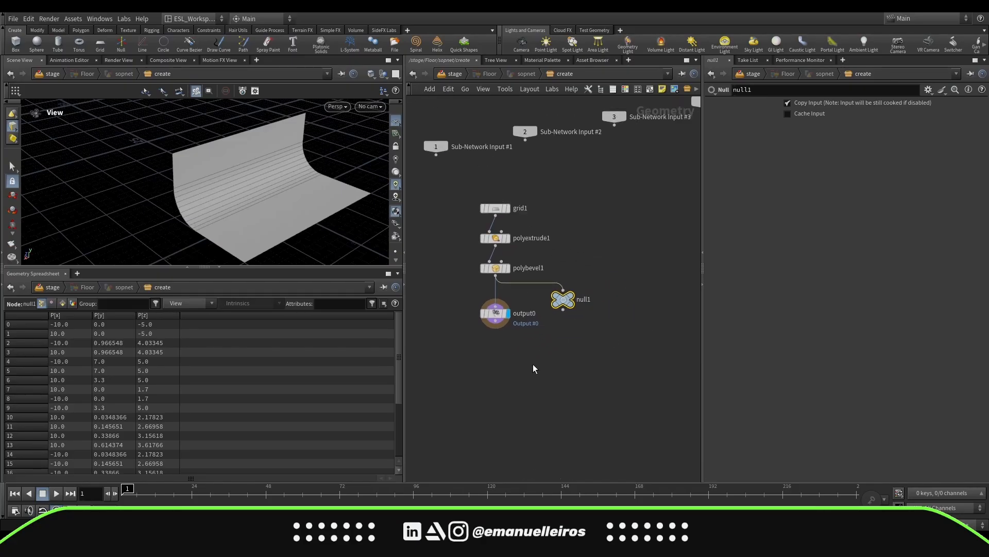
pyautogui.doubleClick(585, 300)
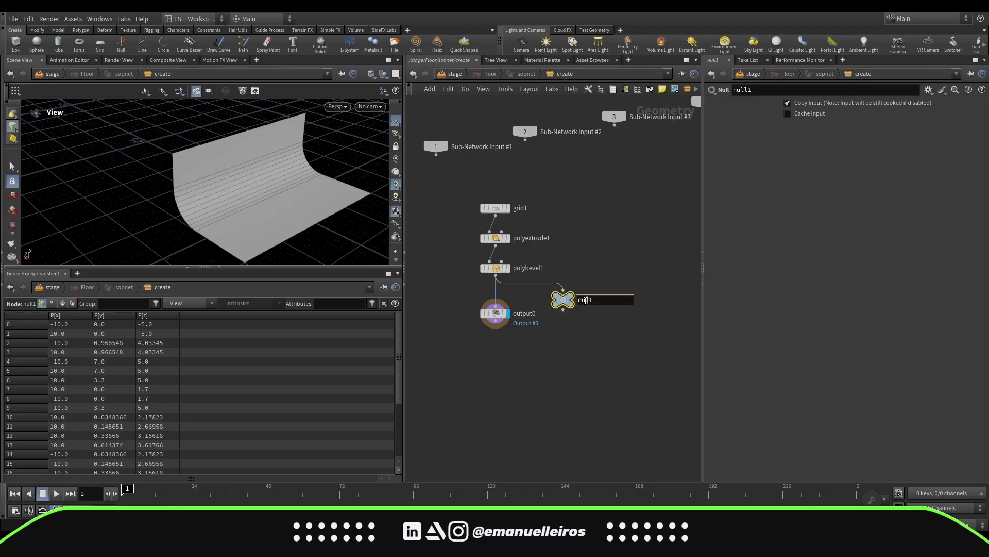
pyautogui.write('OUT')
pyautogui.press('Return')
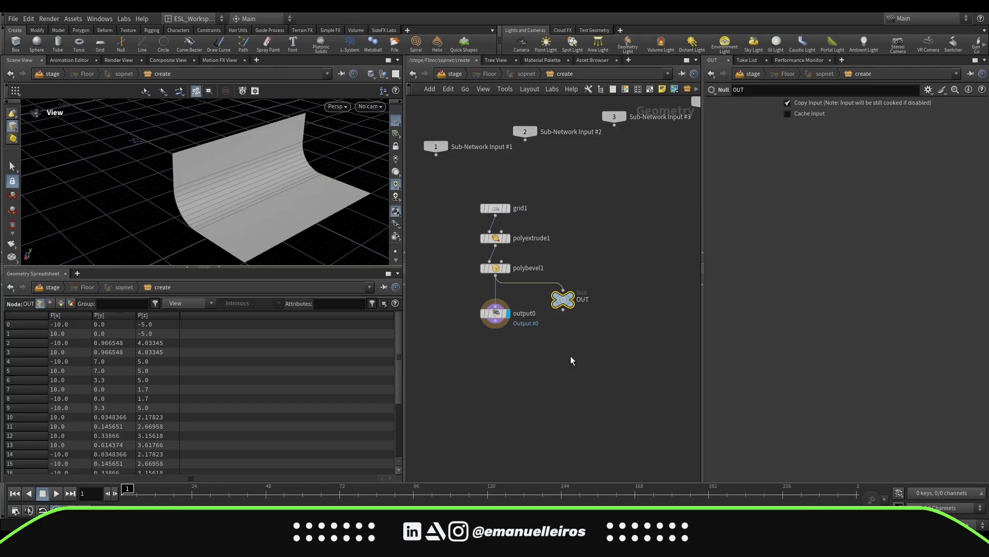
# Delete the Output node from the Floor network
pyautogui.scroll(3, 549, 345)
pyautogui.moveTo(601, 327)
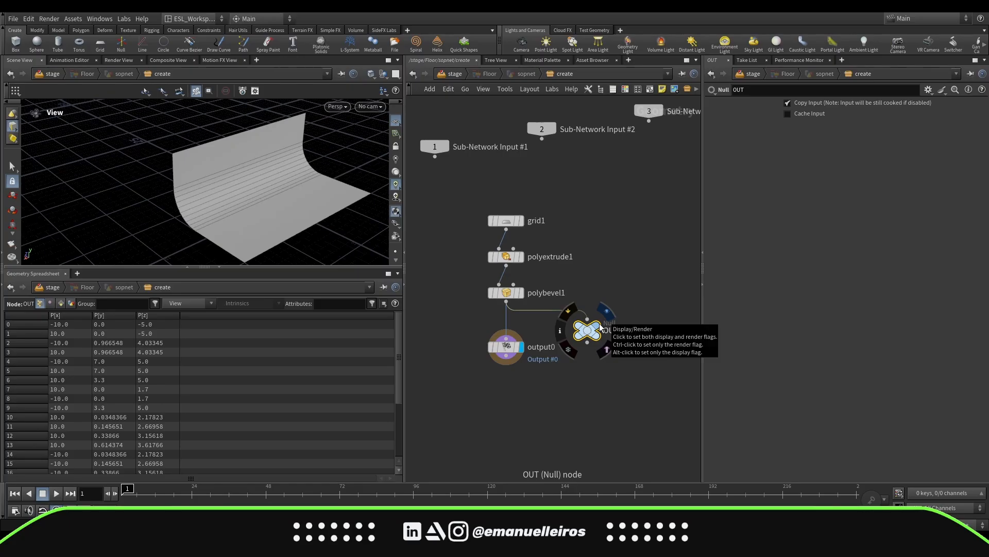
pyautogui.click(507, 347)
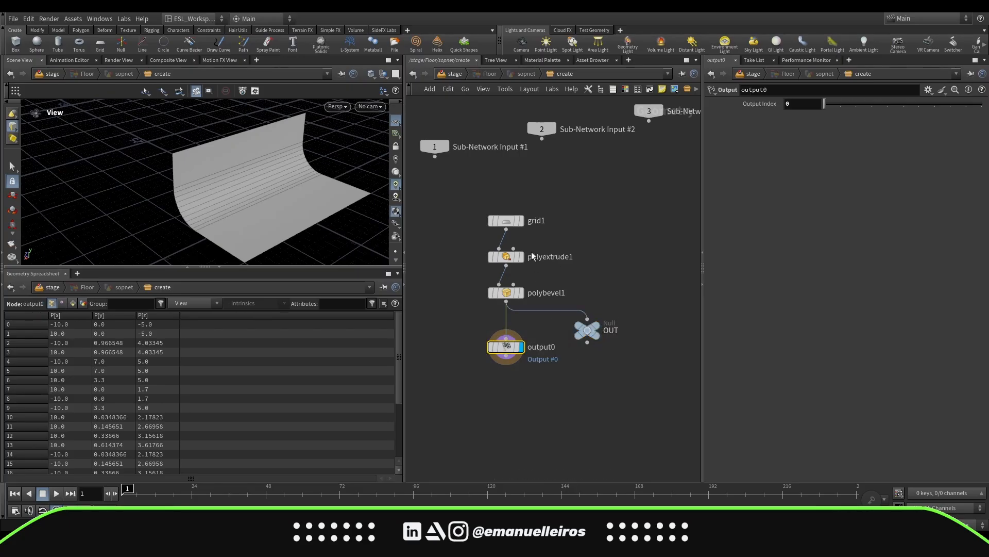
pyautogui.click(521, 220)
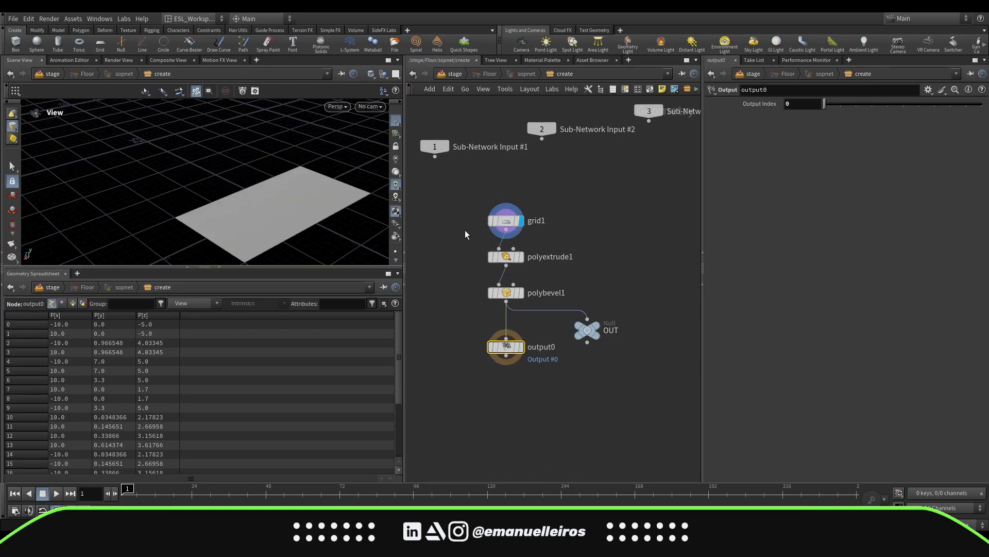
pyautogui.moveTo(465, 230); pyautogui.dragTo(593, 204)
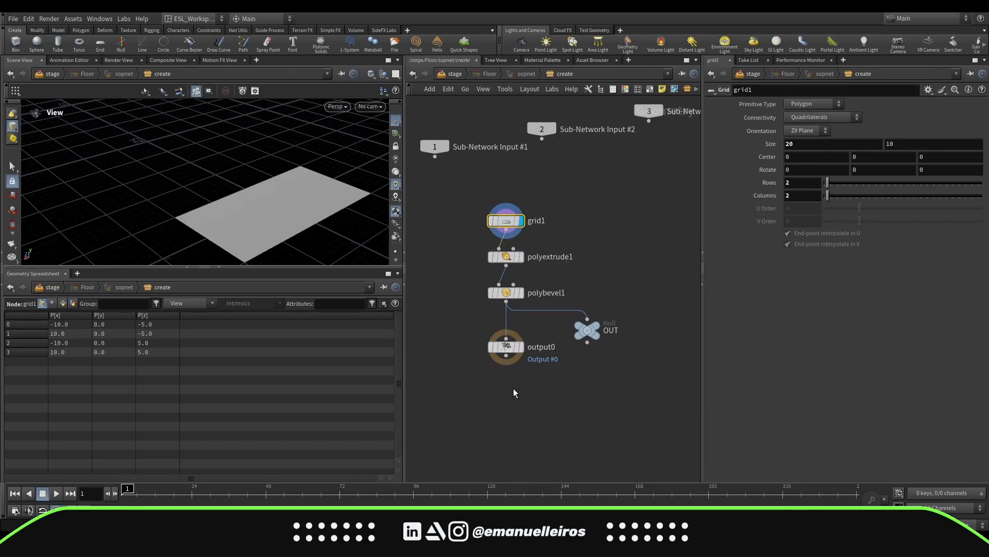
pyautogui.moveTo(470, 397); pyautogui.dragTo(558, 330)
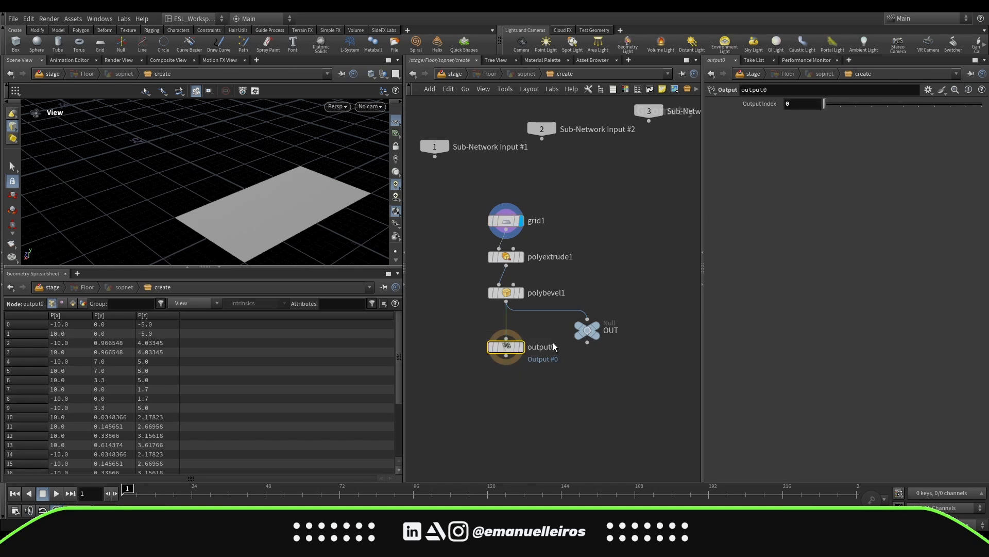
pyautogui.press('Delete')
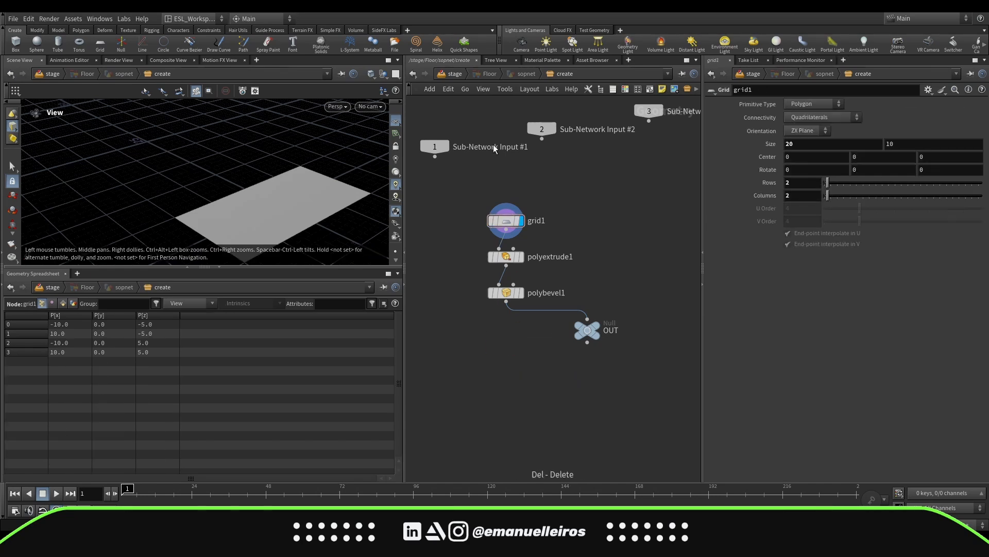
# Go up to the stage level and back into the Floor network to check the floor's display
pyautogui.click(453, 77)
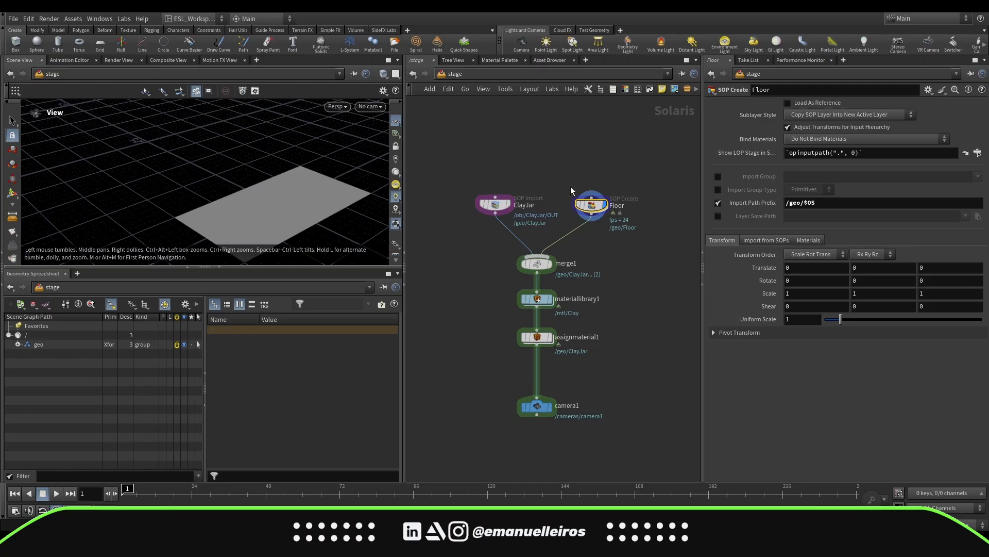
pyautogui.doubleClick(591, 205)
pyautogui.click(522, 256)
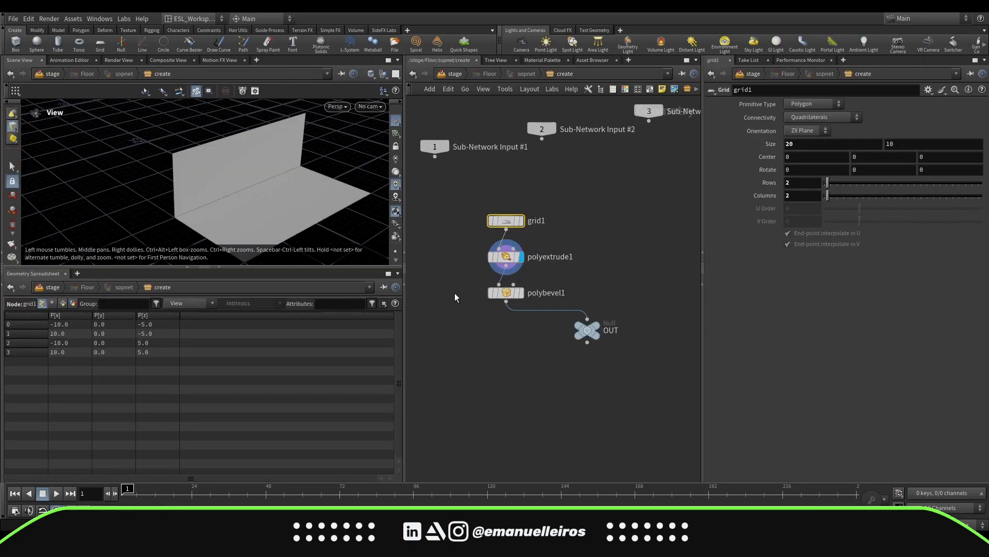
pyautogui.click(452, 75)
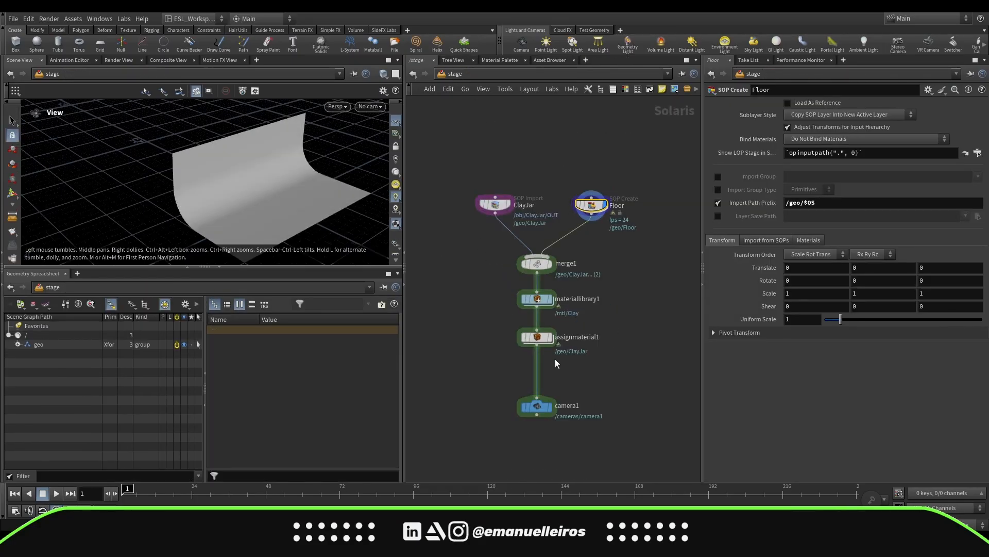
pyautogui.doubleClick(590, 202)
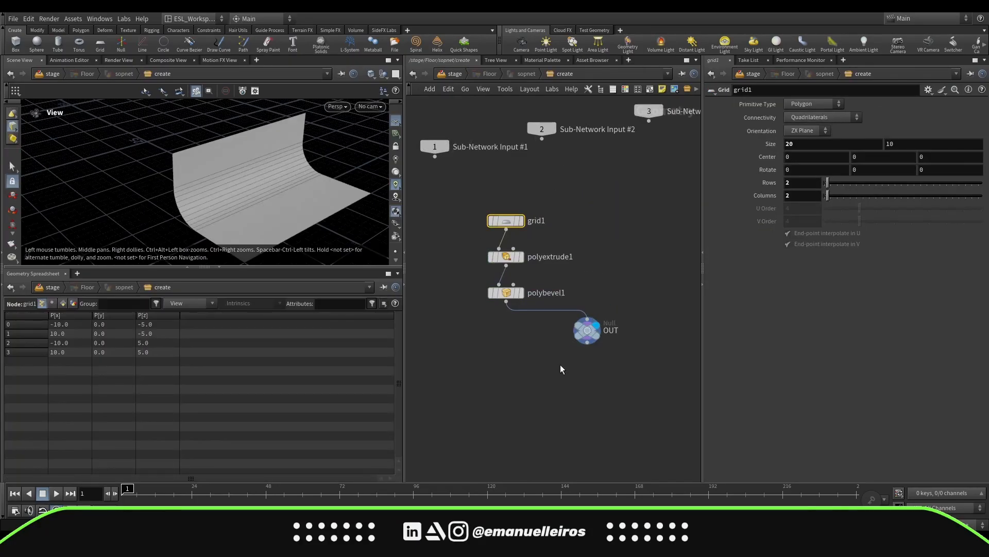
# Add a new Output node connected after the PolyBevel node
pyautogui.click(587, 330)
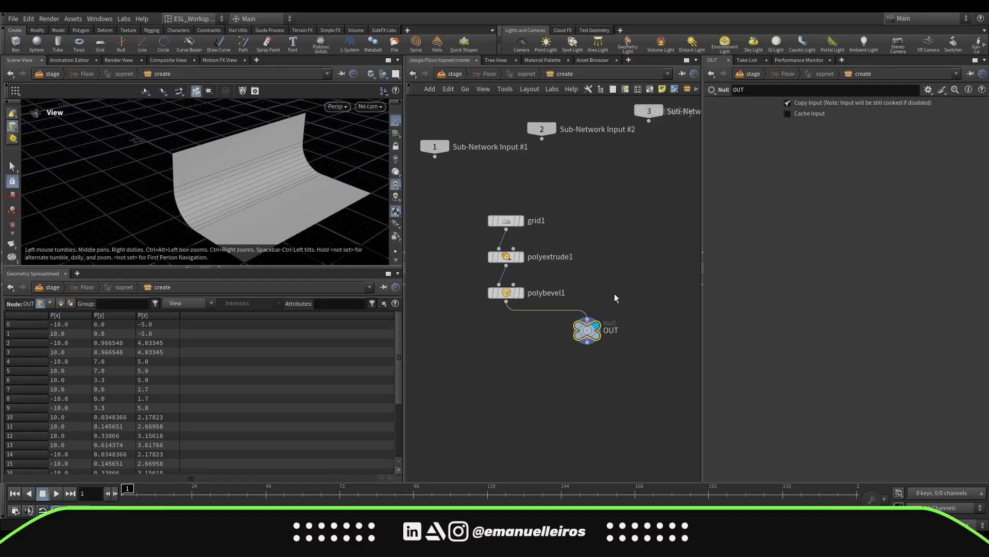
pyautogui.press('Tab')
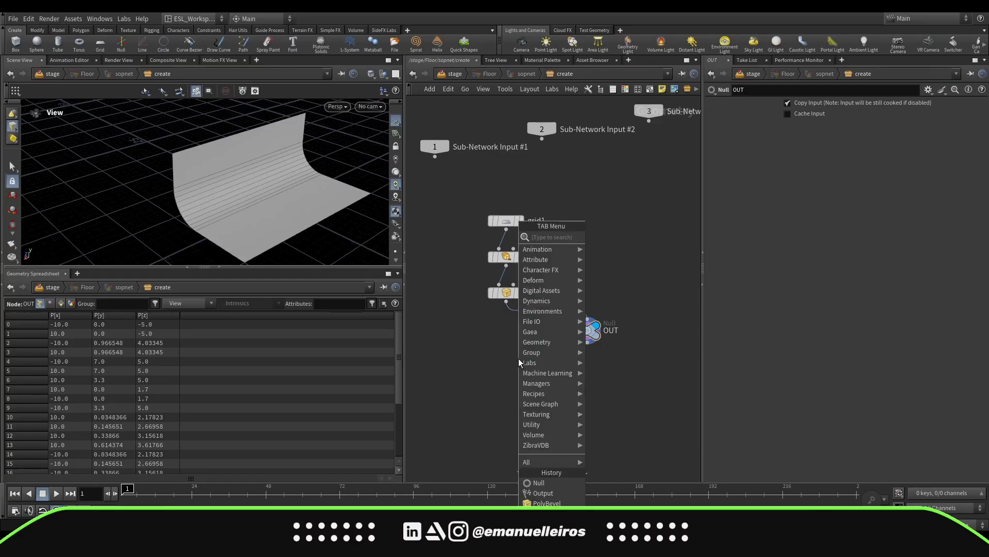
pyautogui.write('out')
pyautogui.press('Return')
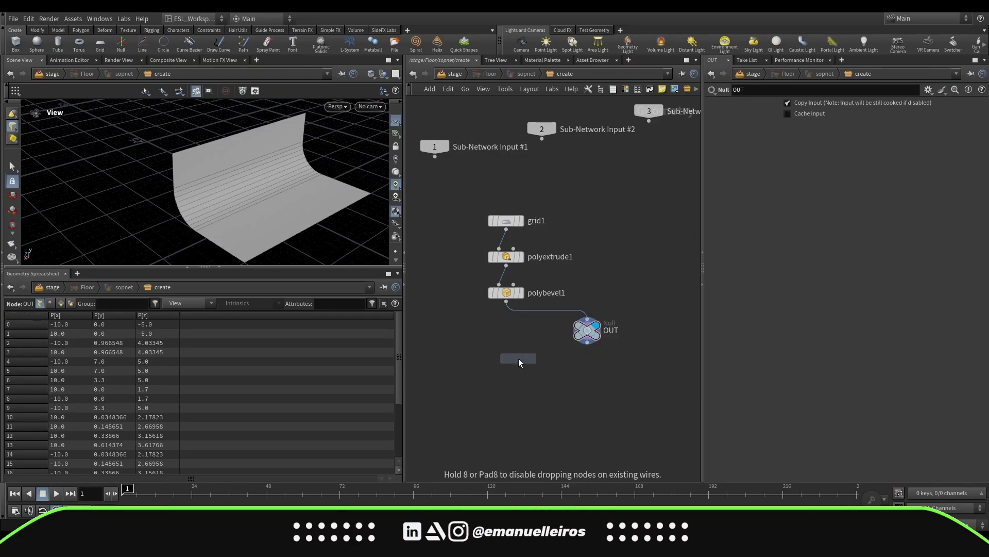
pyautogui.click(509, 362)
pyautogui.click(521, 257)
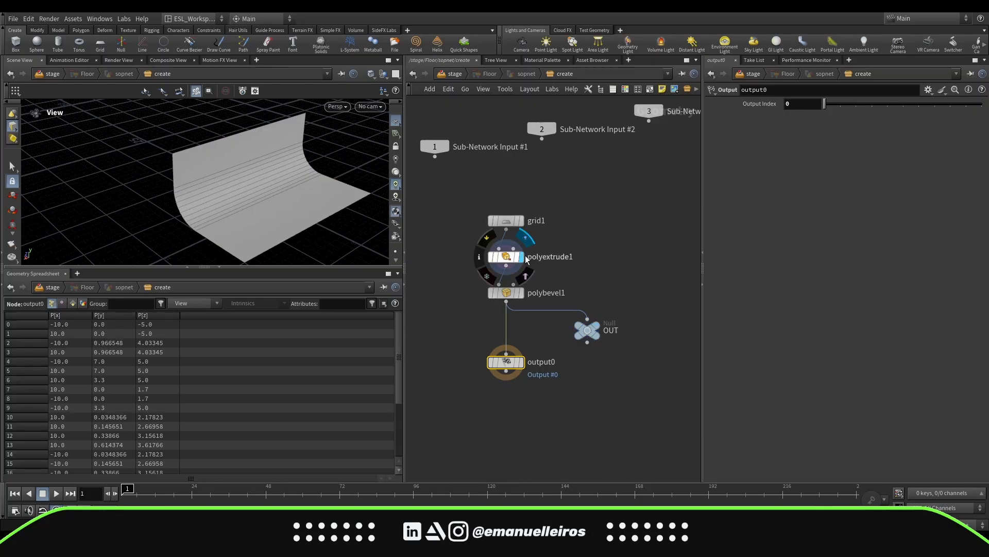
# Delete the OUT null node and make the Output node the displayed node
pyautogui.click(450, 75)
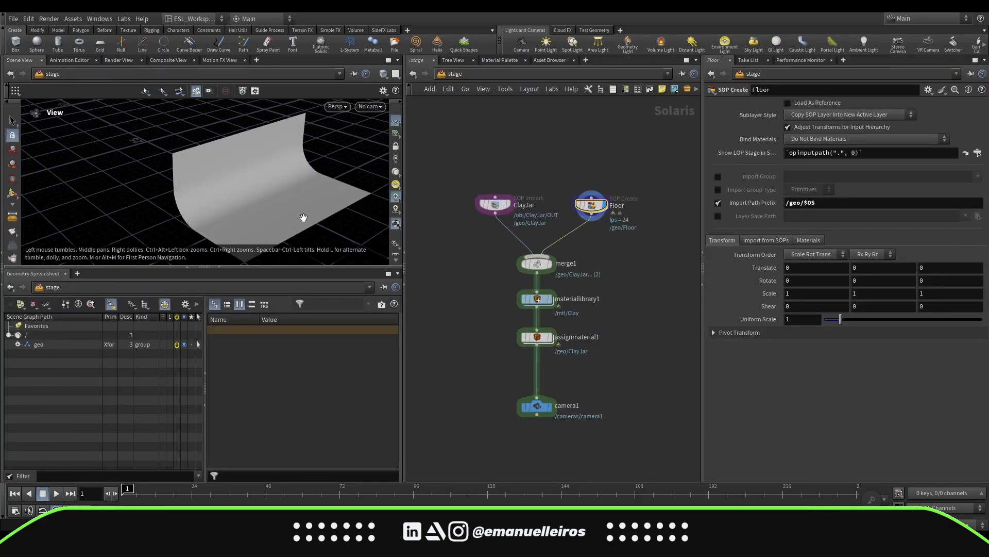
pyautogui.doubleClick(590, 206)
pyautogui.moveTo(469, 413); pyautogui.dragTo(570, 354)
pyautogui.press('Delete')
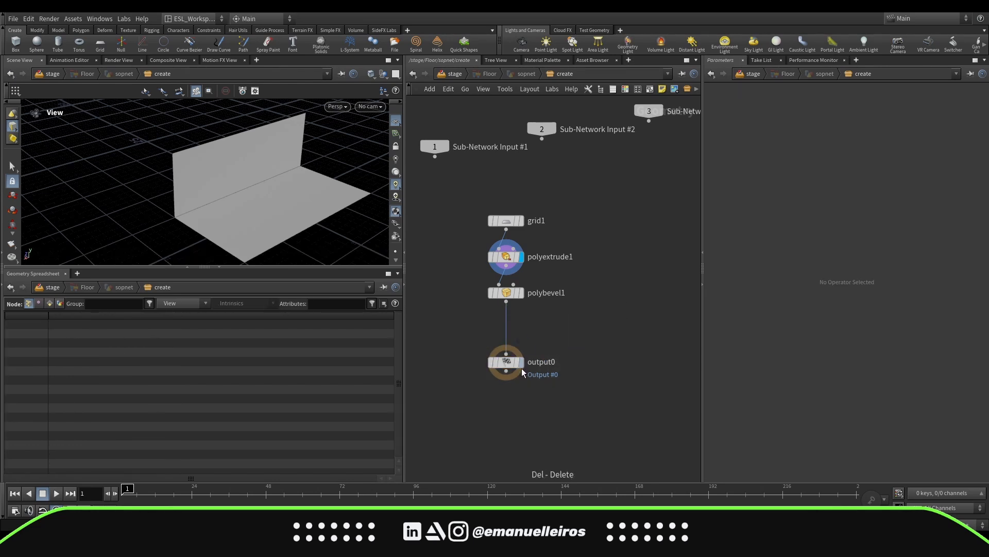
pyautogui.click(525, 344)
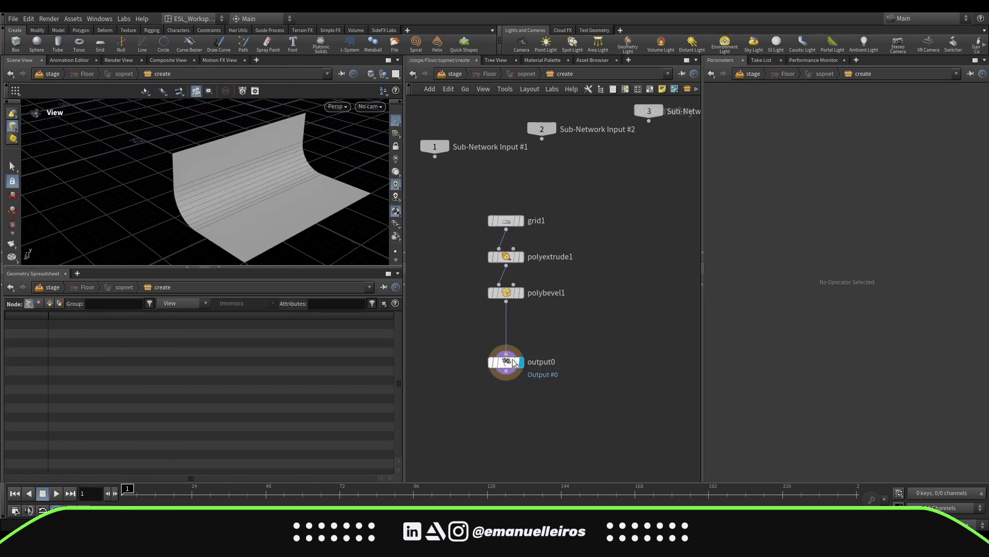
# Inside the material library, add a Karma Material Builder and name it Floor
pyautogui.press('u')
pyautogui.moveTo(254, 202); pyautogui.dragTo(304, 199)
pyautogui.click(550, 263)
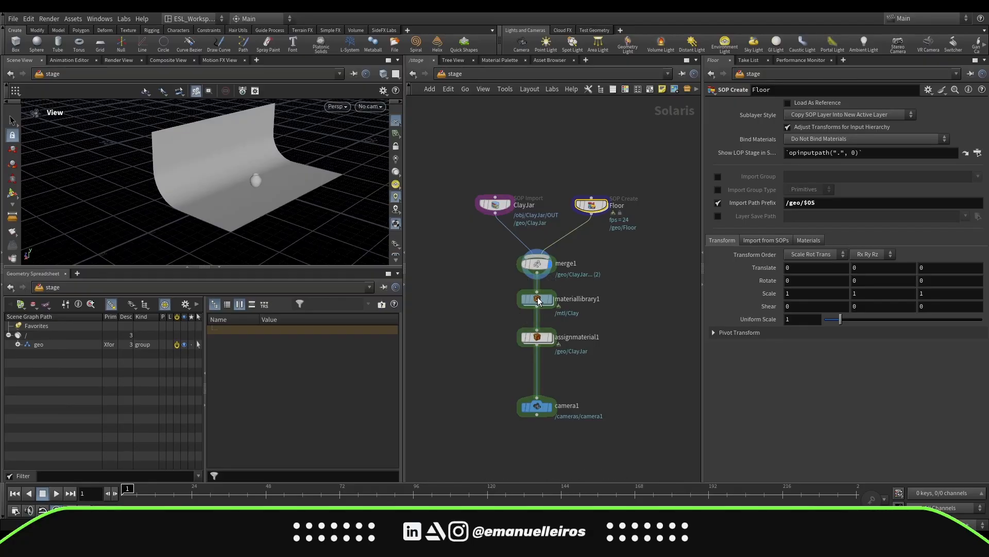
pyautogui.doubleClick(537, 299)
pyautogui.press('Tab')
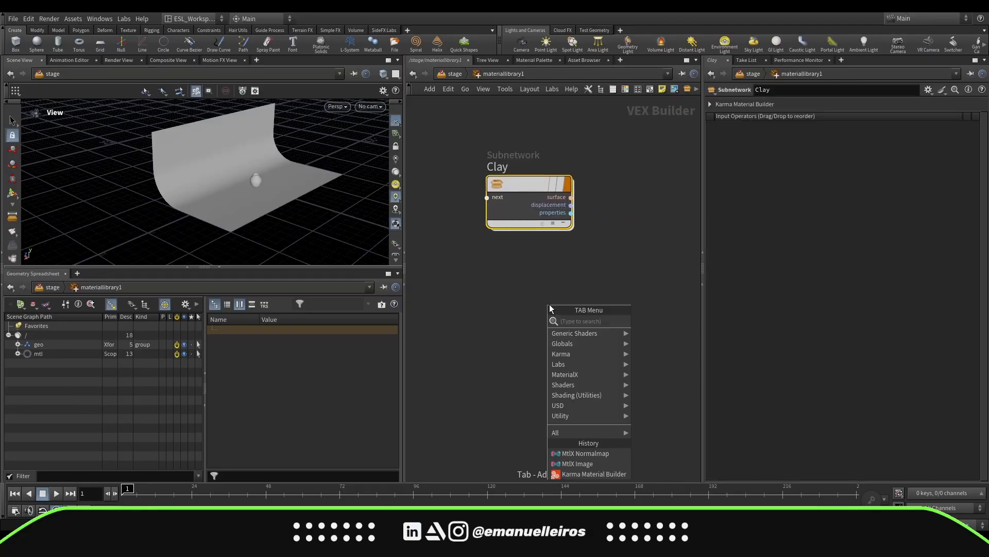
pyautogui.press('Up')
pyautogui.press('Return')
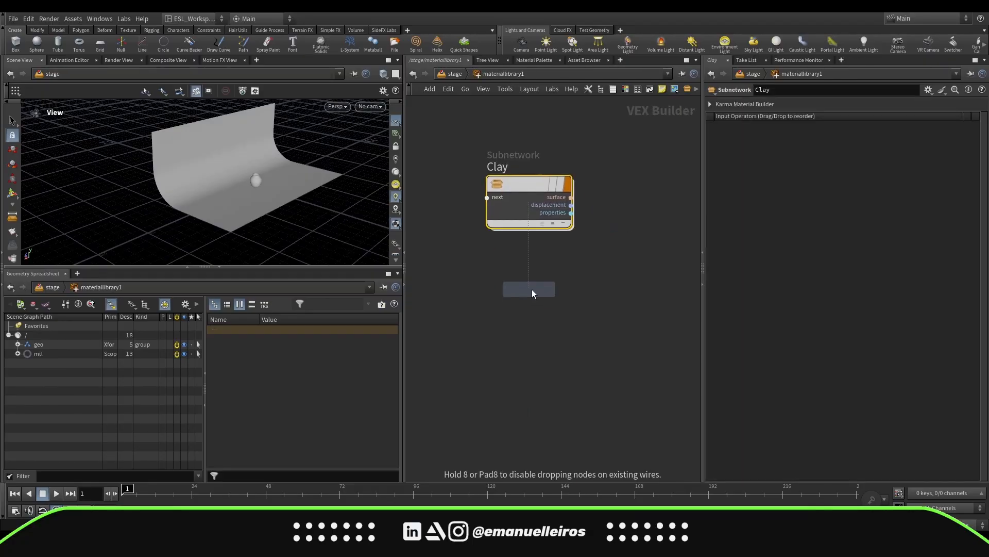
pyautogui.click(531, 289)
pyautogui.write('Floor')
pyautogui.press('Return')
# Open the Floor material's standard surface and set its base color to a dark gray of 0.333
pyautogui.doubleClick(533, 294)
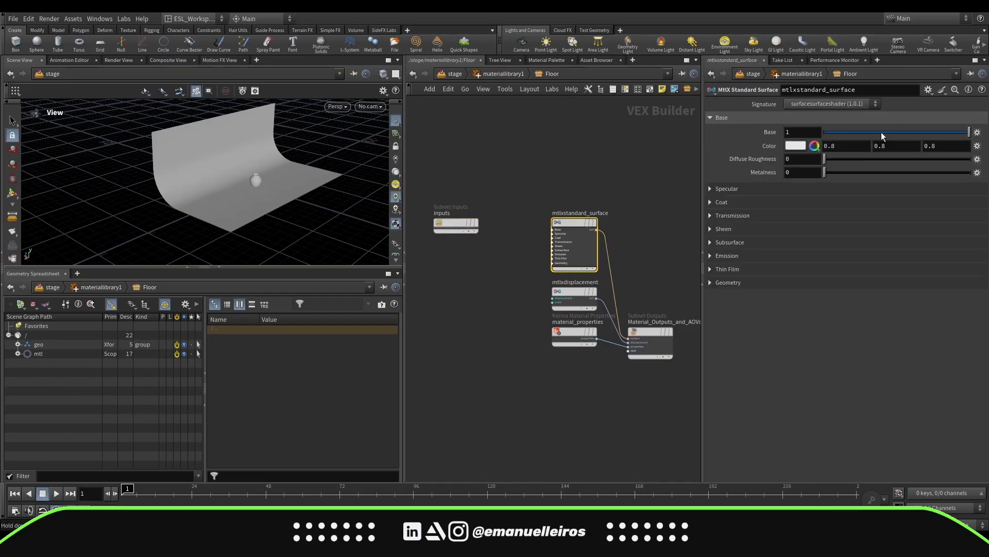
pyautogui.click(798, 150)
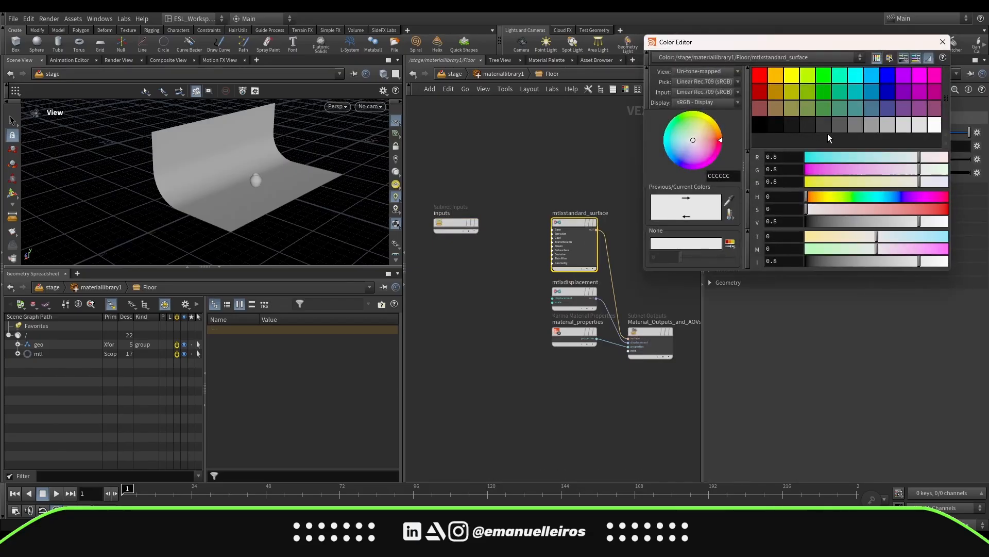
pyautogui.click(833, 129)
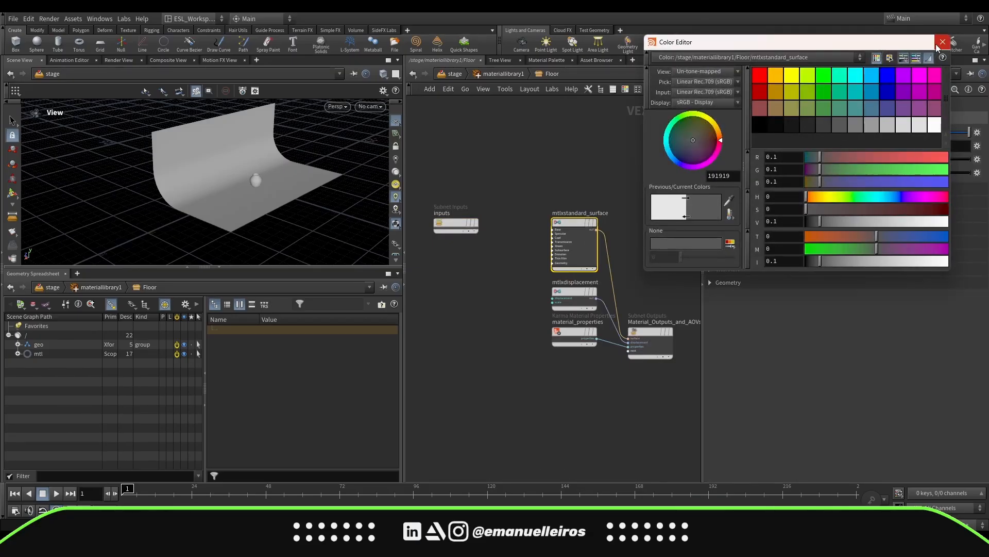
pyautogui.click(936, 47)
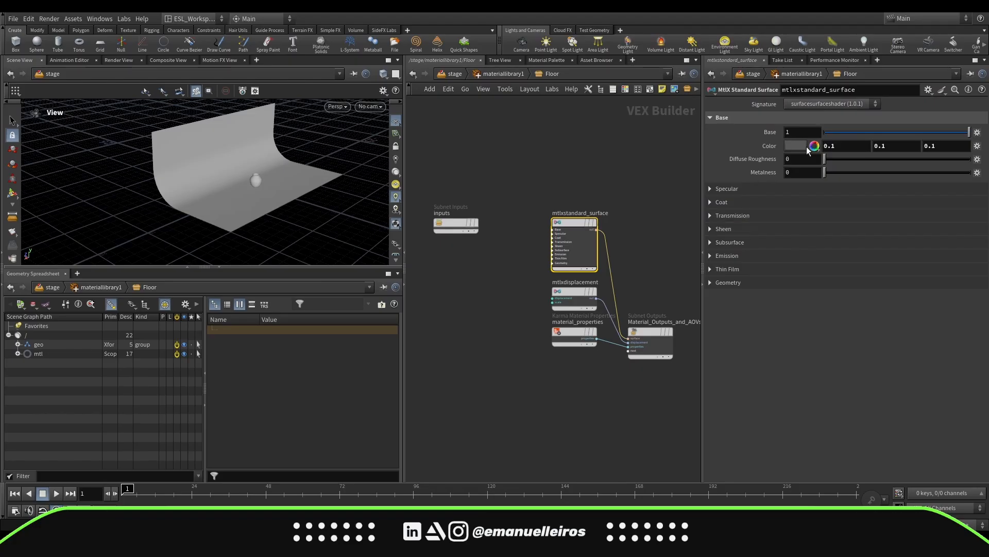
pyautogui.click(810, 147)
pyautogui.click(858, 128)
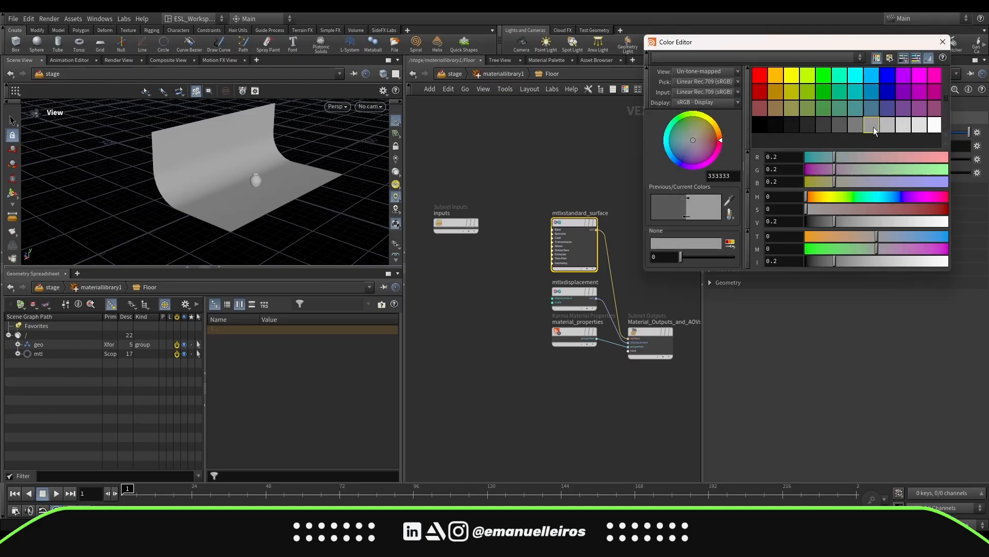
pyautogui.click(948, 45)
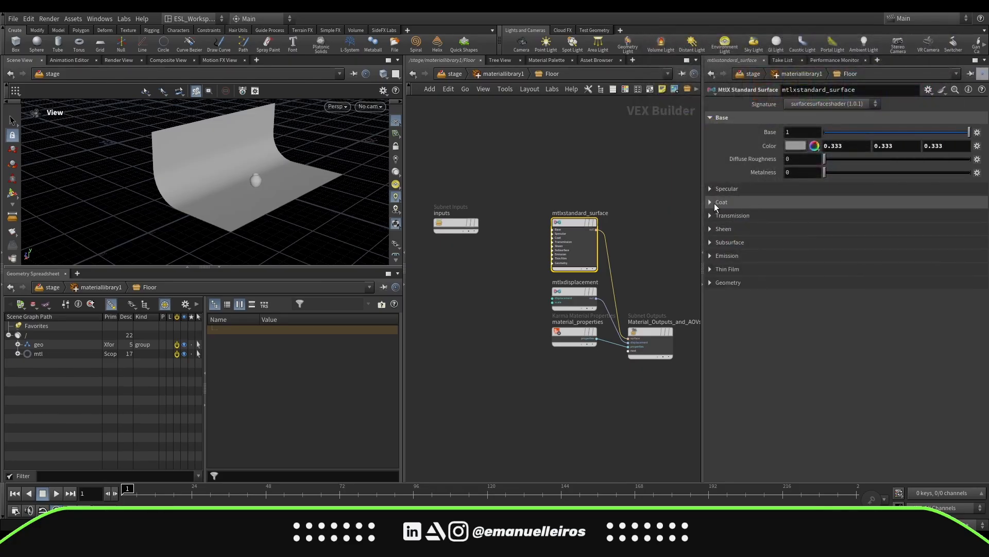
# Set the specular roughness of the Floor material to 0.5
pyautogui.click(710, 188)
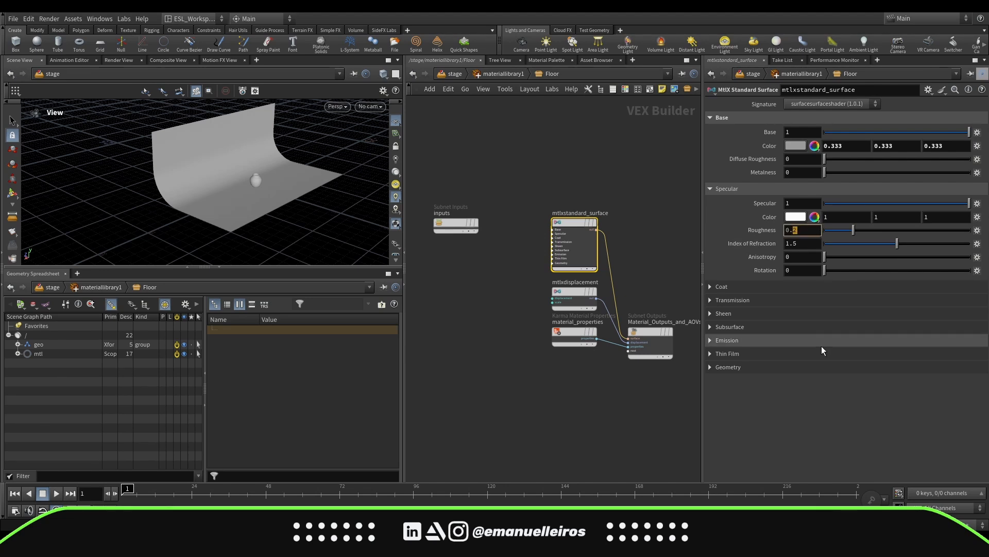
pyautogui.write('5')
pyautogui.press('Return')
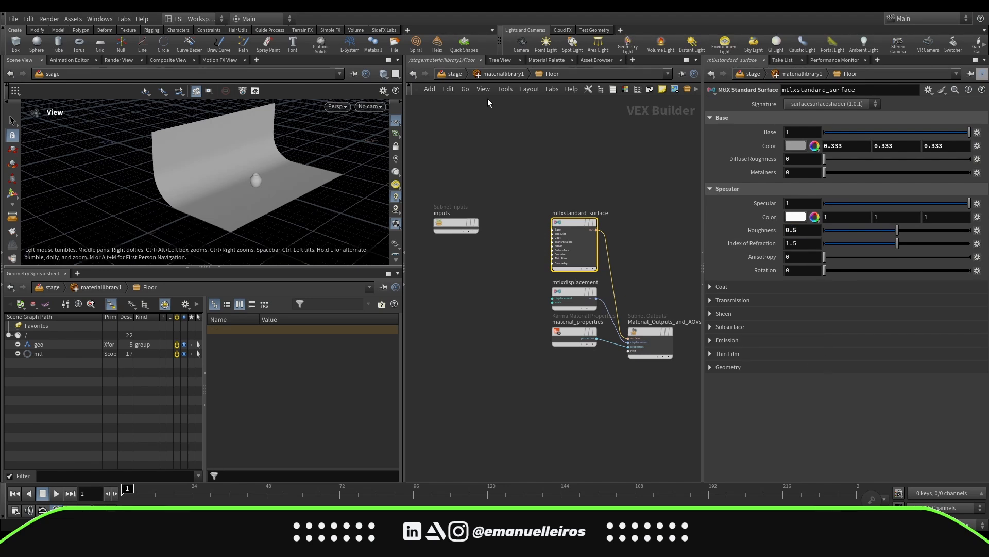
# At stage level, set the Assign Material node's second entry to primitives /geo/Floor with material path /mtl/Floor
pyautogui.click(456, 75)
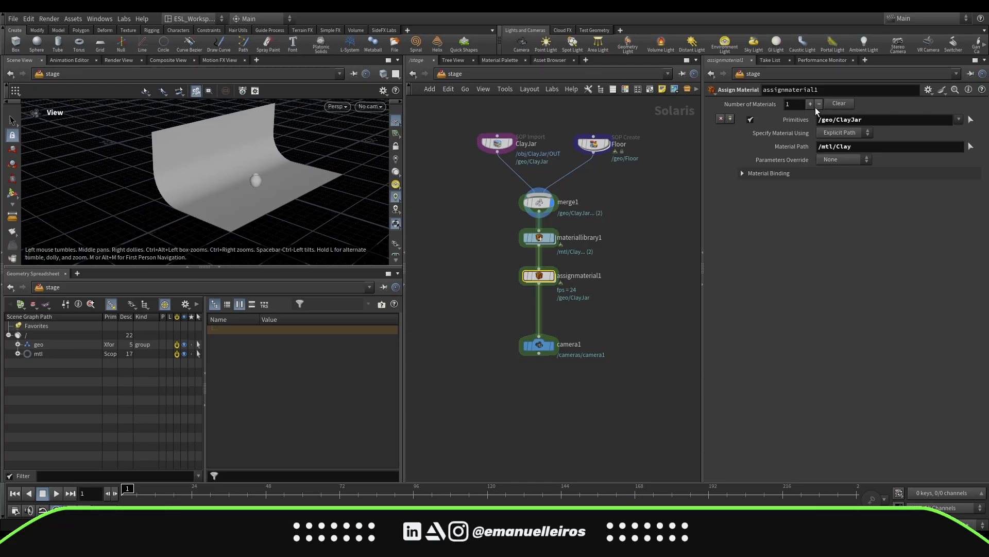
pyautogui.click(18, 344)
pyautogui.click(50, 362)
pyautogui.moveTo(828, 173); pyautogui.dragTo(845, 186)
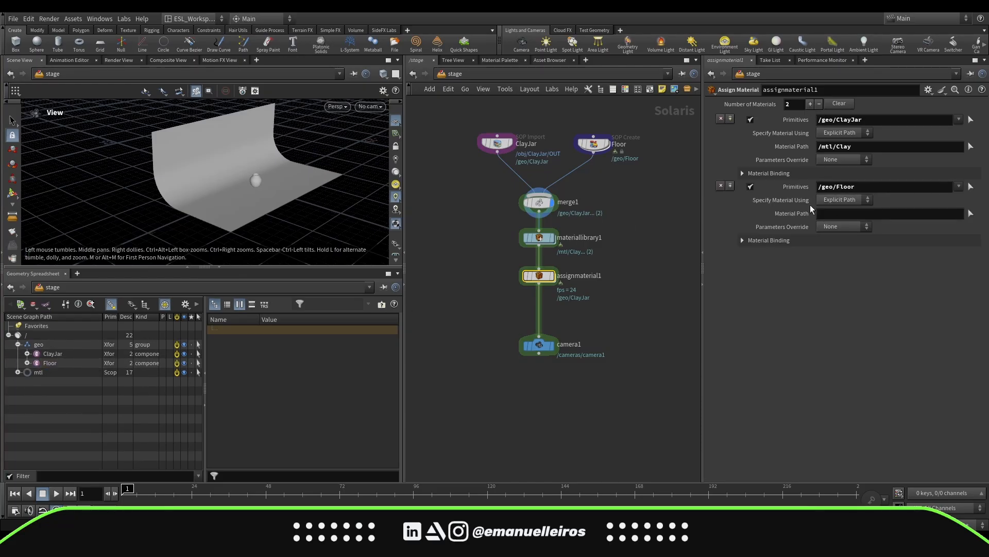
pyautogui.click(17, 344)
pyautogui.click(18, 354)
pyautogui.moveTo(50, 372); pyautogui.dragTo(842, 215)
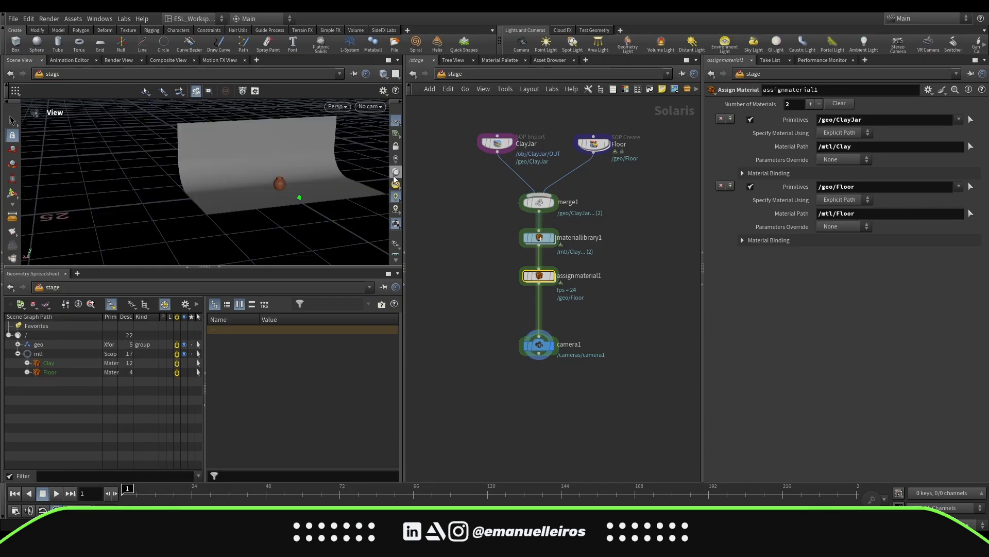
# Look through camera1 in the viewport and switch the viewport renderer to Karma XPU
pyautogui.click(336, 107)
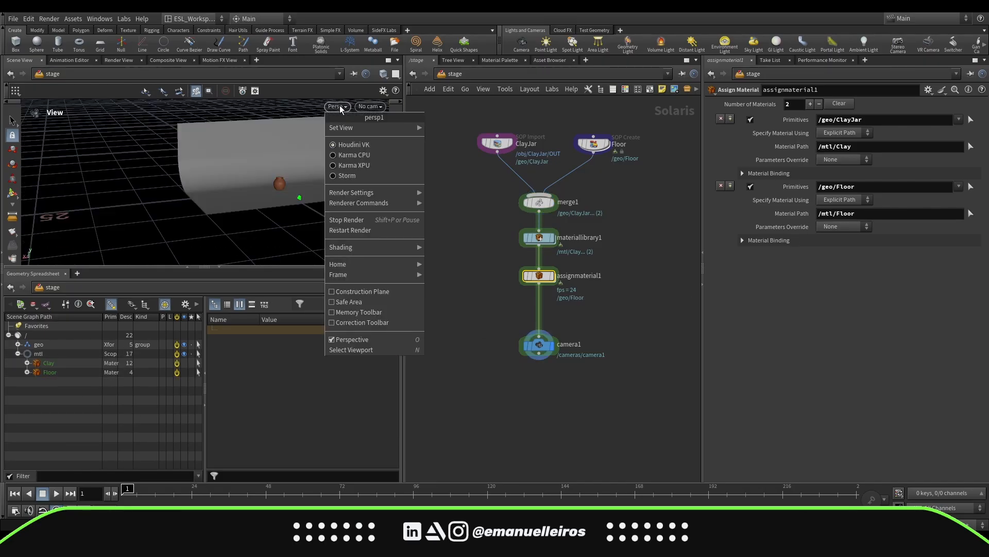
pyautogui.click(371, 106)
pyautogui.click(489, 135)
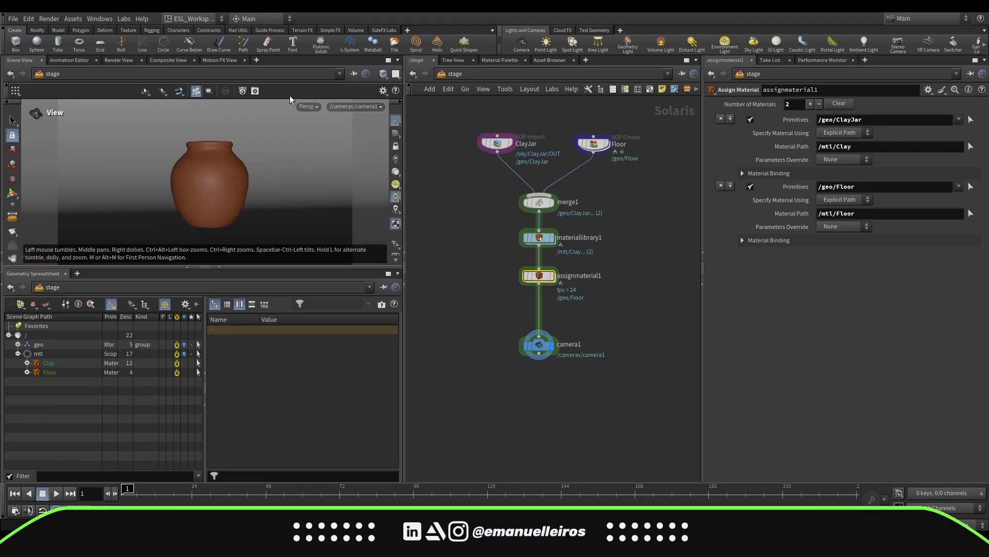
pyautogui.click(310, 107)
pyautogui.click(330, 165)
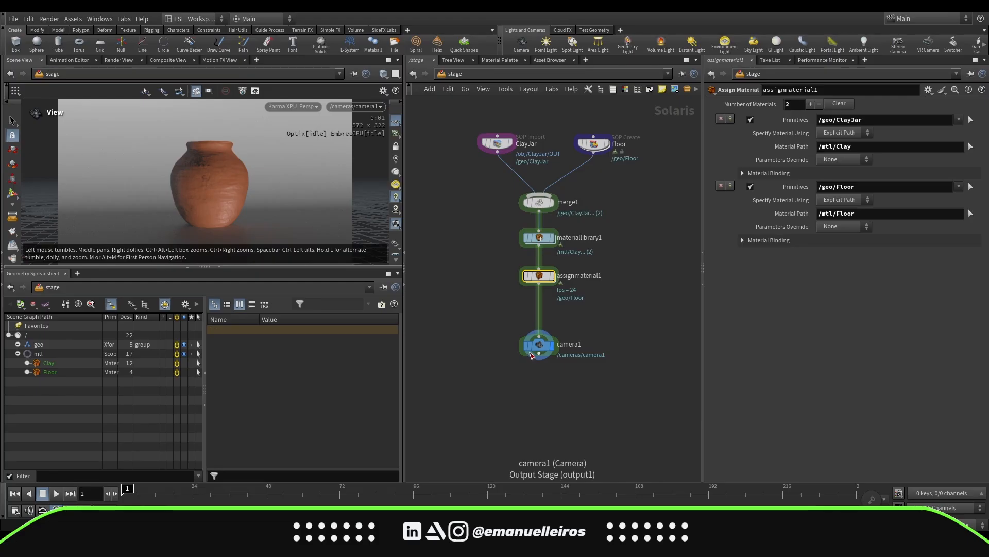
# Add a Karma Physical Sky node and wire it in below camera1
pyautogui.moveTo(539, 347); pyautogui.dragTo(535, 315)
pyautogui.press('Tab')
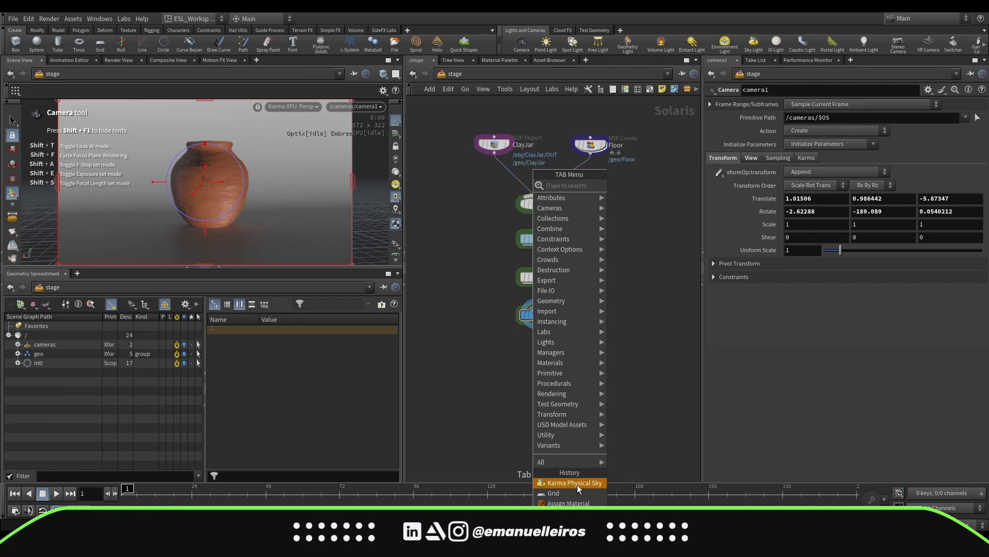
pyautogui.click(578, 485)
pyautogui.click(535, 373)
pyautogui.click(536, 330)
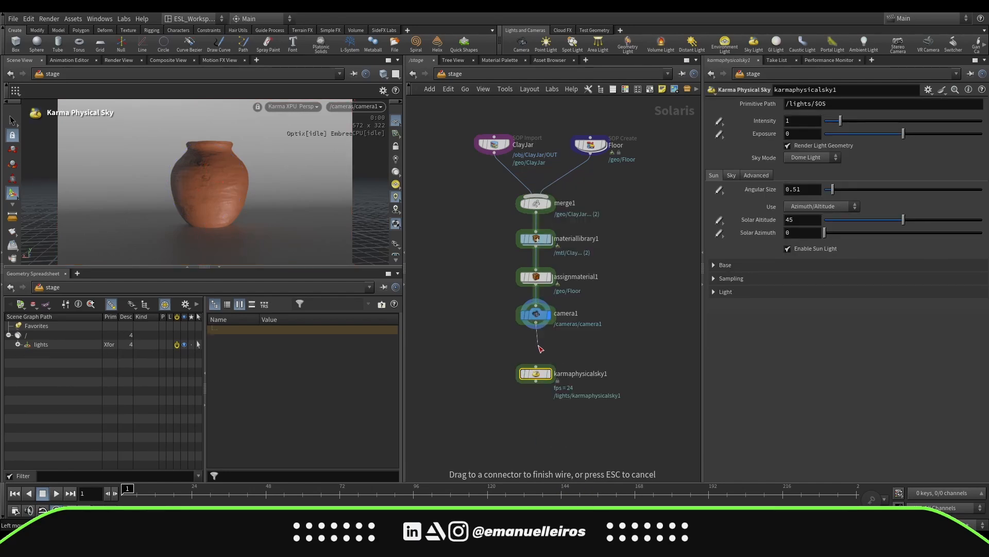
pyautogui.click(536, 367)
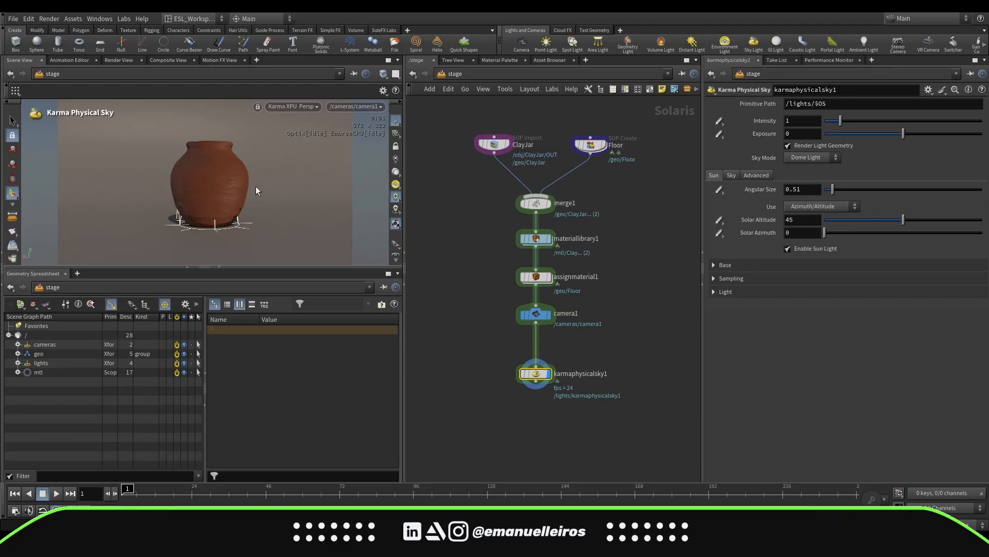
# Orbit around the lit scene freely, then return the viewport to looking through camera1
pyautogui.keyDown('alt'); pyautogui.moveTo(254, 184); pyautogui.dragTo(266, 193); pyautogui.keyUp('alt')
pyautogui.scroll(-10, 266, 193)
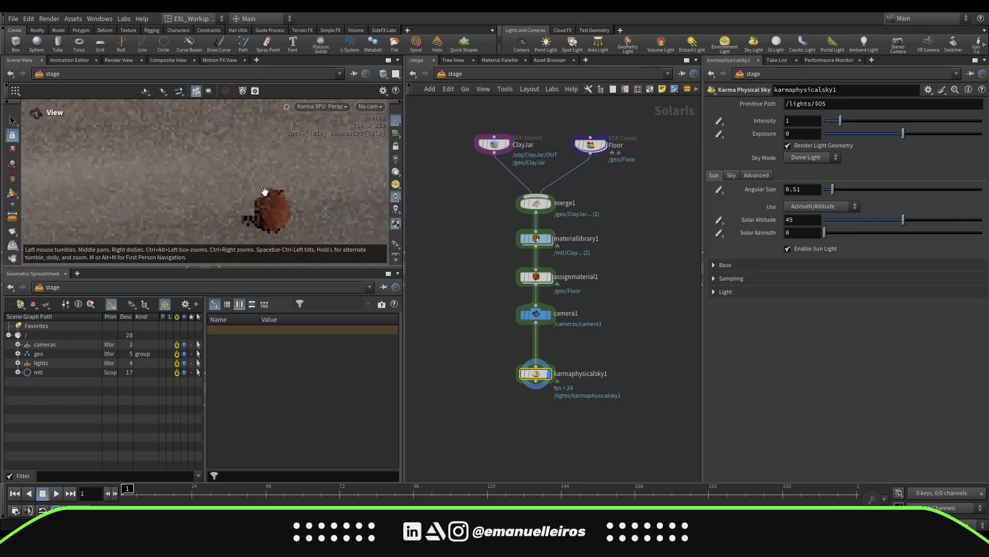
pyautogui.moveTo(266, 192); pyautogui.dragTo(263, 210)
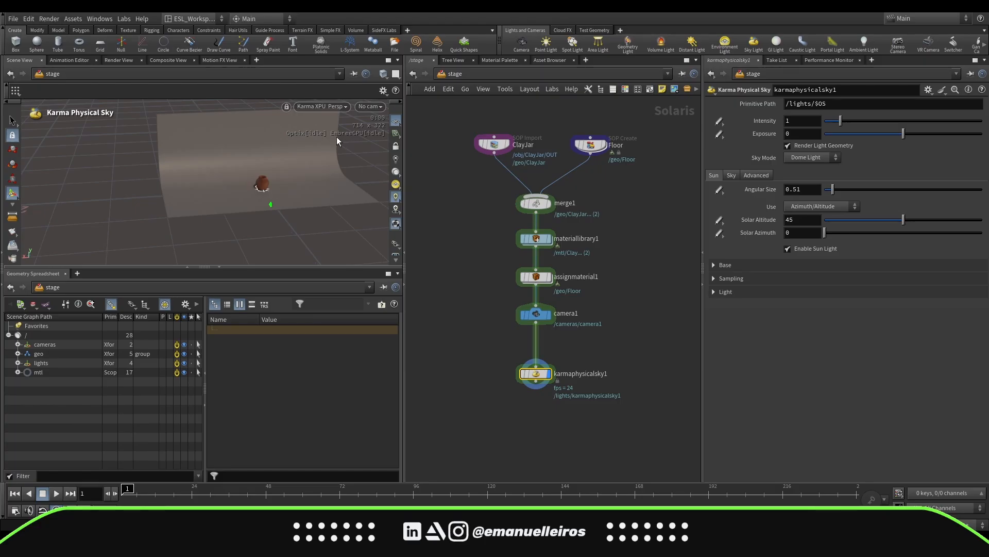
pyautogui.click(371, 107)
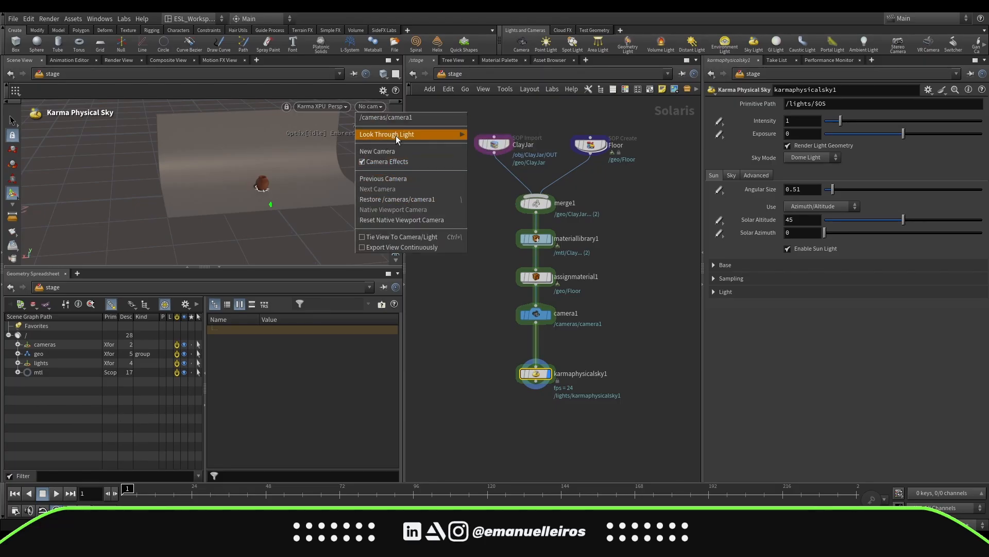
pyautogui.click(393, 119)
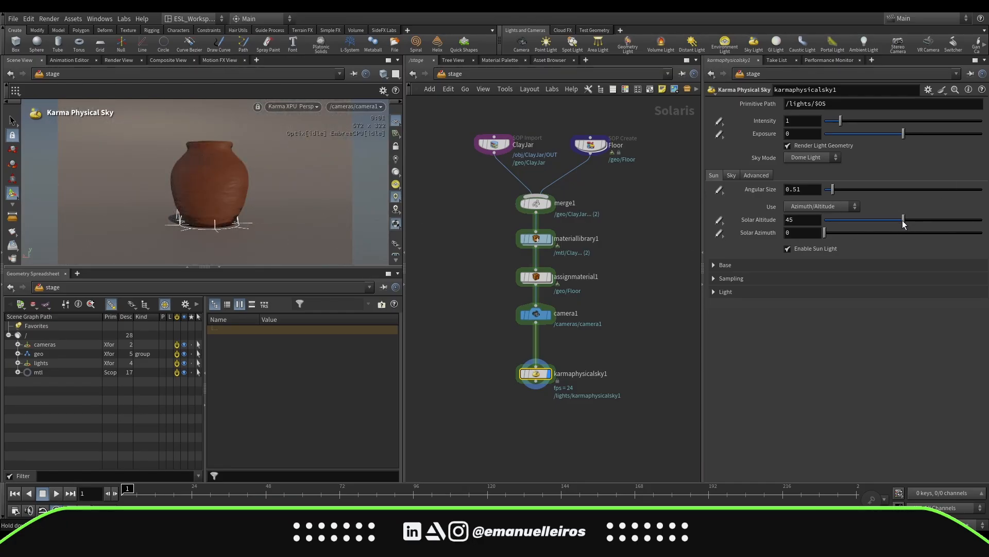
# Set the Karma Physical Sky intensity to 1.61, solar altitude to 29.5 and solar azimuth to 332
pyautogui.moveTo(903, 223); pyautogui.dragTo(971, 230)
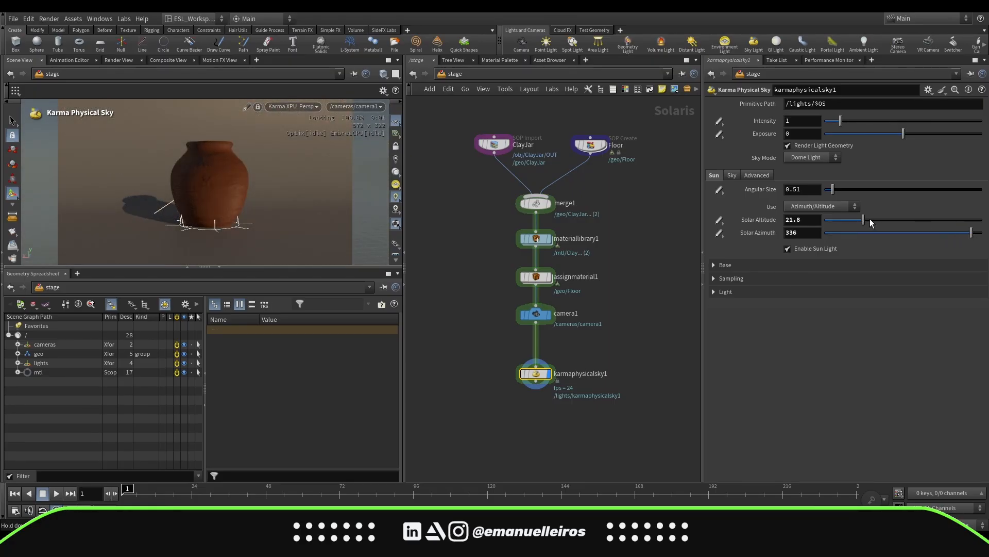
pyautogui.moveTo(865, 218); pyautogui.dragTo(867, 220)
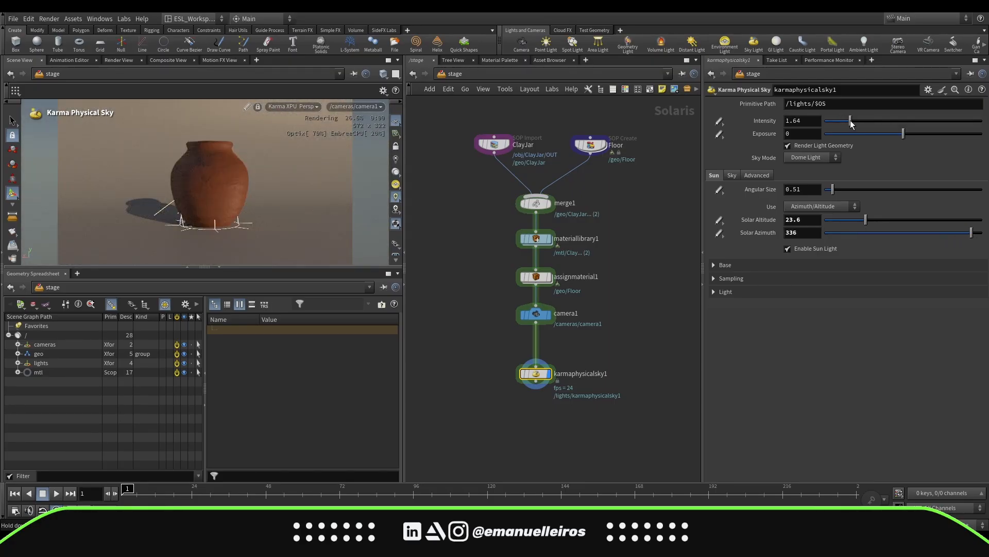
pyautogui.moveTo(841, 121); pyautogui.dragTo(843, 121)
pyautogui.moveTo(904, 135); pyautogui.dragTo(901, 132)
pyautogui.keyDown('ctrl'); pyautogui.middleClick(813, 135); pyautogui.keyUp('ctrl')
pyautogui.moveTo(865, 219); pyautogui.dragTo(876, 216)
pyautogui.moveTo(971, 233); pyautogui.dragTo(970, 233)
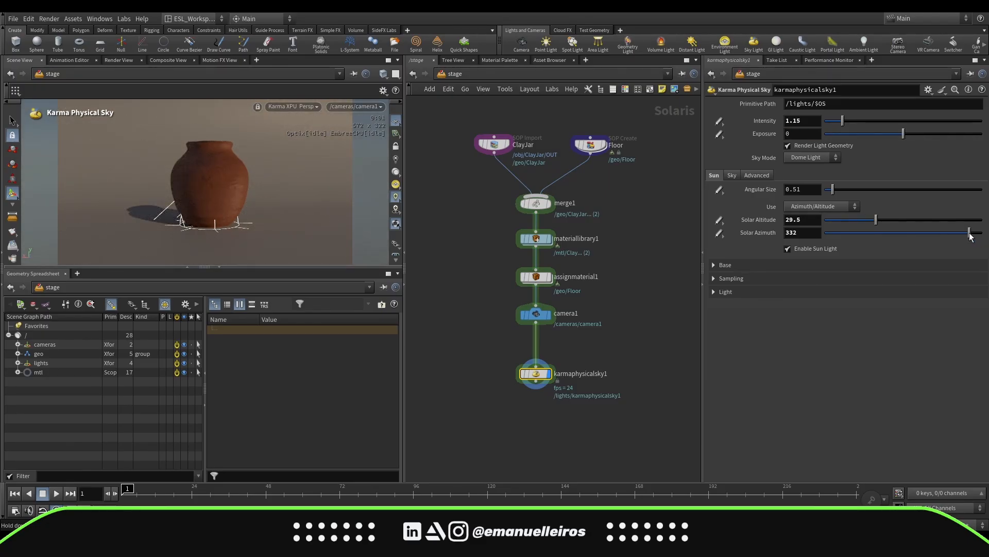
pyautogui.moveTo(845, 122); pyautogui.dragTo(850, 121)
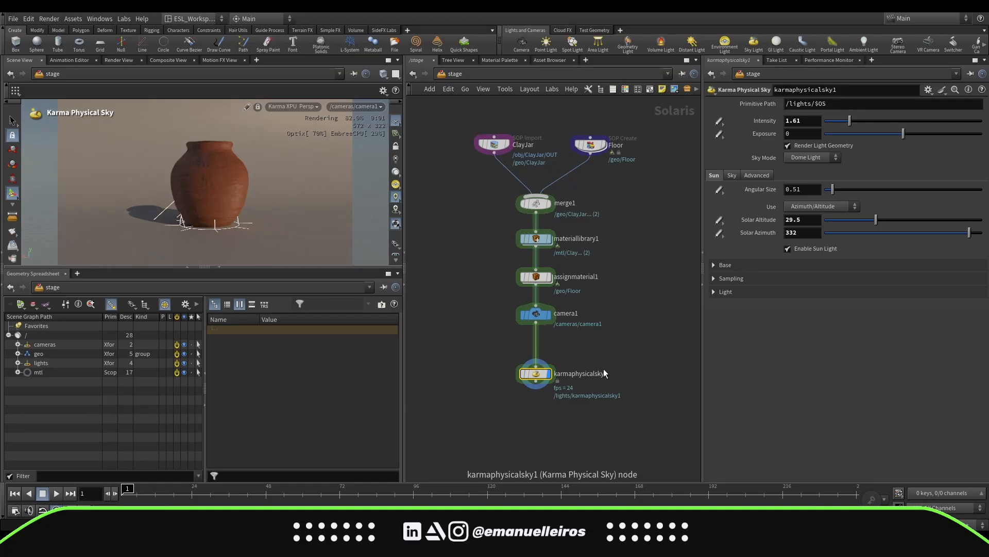
# Add an Area Light node below karmaphysicalsky1 and bypass the Karma Physical Sky node
pyautogui.moveTo(604, 369); pyautogui.dragTo(598, 315, button='middle')
pyautogui.moveTo(531, 321); pyautogui.dragTo(531, 298)
pyautogui.moveTo(534, 343); pyautogui.dragTo(559, 320, button='middle')
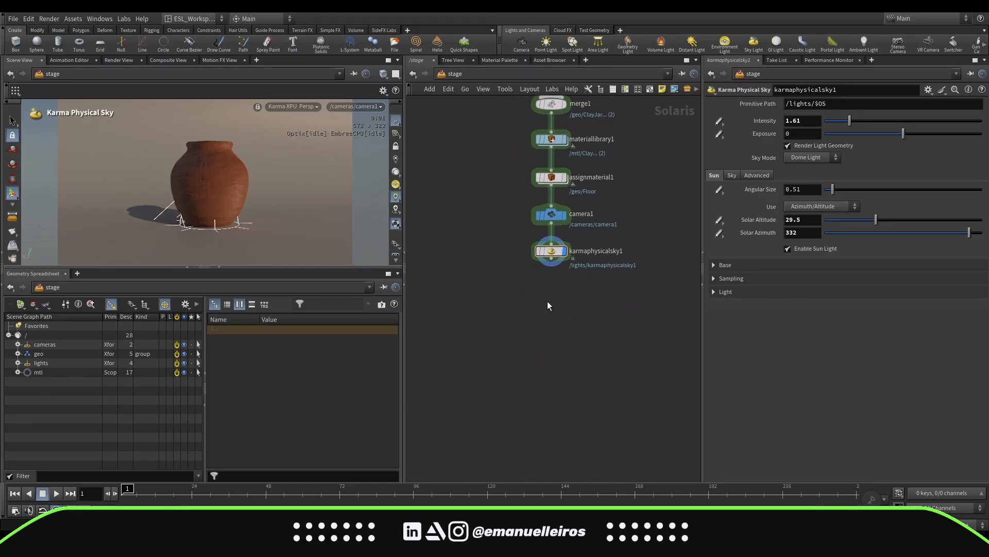
pyautogui.click(598, 45)
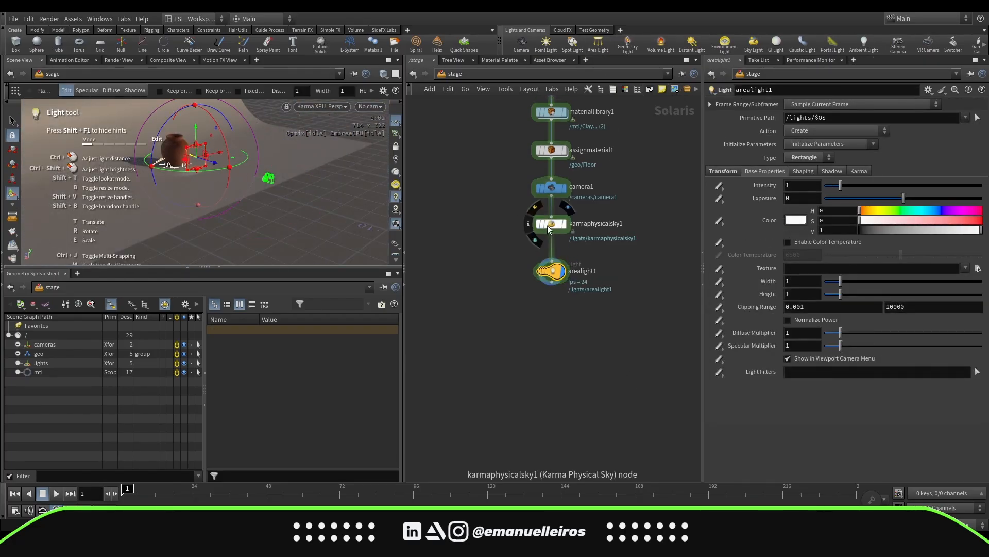
pyautogui.click(536, 211)
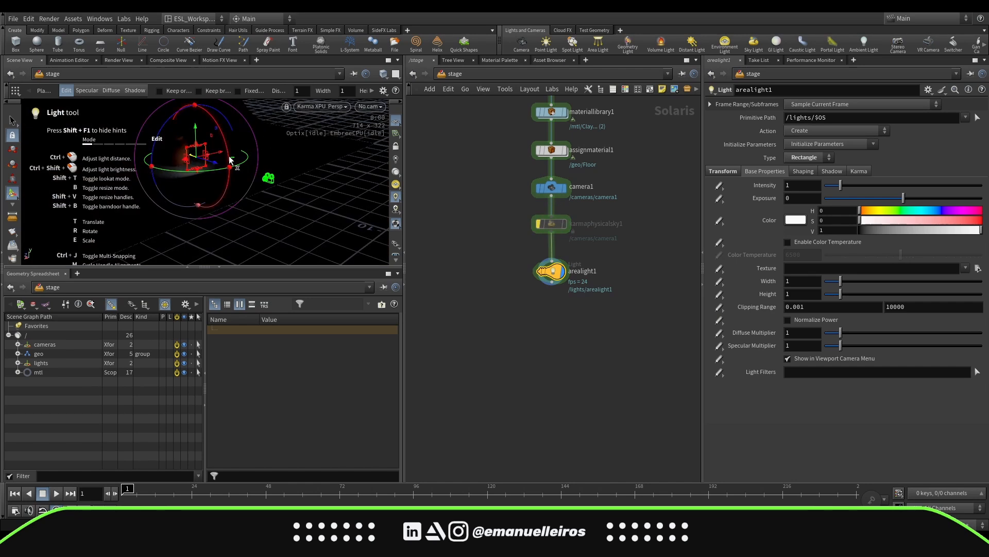
pyautogui.press('Escape')
# Resize the area light with its handles to about 1.87 by 1.92, then look through camera1 again
pyautogui.moveTo(287, 200); pyautogui.dragTo(379, 269)
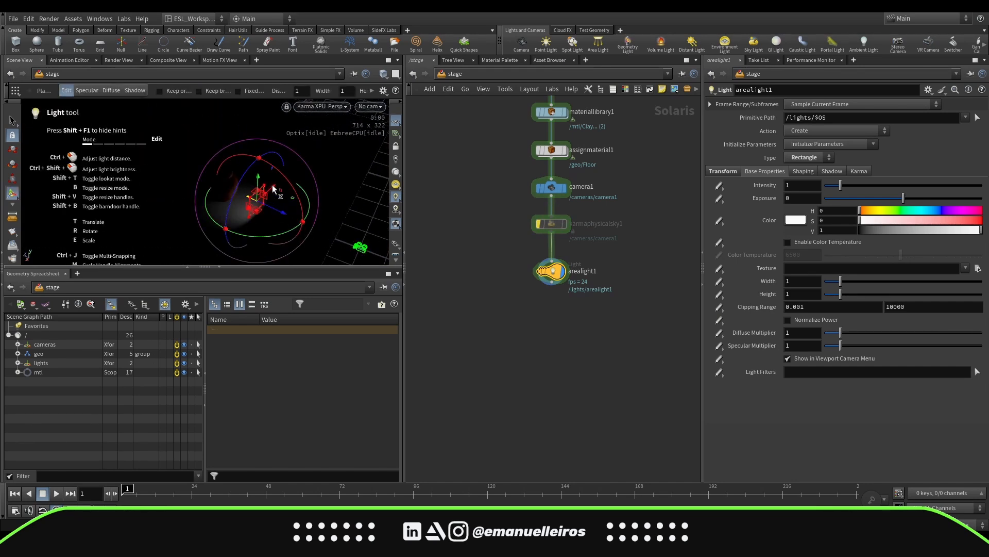
pyautogui.moveTo(272, 185); pyautogui.dragTo(220, 260)
pyautogui.keyDown('alt'); pyautogui.moveTo(265, 229); pyautogui.dragTo(296, 220, button='middle'); pyautogui.keyUp('alt')
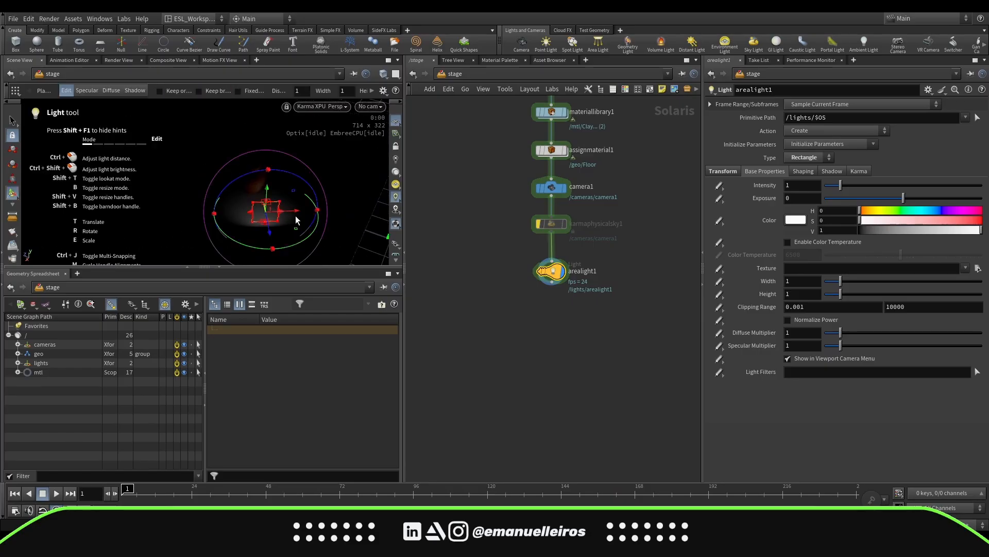
pyautogui.moveTo(290, 211); pyautogui.dragTo(259, 158)
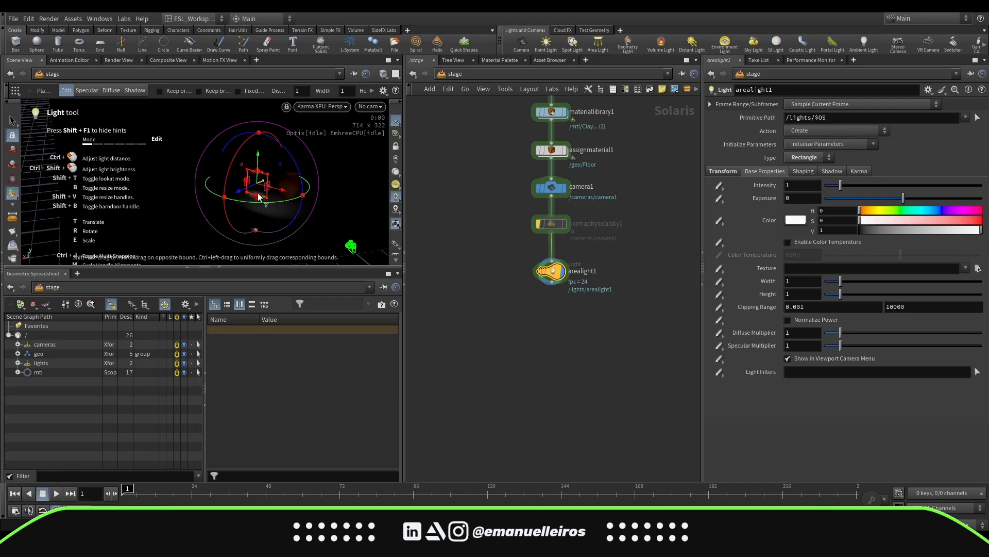
pyautogui.moveTo(257, 198); pyautogui.dragTo(284, 192)
pyautogui.click(369, 106)
pyautogui.click(397, 115)
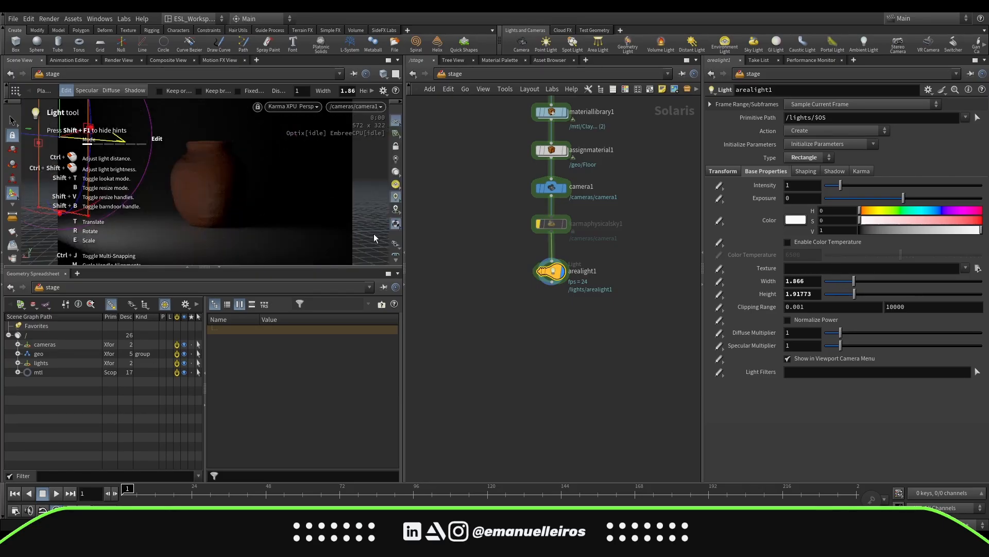
# Enlarge the scene view, split it into two side-by-side views and set the left one to a perspective viewport
pyautogui.click(218, 267)
pyautogui.moveTo(703, 300); pyautogui.dragTo(729, 312)
pyautogui.moveTo(405, 381); pyautogui.dragTo(513, 392)
pyautogui.click(506, 77)
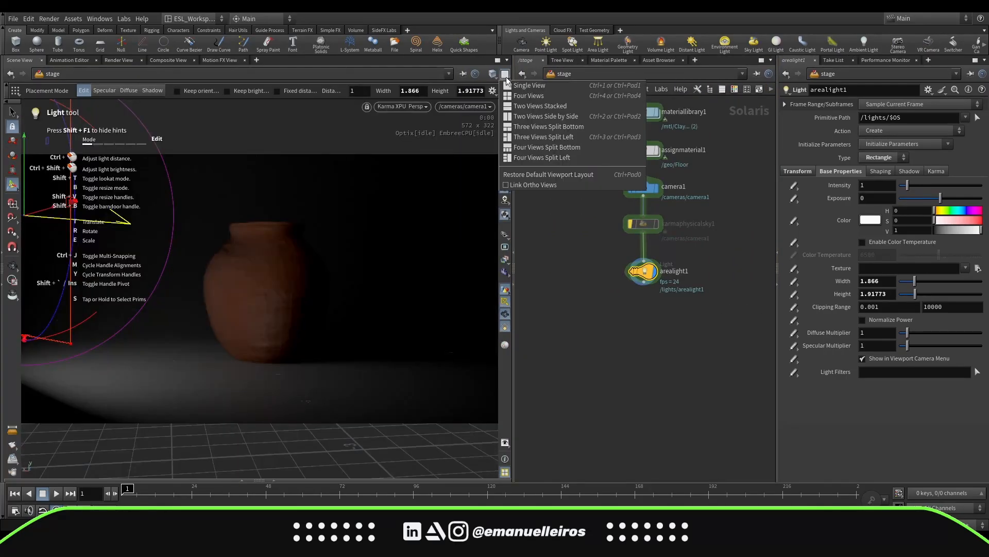
pyautogui.click(541, 116)
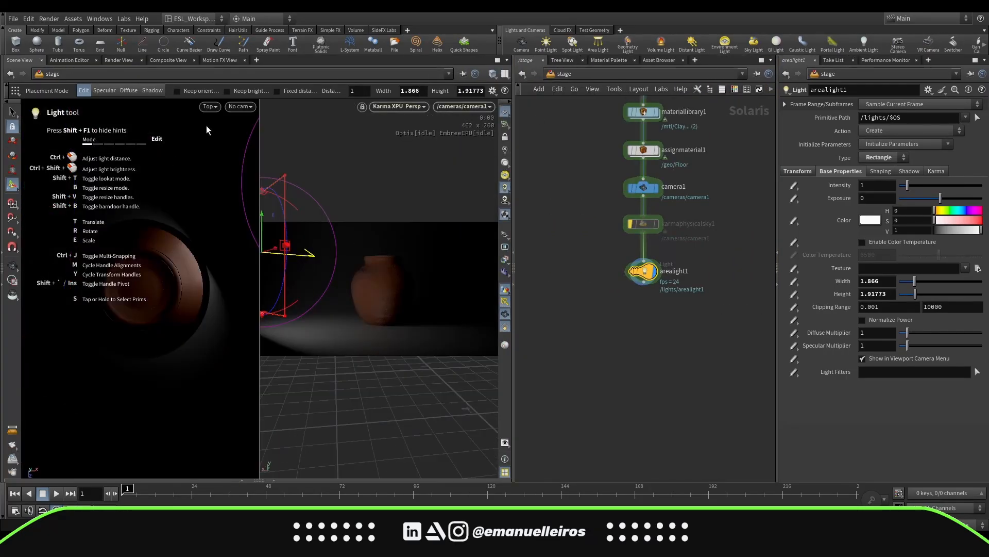
pyautogui.click(209, 107)
pyautogui.click(333, 134)
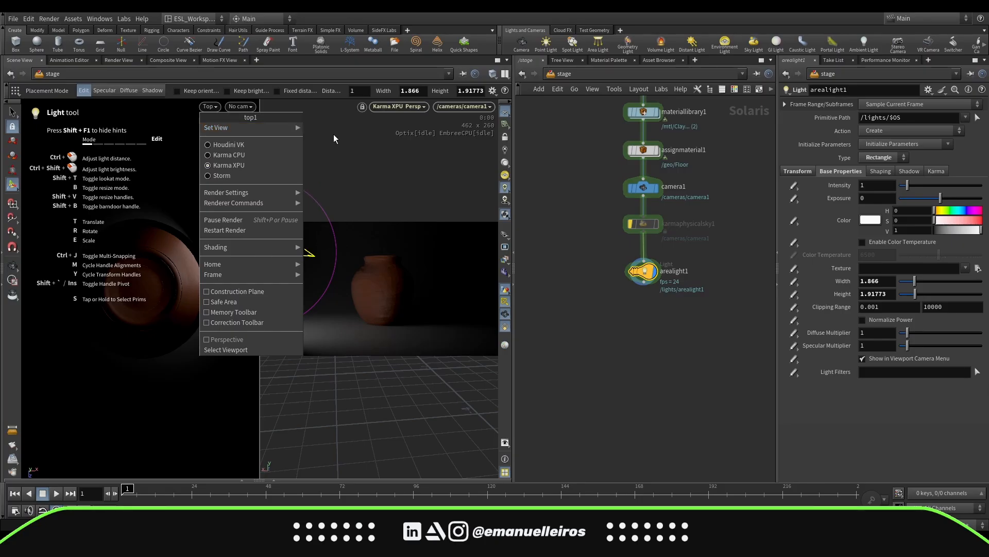
pyautogui.moveTo(274, 134)
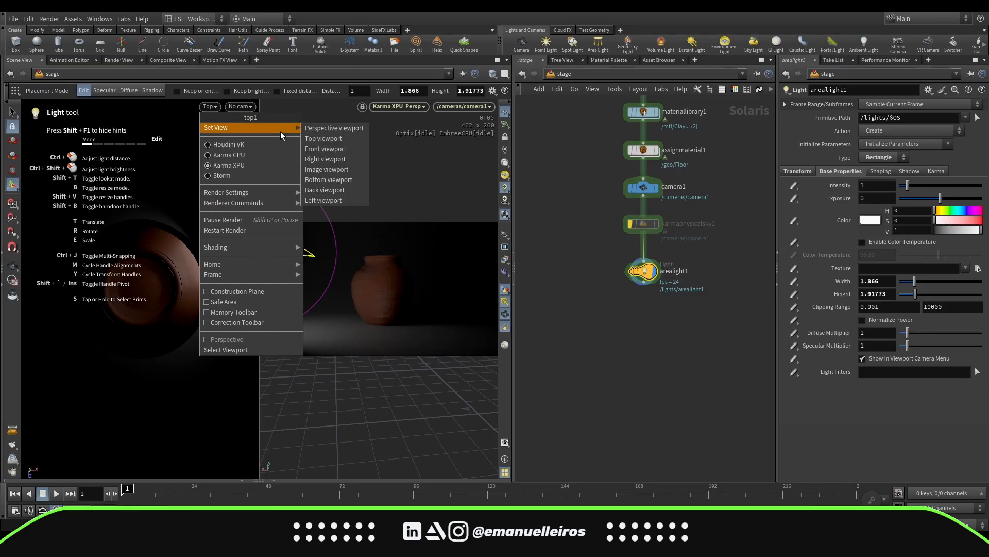
pyautogui.click(332, 129)
pyautogui.keyDown('alt'); pyautogui.moveTo(190, 334); pyautogui.dragTo(114, 326); pyautogui.keyUp('alt')
pyautogui.keyDown('alt'); pyautogui.scroll(8, 129, 301); pyautogui.keyUp('alt')
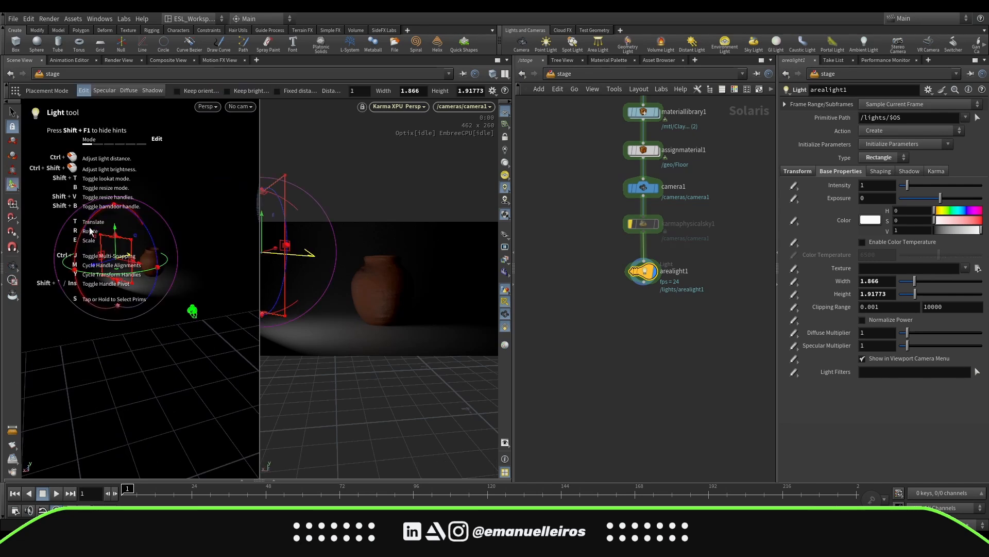
pyautogui.moveTo(85, 227); pyautogui.dragTo(54, 267)
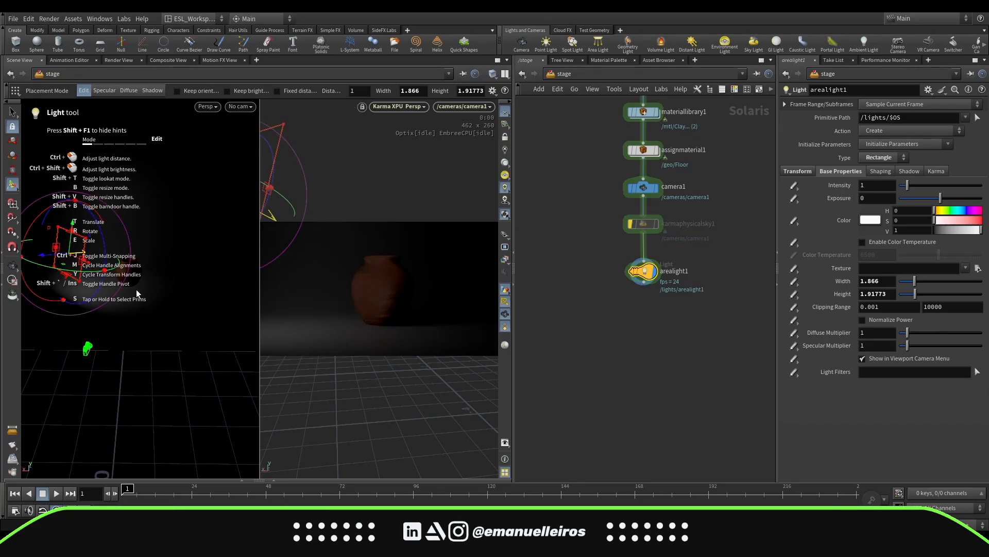
# Re-enable the Karma Physical Sky, bypass the area light, and lower the solar altitude to 15.2
pyautogui.click(641, 221)
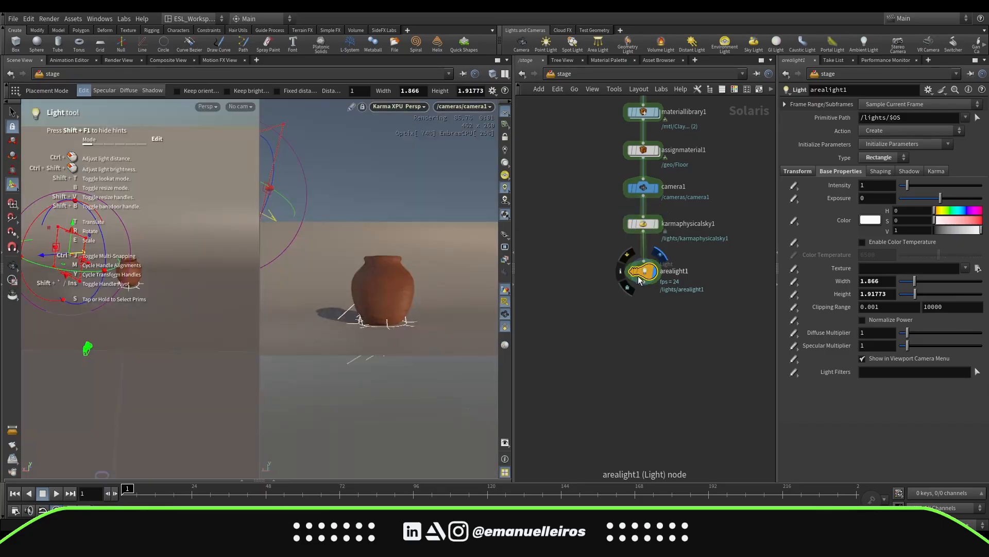
pyautogui.moveTo(694, 354); pyautogui.dragTo(677, 376, button='middle')
pyautogui.click(626, 246)
pyautogui.click(610, 279)
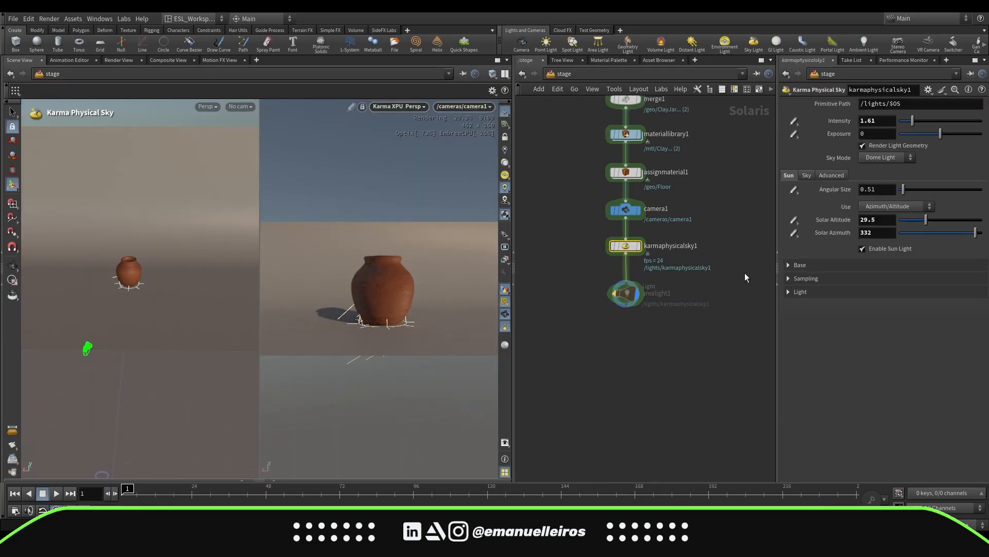
pyautogui.moveTo(927, 219); pyautogui.dragTo(911, 218)
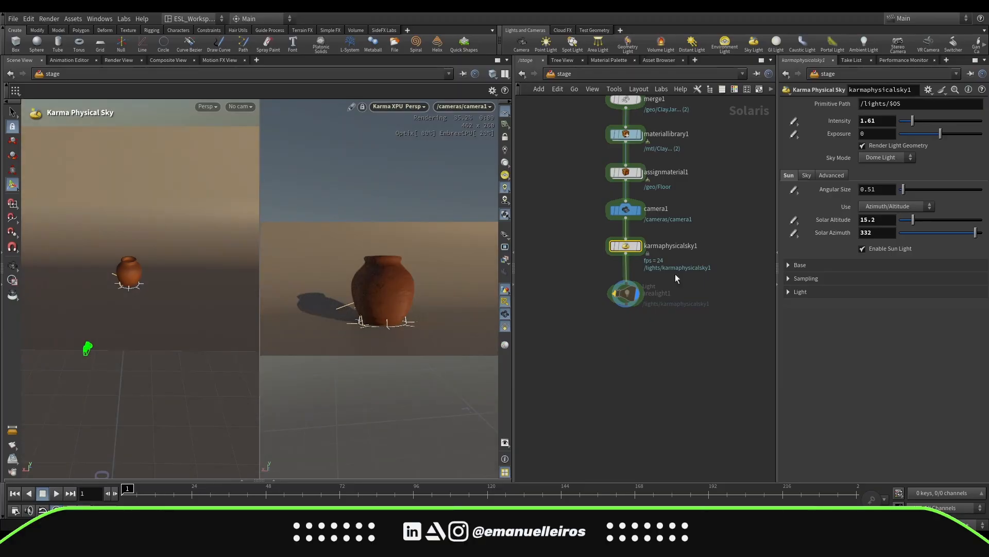
# Inside the material library, set the Floor material's base color to 0.1
pyautogui.moveTo(671, 168); pyautogui.dragTo(678, 236, button='middle')
pyautogui.click(635, 204)
pyautogui.doubleClick(635, 205)
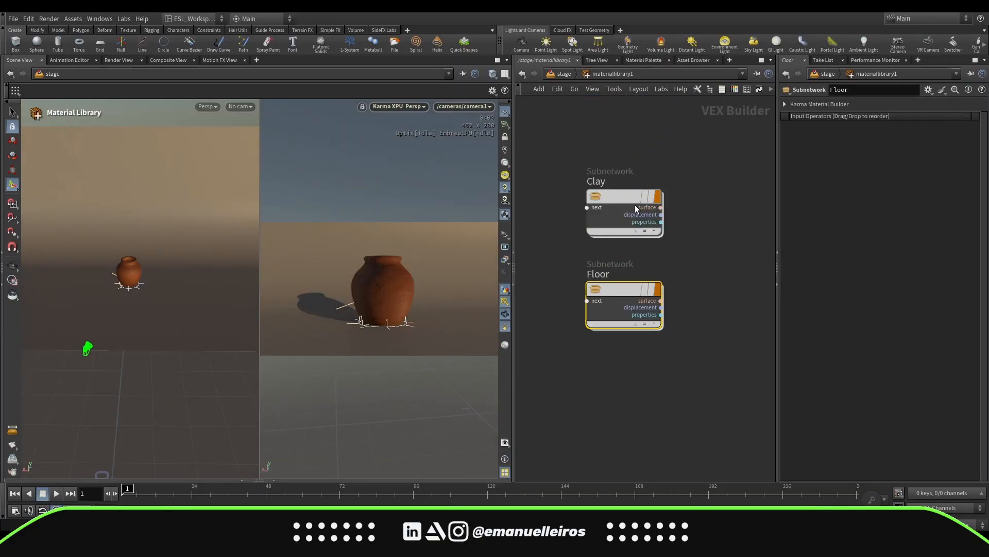
pyautogui.doubleClick(632, 289)
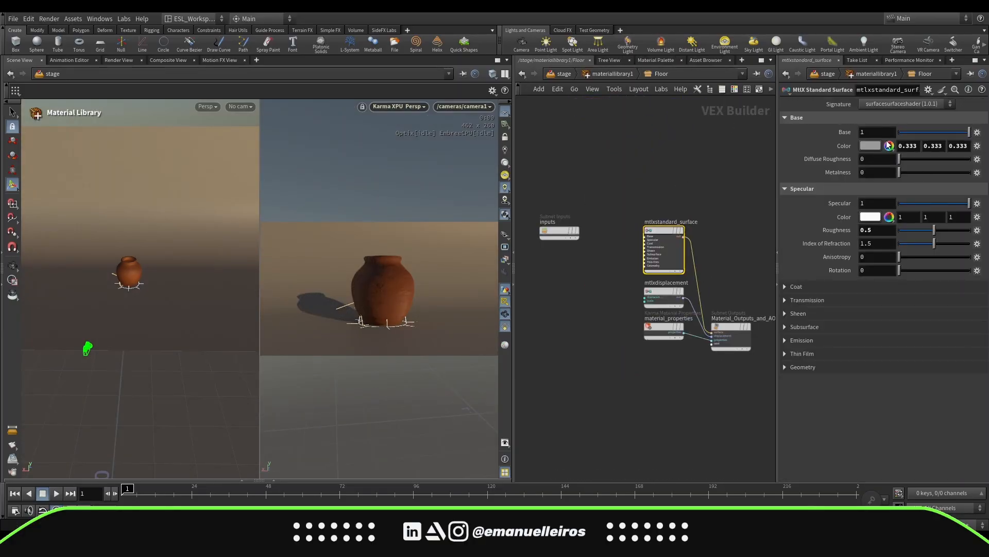
pyautogui.click(877, 146)
pyautogui.click(842, 127)
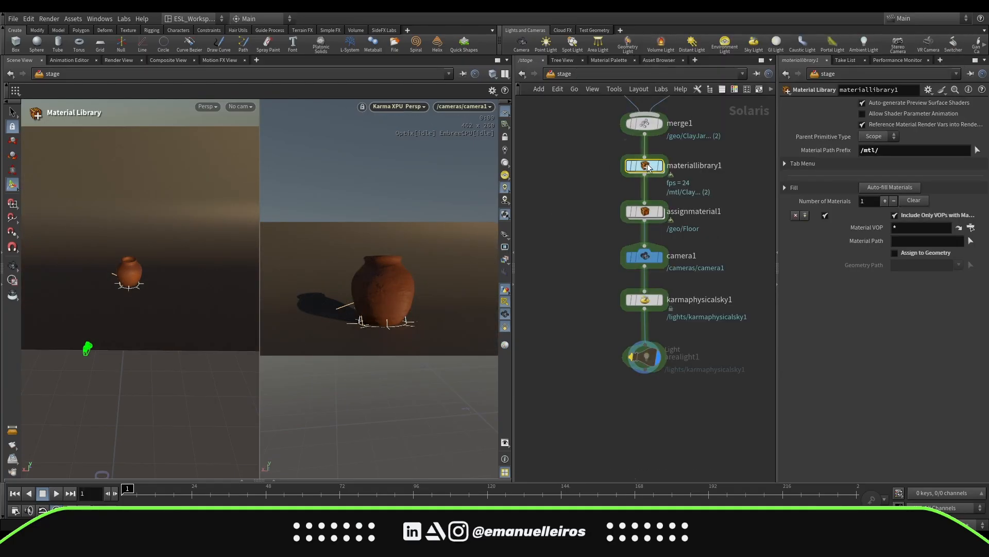
# Open the Floor material to check its base color, then return to stage level
pyautogui.doubleClick(645, 165)
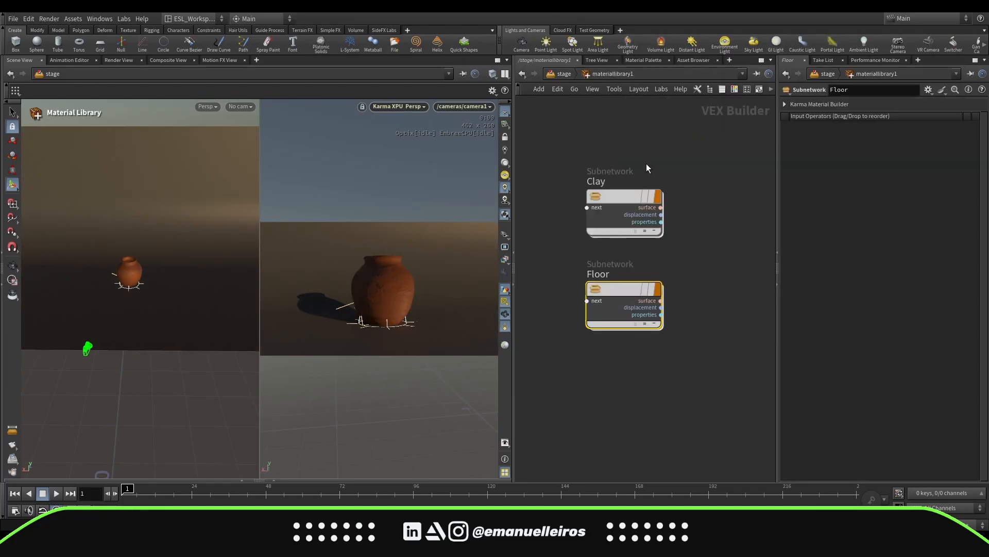
pyautogui.doubleClick(616, 298)
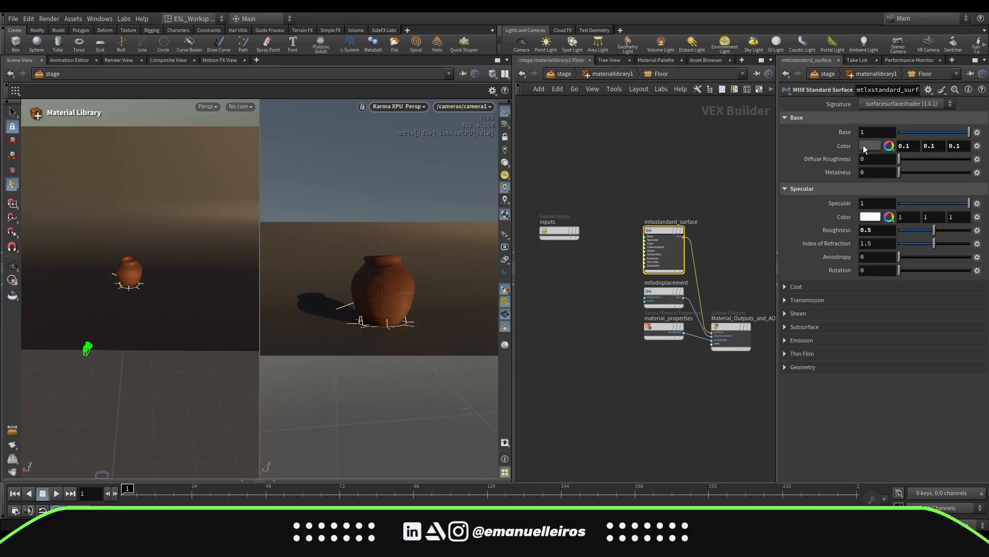
pyautogui.click(563, 75)
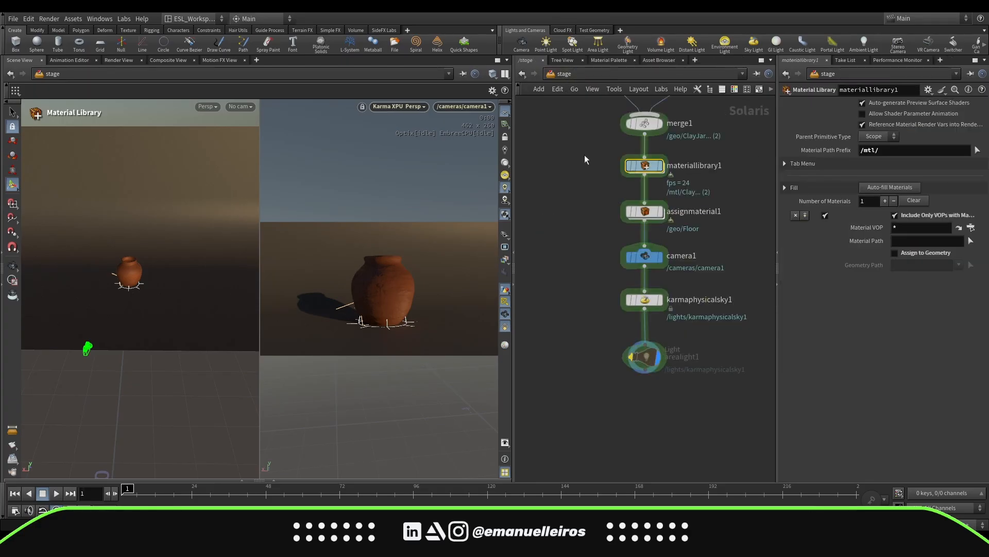
# Re-enable the area light node and select it
pyautogui.moveTo(683, 385); pyautogui.dragTo(687, 327, button='middle')
pyautogui.scroll(2, 676, 337)
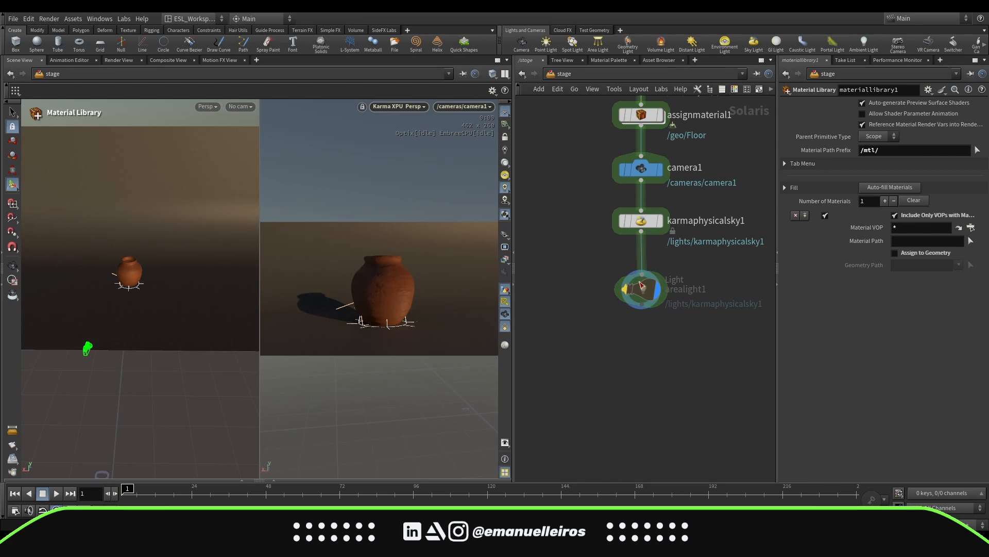
pyautogui.moveTo(631, 290)
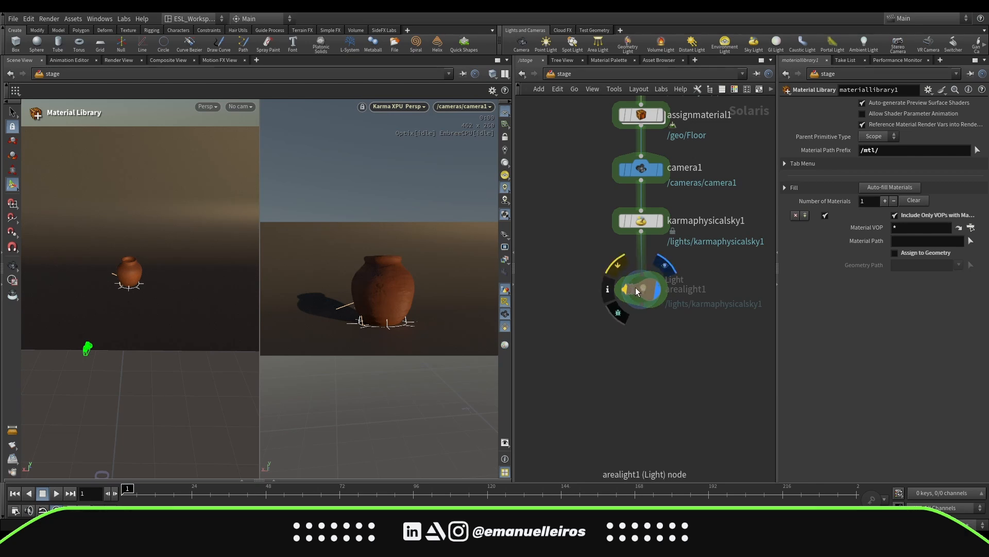
pyautogui.click(619, 263)
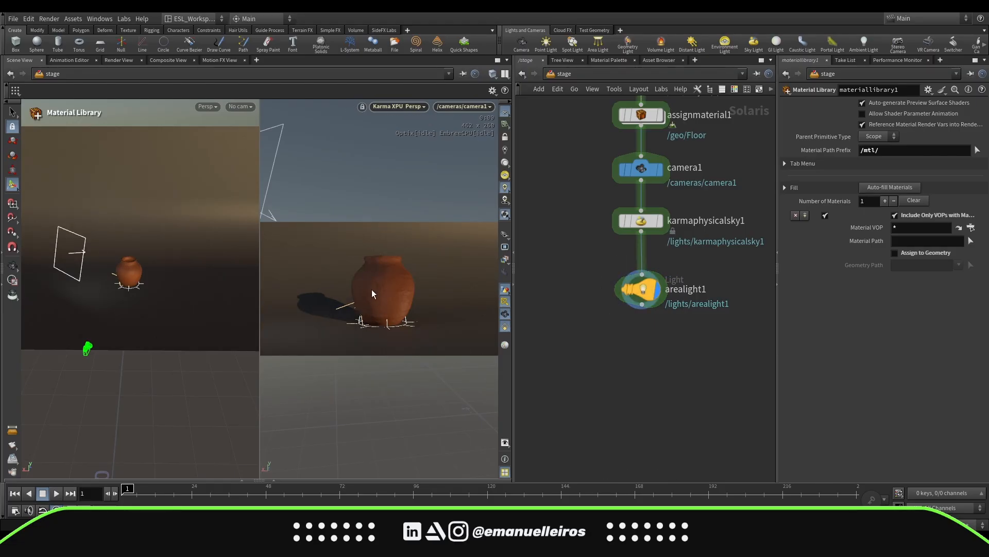
pyautogui.click(618, 264)
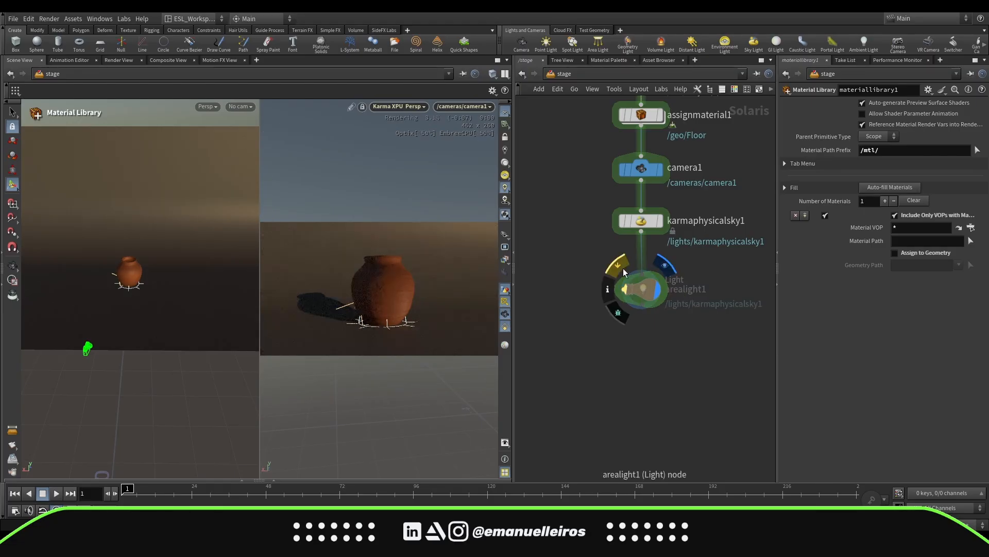
pyautogui.click(619, 264)
pyautogui.click(718, 304)
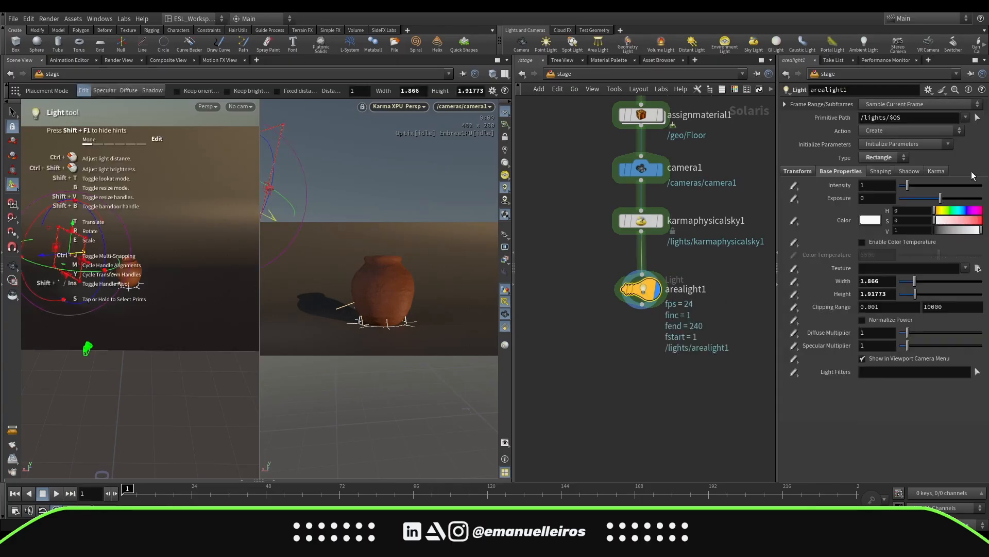
# Reset the area light's intensity and resize it with its handles to about 0.89 by 1.14
pyautogui.keyDown('ctrl'); pyautogui.middleClick(849, 184); pyautogui.keyUp('ctrl')
pyautogui.moveTo(87, 239); pyautogui.dragTo(71, 257)
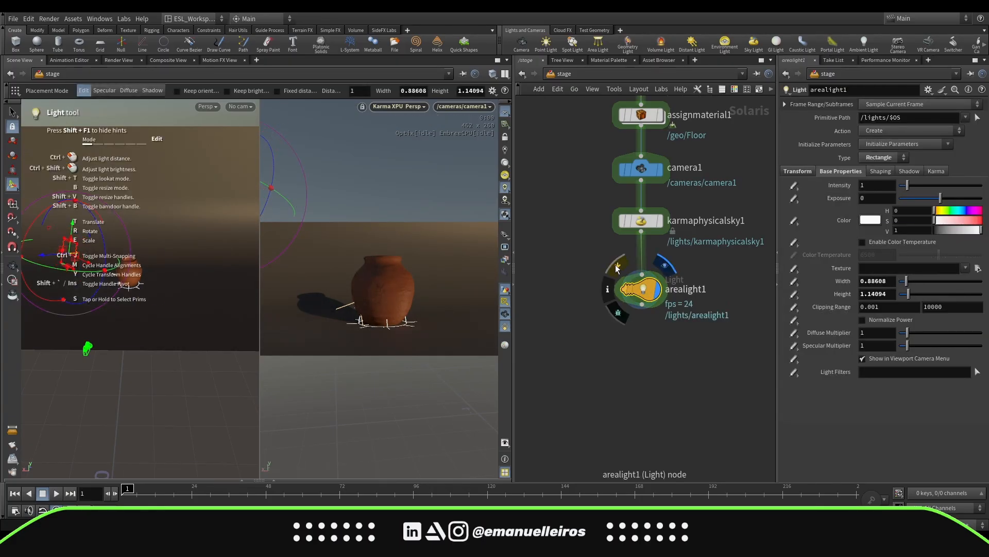
pyautogui.keyDown('alt'); pyautogui.moveTo(135, 288); pyautogui.dragTo(173, 342); pyautogui.keyUp('alt')
pyautogui.keyDown('alt'); pyautogui.moveTo(172, 343); pyautogui.dragTo(209, 328, button='middle'); pyautogui.keyUp('alt')
pyautogui.moveTo(132, 351); pyautogui.dragTo(131, 352)
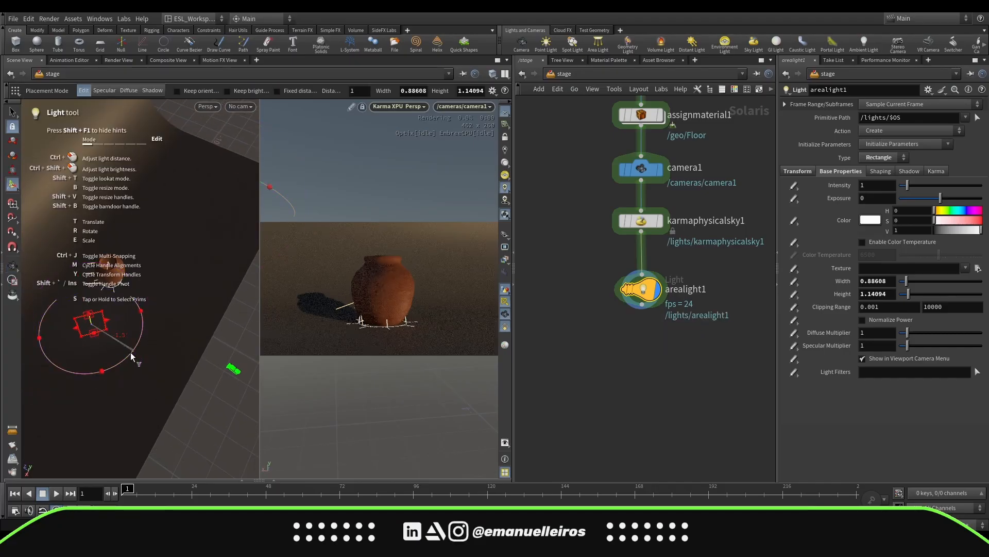
# Set the area light intensity to 1.63 and bypass the Karma Physical Sky node
pyautogui.moveTo(907, 185); pyautogui.dragTo(916, 187)
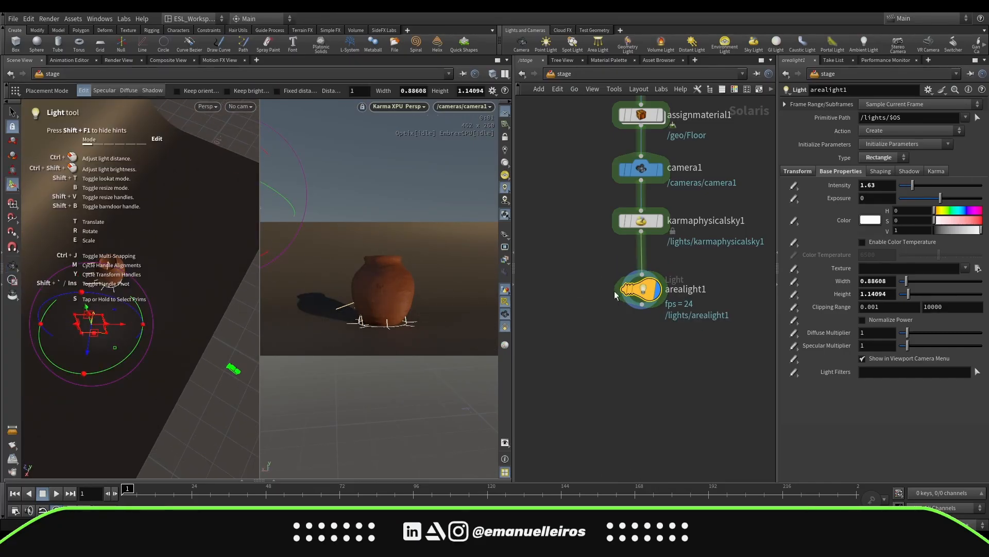
pyautogui.click(617, 219)
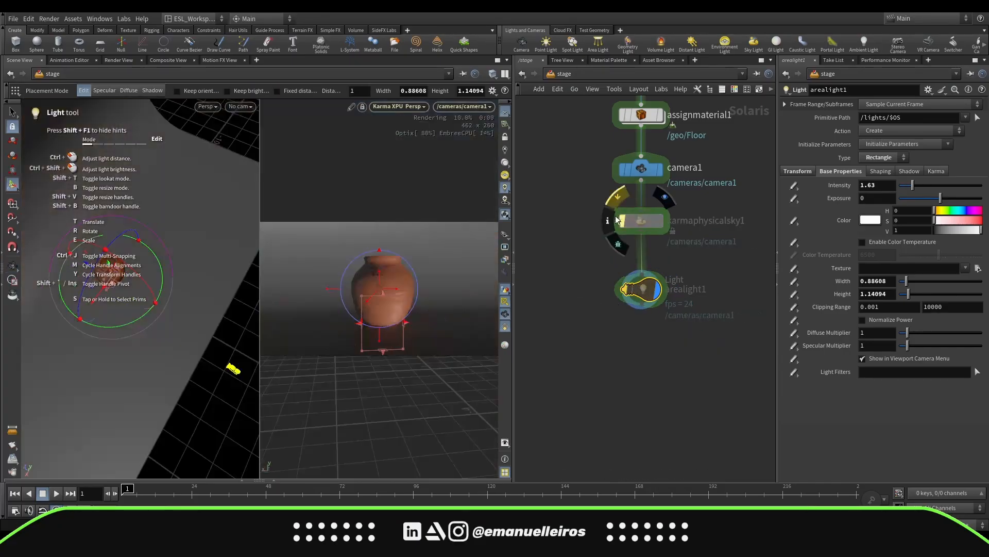
# Add a second area light to the stage and set the render viewport back to camera1
pyautogui.scroll(-3, 664, 273)
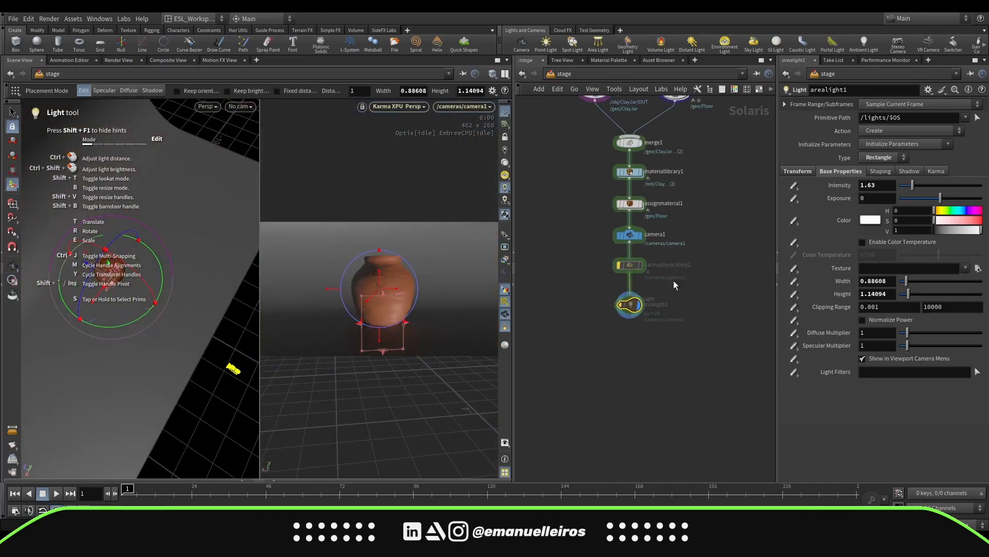
pyautogui.click(597, 44)
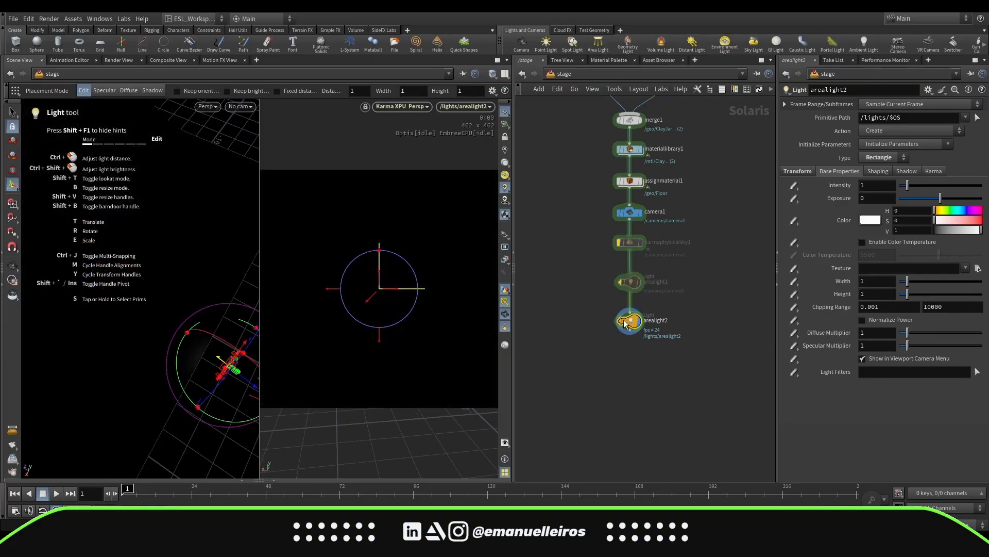
pyautogui.keyDown('alt'); pyautogui.moveTo(177, 382); pyautogui.dragTo(51, 327); pyautogui.keyUp('alt')
pyautogui.click(464, 106)
pyautogui.click(494, 122)
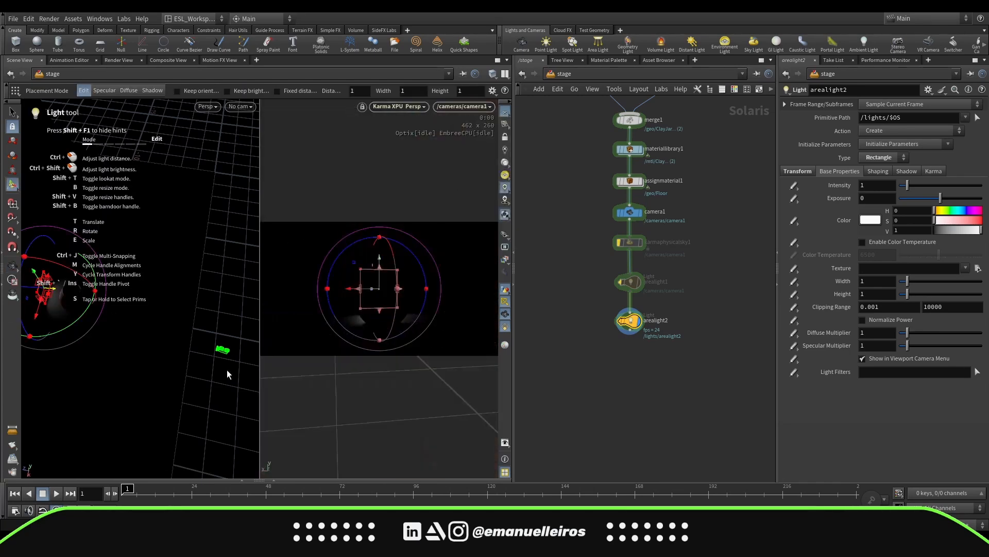
# Position and rotate the second area light around the jar, setting its intensity to about 0.94 and exposure to 1.1
pyautogui.keyDown('alt'); pyautogui.moveTo(227, 370); pyautogui.dragTo(175, 342); pyautogui.keyUp('alt')
pyautogui.moveTo(114, 301)
pyautogui.mouseDown()
pyautogui.moveTo(99, 310)
pyautogui.moveTo(130, 294)
pyautogui.moveTo(118, 301)
pyautogui.mouseUp()
pyautogui.moveTo(75, 259); pyautogui.dragTo(75, 237)
pyautogui.keyDown('alt'); pyautogui.moveTo(75, 243); pyautogui.dragTo(68, 262); pyautogui.keyUp('alt')
pyautogui.moveTo(81, 291); pyautogui.dragTo(90, 294)
pyautogui.moveTo(105, 244); pyautogui.dragTo(93, 235)
pyautogui.moveTo(99, 294); pyautogui.dragTo(103, 295)
pyautogui.moveTo(75, 269); pyautogui.dragTo(91, 235)
pyautogui.keyDown('alt'); pyautogui.moveTo(64, 304); pyautogui.dragTo(80, 264); pyautogui.keyUp('alt')
pyautogui.moveTo(941, 198); pyautogui.dragTo(908, 191)
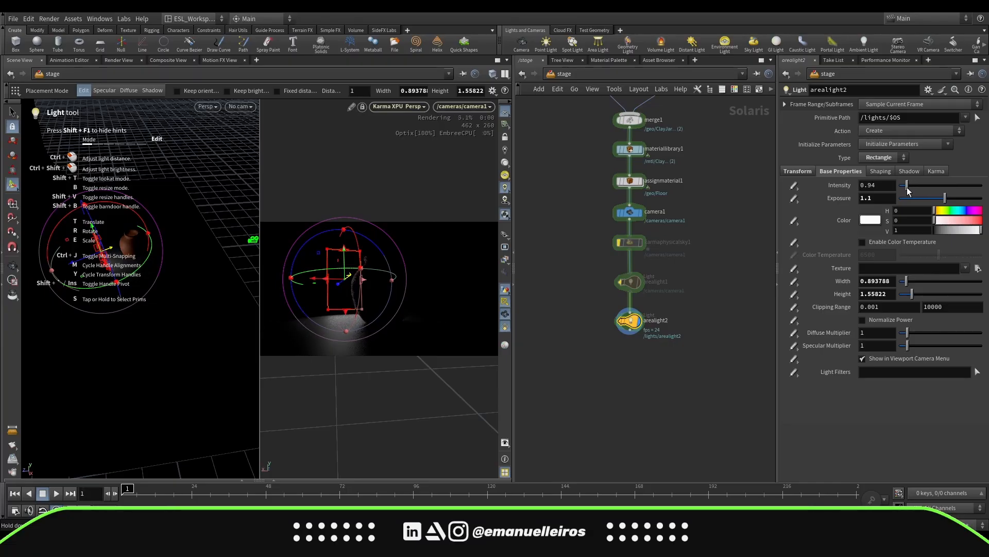
# Re-enable the Karma Physical Sky and resize the second area light to about 0.91 by 1.14
pyautogui.click(618, 242)
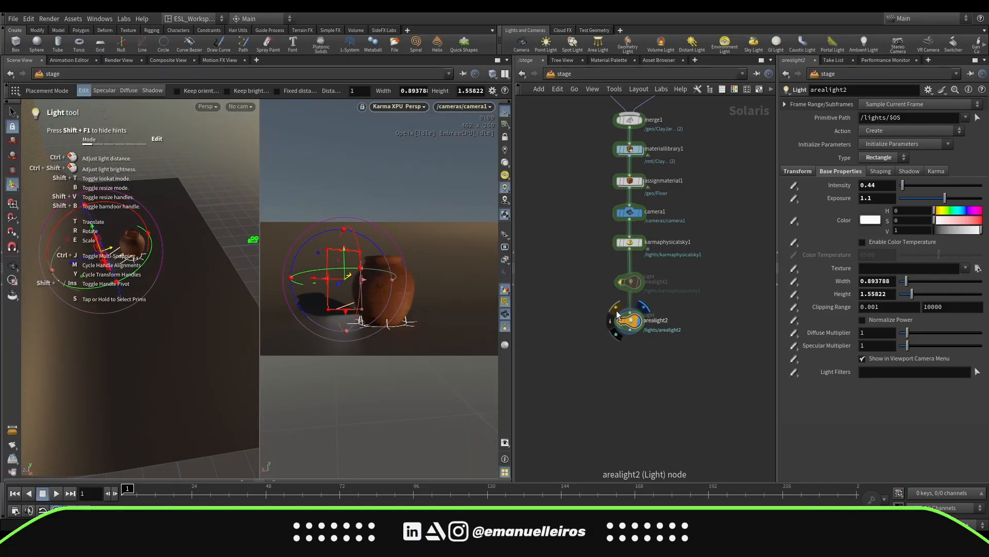
pyautogui.moveTo(330, 311); pyautogui.dragTo(323, 265)
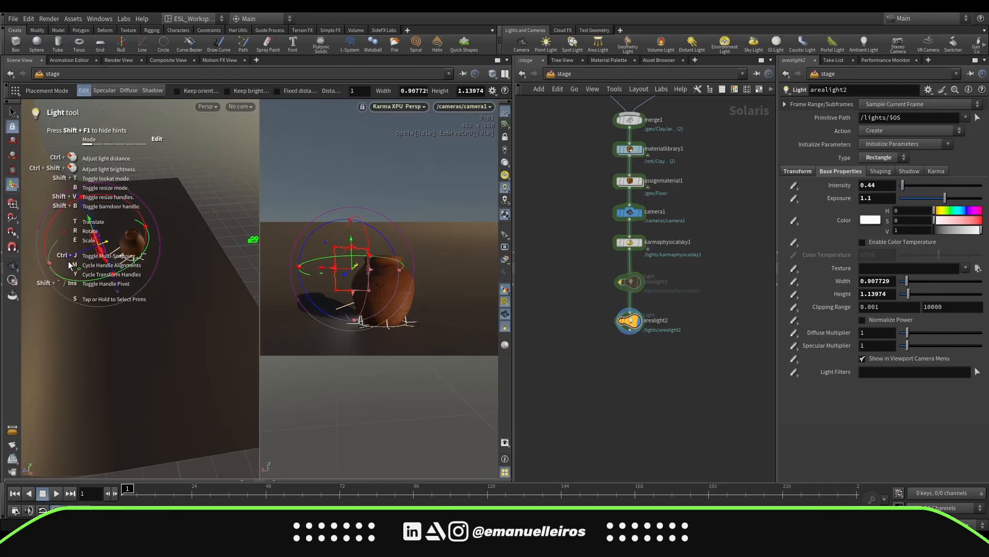
pyautogui.moveTo(74, 255); pyautogui.dragTo(79, 253)
# Bypass the Karma Physical Sky and set the second area light's intensity to about 2.19
pyautogui.click(619, 242)
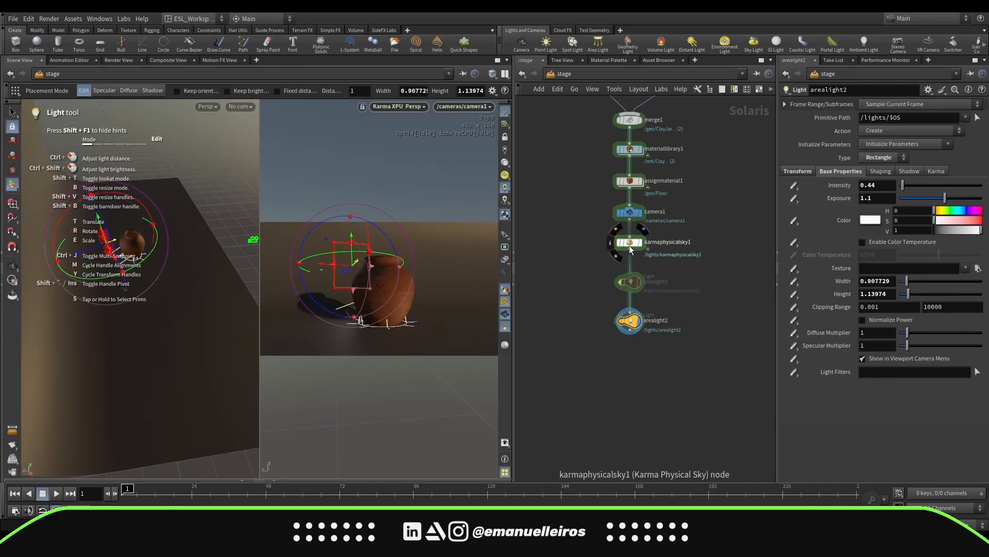
pyautogui.moveTo(903, 185); pyautogui.dragTo(918, 188)
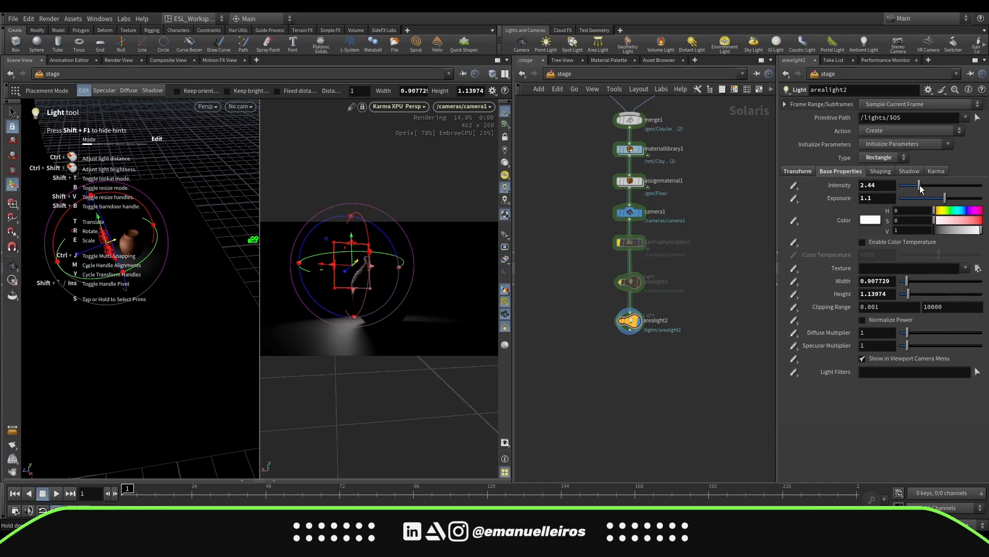
# Re-enable the Karma Physical Sky and the first area light
pyautogui.click(620, 230)
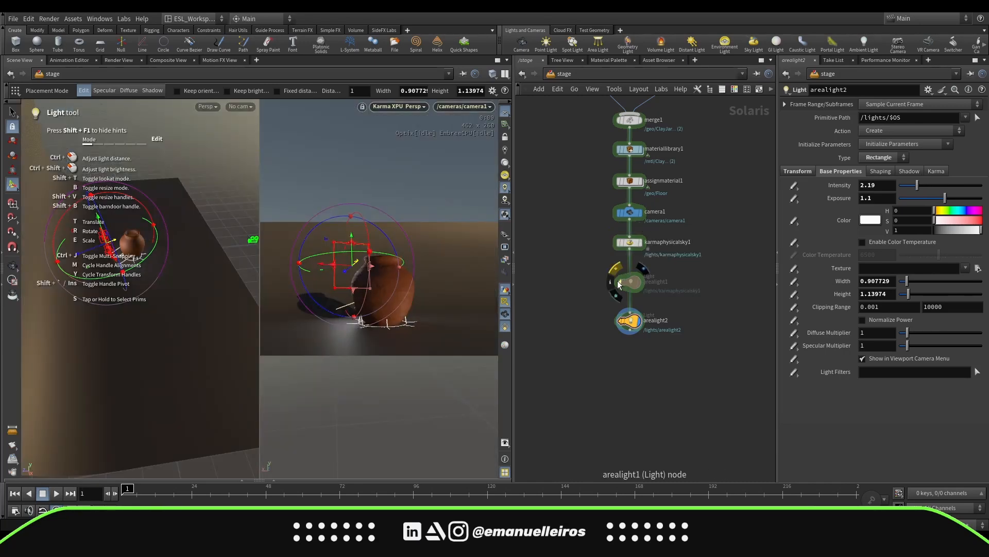
pyautogui.click(614, 261)
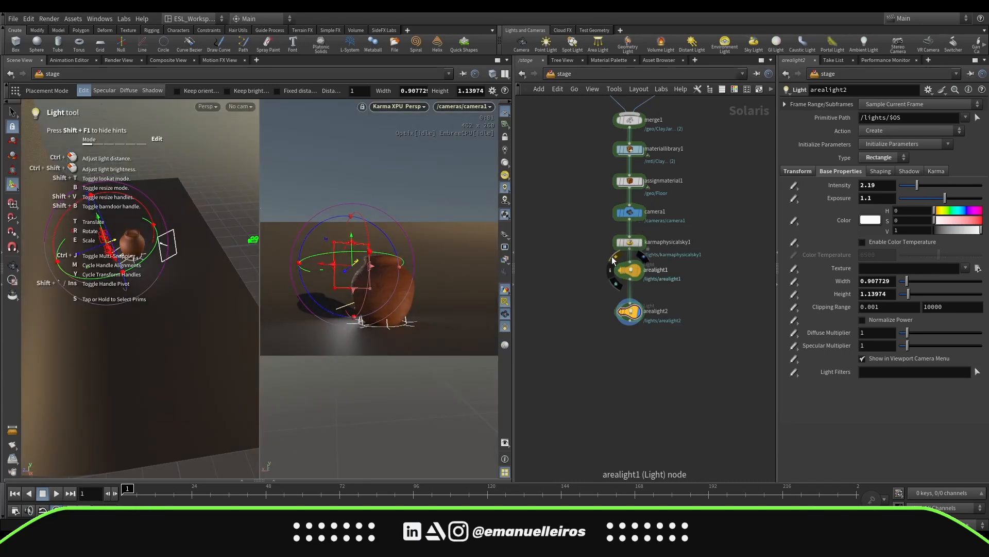
# Open the Floor material, set its base color to 0.0125 grey, and return to stage level
pyautogui.moveTo(644, 346); pyautogui.dragTo(650, 400, button='middle')
pyautogui.click(622, 351)
pyautogui.click(622, 351)
pyautogui.moveTo(689, 259); pyautogui.dragTo(685, 282, button='middle')
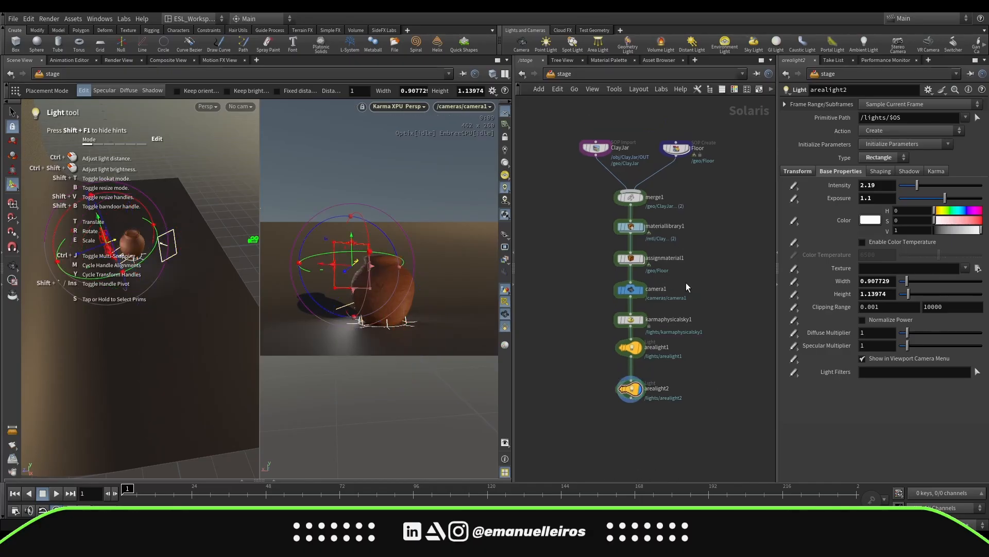
pyautogui.doubleClick(632, 227)
pyautogui.doubleClick(632, 292)
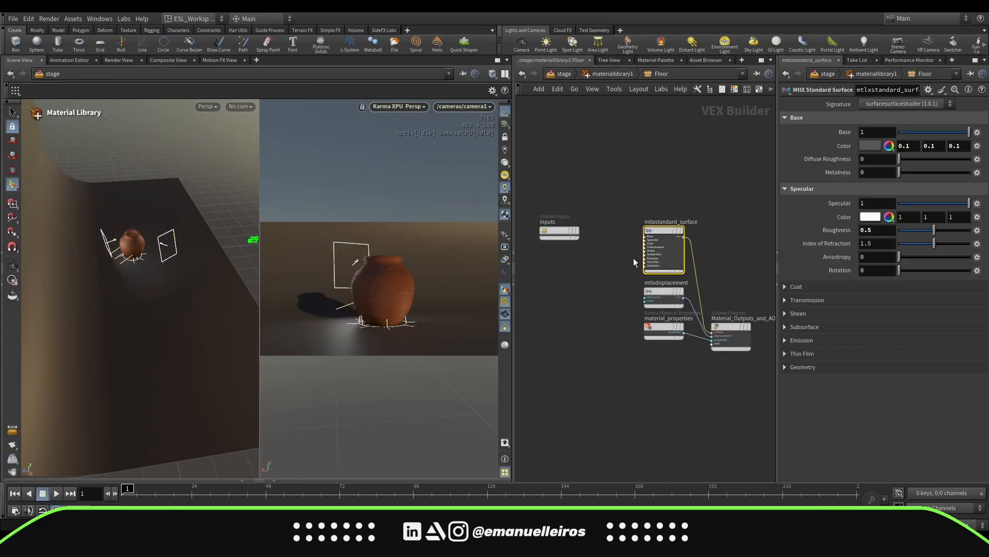
pyautogui.click(877, 146)
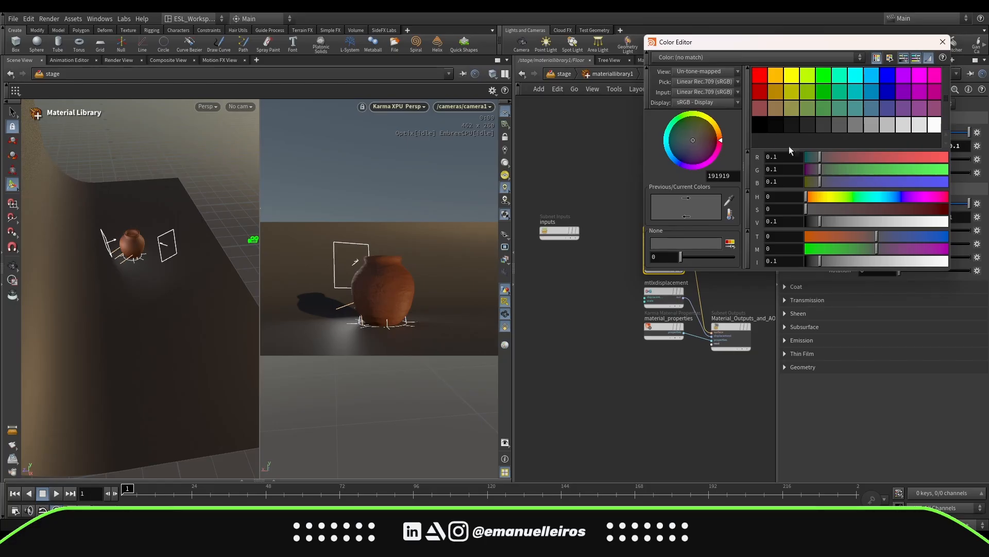
pyautogui.click(772, 129)
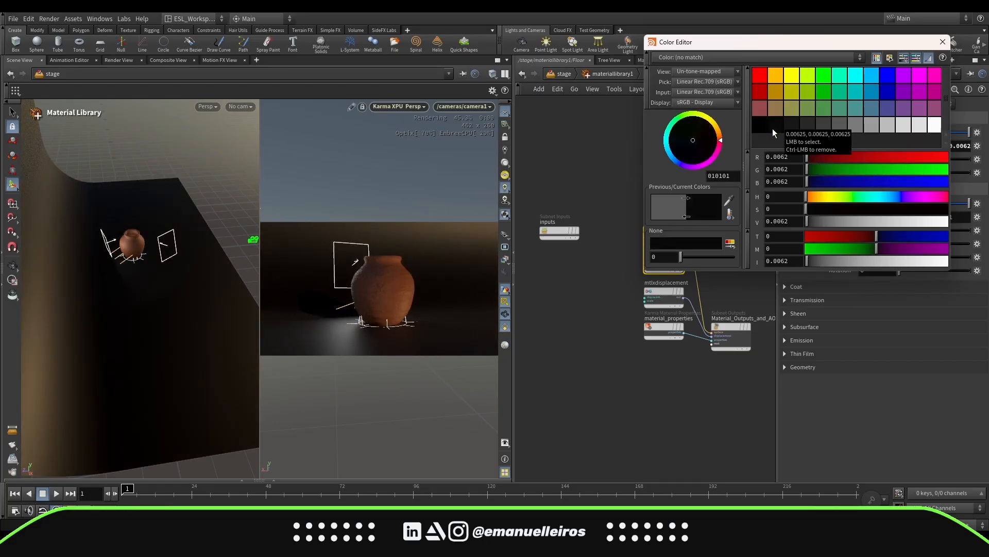
pyautogui.click(790, 130)
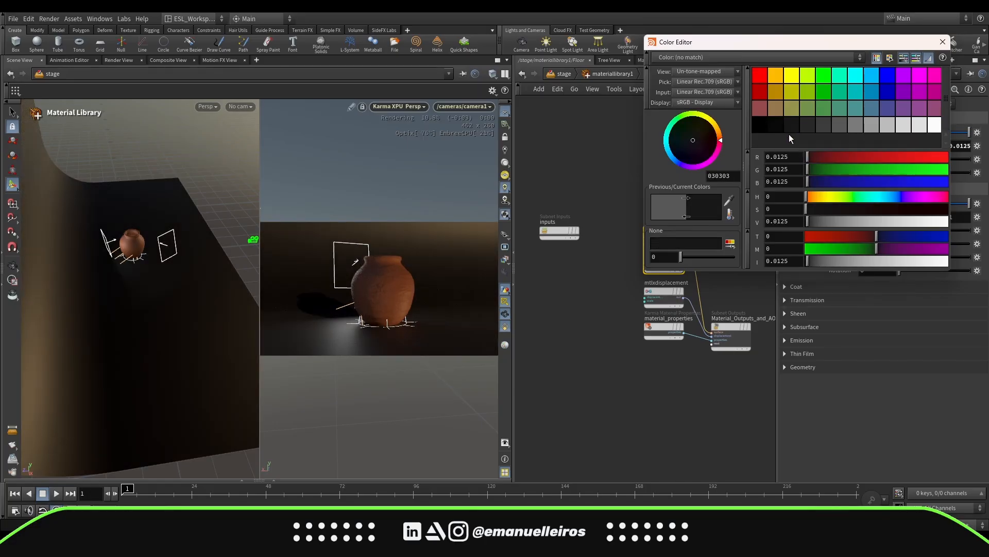
pyautogui.click(942, 42)
pyautogui.click(555, 74)
# Duplicate the second area light into a third one and move it around the jar
pyautogui.moveTo(680, 318); pyautogui.dragTo(683, 289, button='middle')
pyautogui.moveTo(628, 362)
pyautogui.mouseDown()
pyautogui.moveTo(629, 351)
pyautogui.moveTo(641, 394)
pyautogui.moveTo(640, 377)
pyautogui.mouseUp()
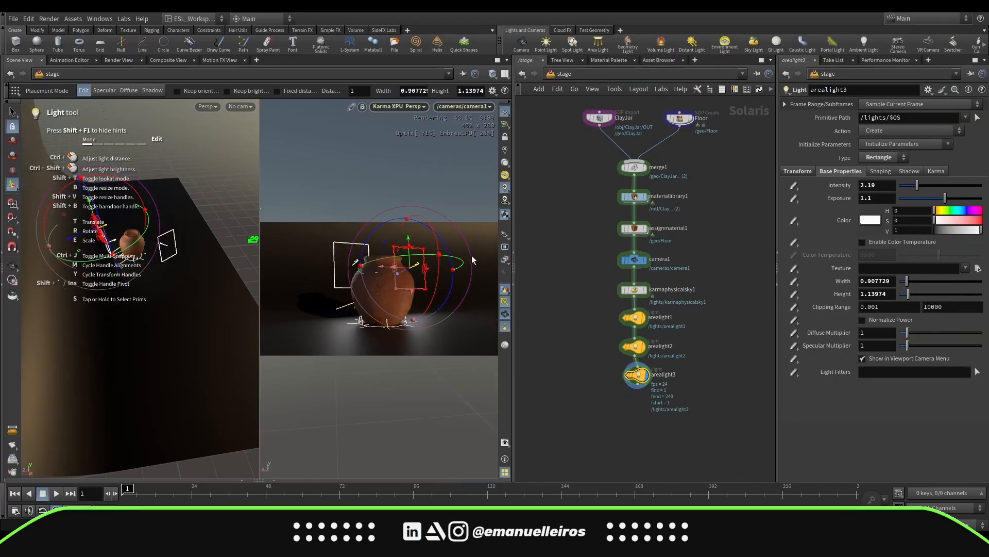
pyautogui.press('Escape')
pyautogui.keyDown('alt'); pyautogui.moveTo(45, 286); pyautogui.dragTo(85, 345); pyautogui.keyUp('alt')
pyautogui.moveTo(146, 287); pyautogui.dragTo(111, 260)
# Bypass the sky and the first area light, and resize the third area light to about 0.85 by 1.20
pyautogui.click(624, 289)
pyautogui.click(625, 317)
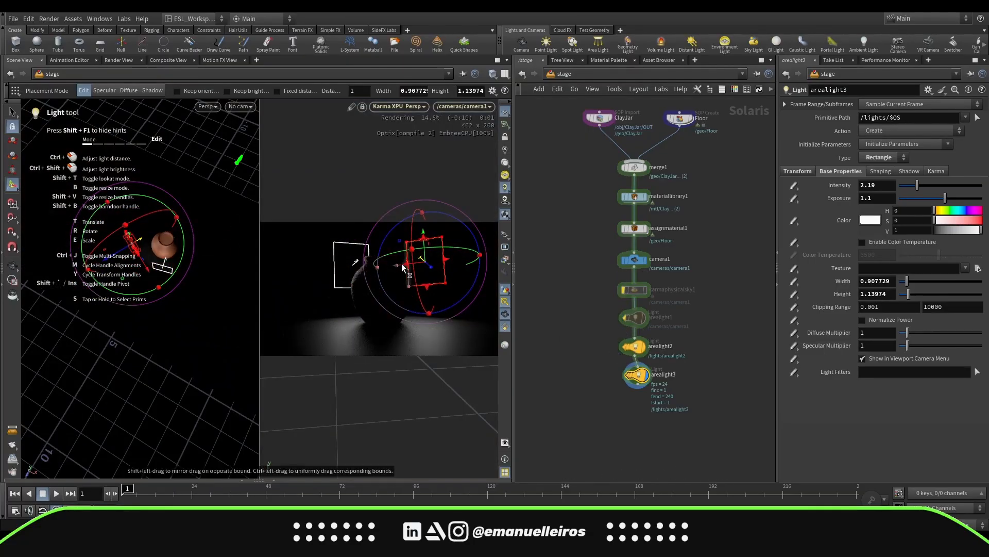
pyautogui.moveTo(401, 263); pyautogui.dragTo(384, 266)
pyautogui.keyDown('alt'); pyautogui.moveTo(57, 311); pyautogui.dragTo(175, 289); pyautogui.keyUp('alt')
# Set the third area light's intensity to 5.31 and exposure to 2.5
pyautogui.click(625, 346)
pyautogui.moveTo(917, 185); pyautogui.dragTo(943, 185)
pyautogui.moveTo(945, 198); pyautogui.dragTo(951, 199)
pyautogui.click(625, 346)
pyautogui.moveTo(638, 375); pyautogui.dragTo(634, 378)
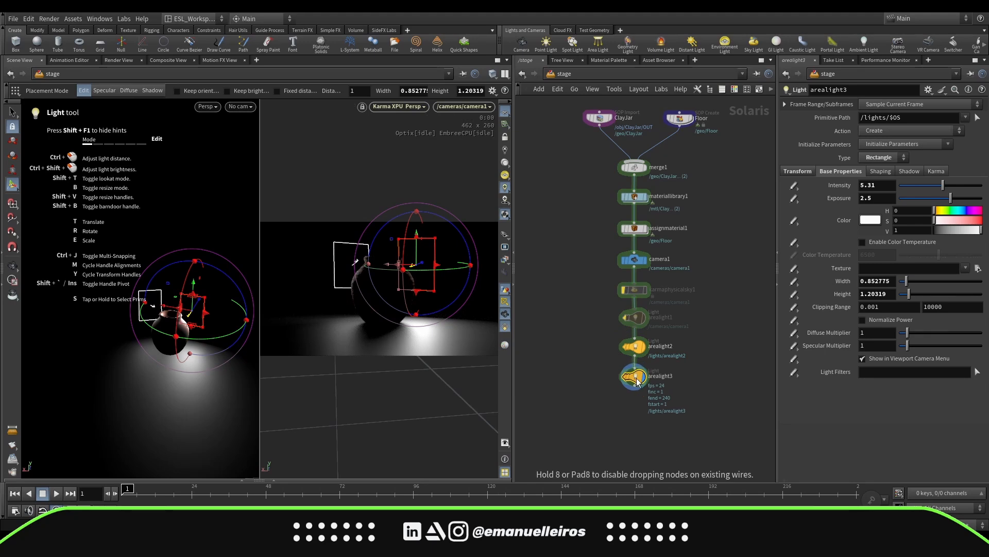
# Re-enable the first area light and the Karma Physical Sky
pyautogui.click(625, 317)
pyautogui.click(625, 290)
pyautogui.moveTo(702, 352); pyautogui.dragTo(701, 320, button='middle')
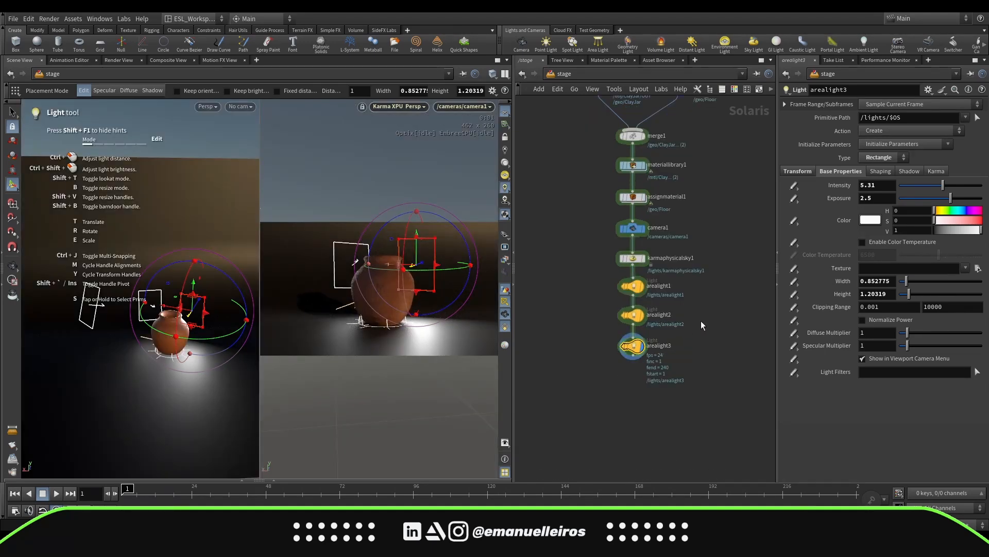
# Reposition the third area light around the jar with its handles
pyautogui.click(621, 339)
pyautogui.click(621, 339)
pyautogui.moveTo(448, 268); pyautogui.dragTo(394, 265)
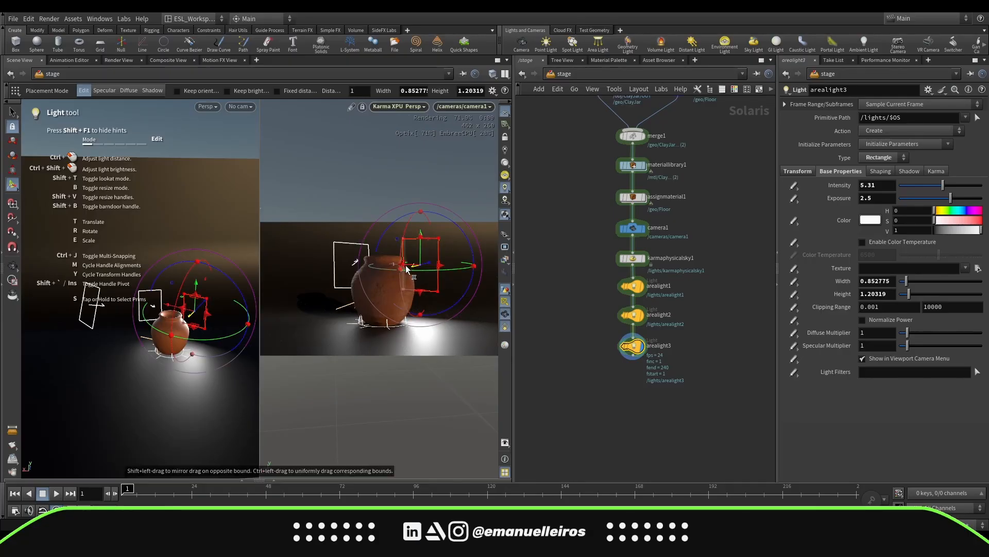
pyautogui.keyDown('alt'); pyautogui.moveTo(205, 311); pyautogui.dragTo(184, 306); pyautogui.keyUp('alt')
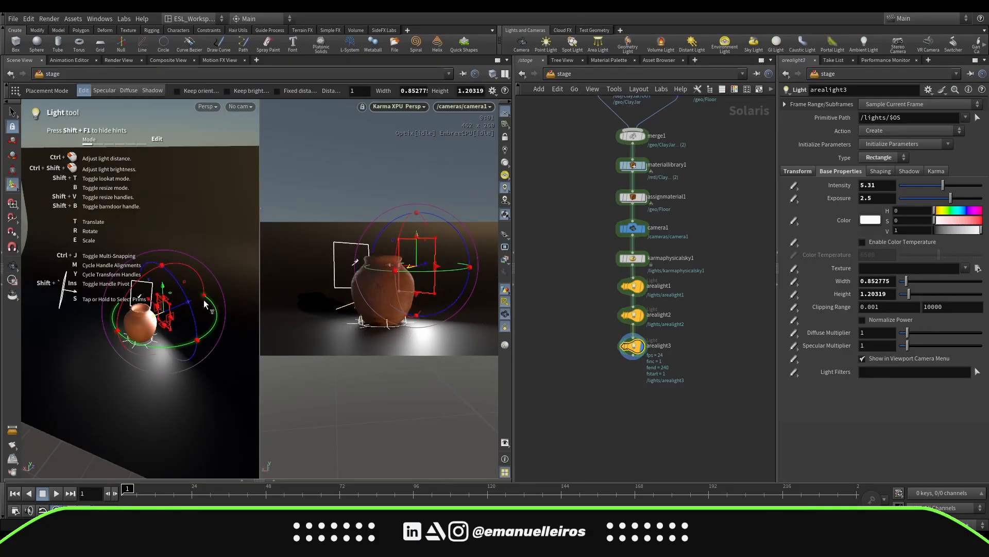
pyautogui.press('Escape')
# Rearrange the light nodes in the network
pyautogui.click(505, 303)
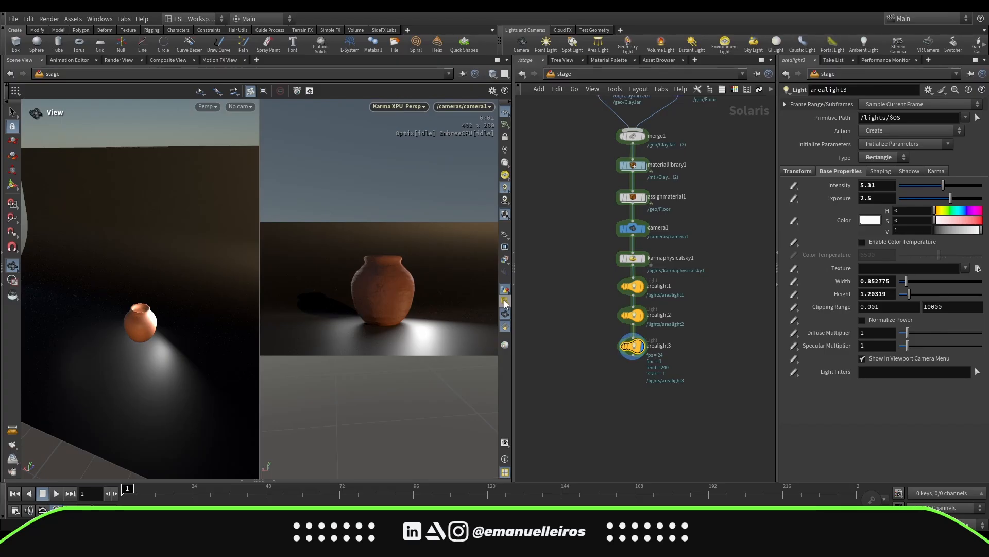
pyautogui.click(505, 302)
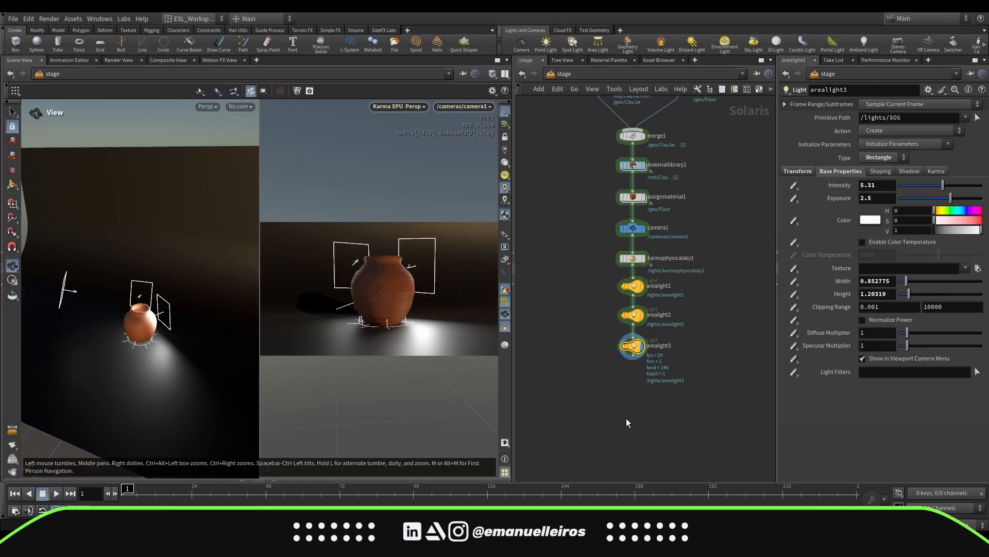
pyautogui.moveTo(639, 429); pyautogui.dragTo(629, 434, button='middle')
pyautogui.moveTo(672, 374); pyautogui.dragTo(669, 400, button='middle')
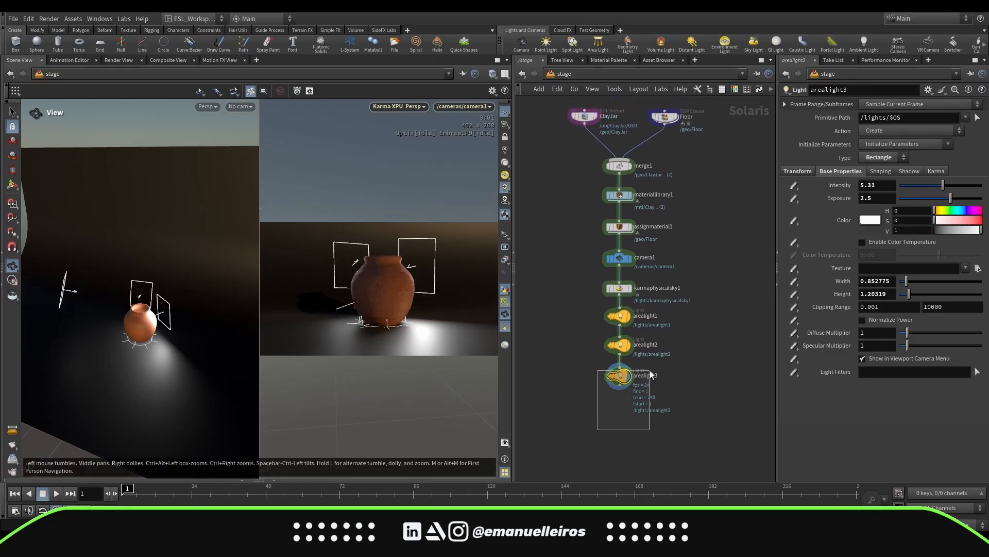
pyautogui.moveTo(650, 370); pyautogui.dragTo(681, 277)
pyautogui.moveTo(651, 334); pyautogui.dragTo(666, 344, button='middle')
pyautogui.click(608, 412)
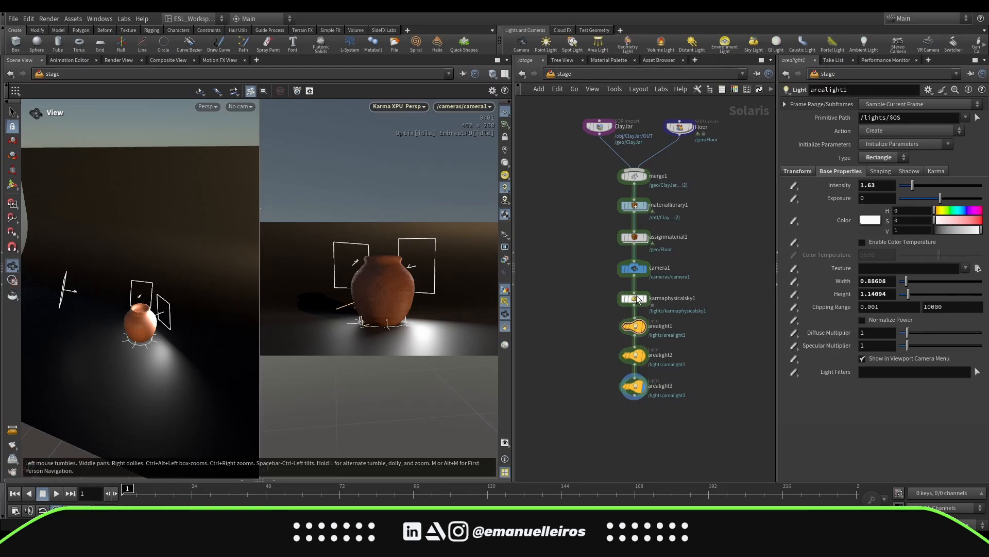
# Toggle bypass on the sky, the first area light, and the other two area lights to compare their contributions
pyautogui.click(623, 287)
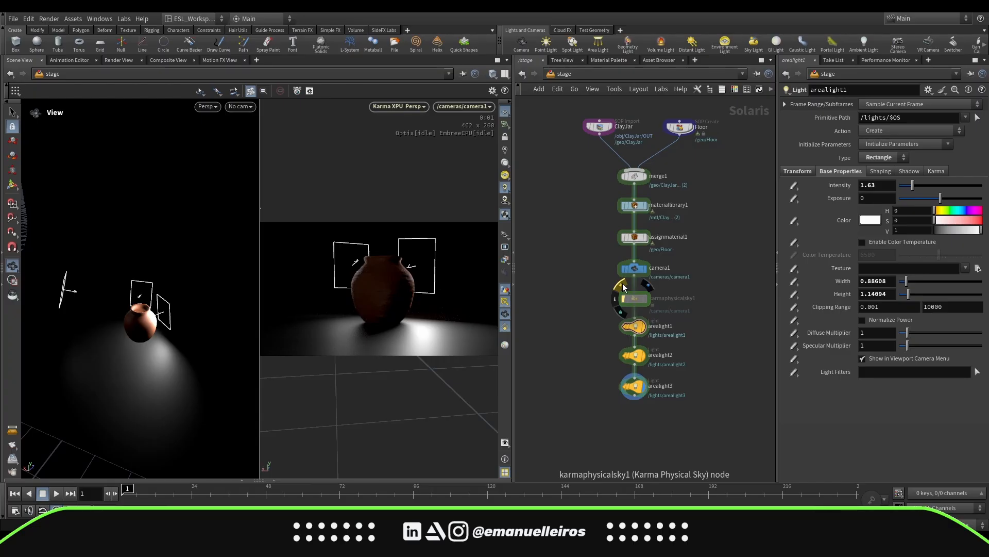
pyautogui.click(623, 287)
pyautogui.moveTo(637, 330)
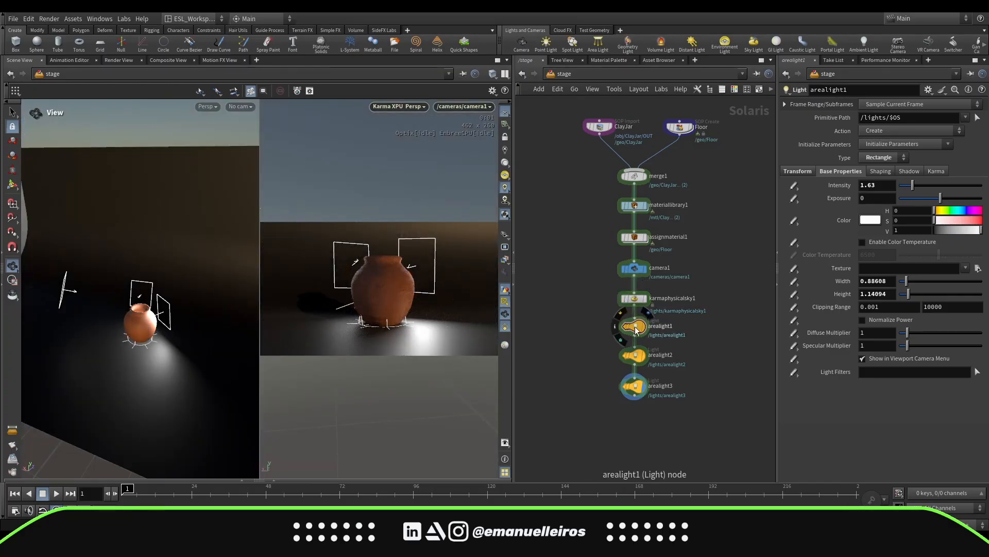
pyautogui.click(620, 316)
pyautogui.click(621, 316)
pyautogui.moveTo(617, 407); pyautogui.dragTo(666, 348)
pyautogui.moveTo(639, 355)
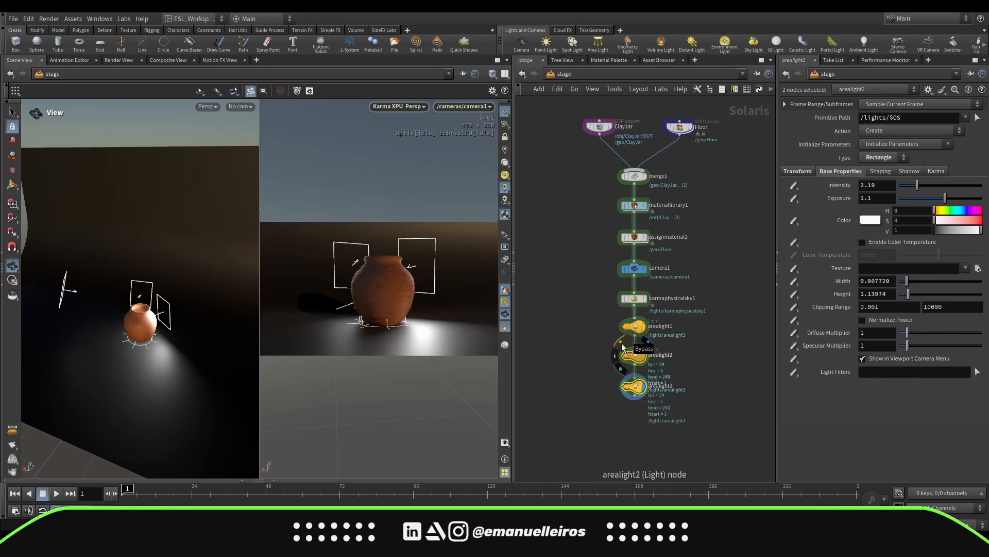
pyautogui.click(621, 342)
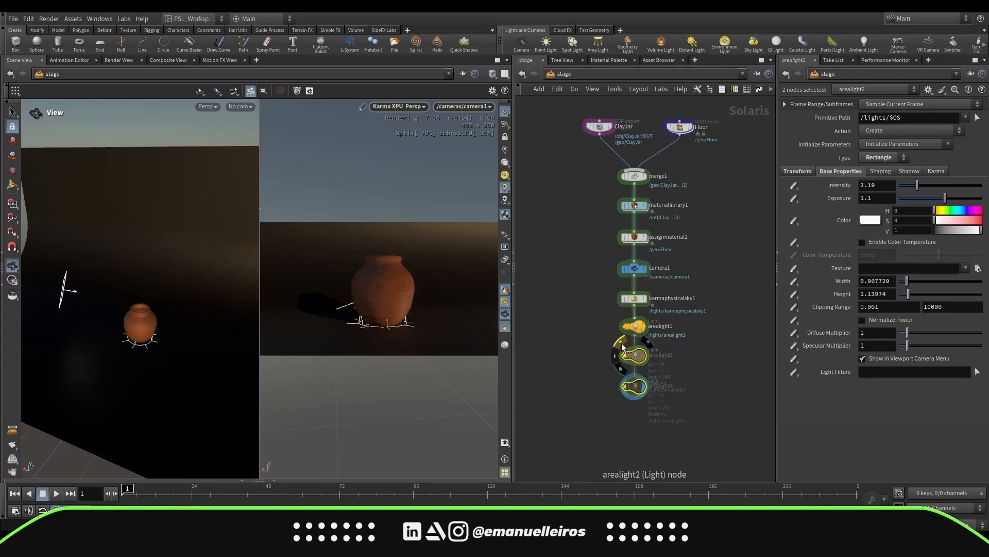
pyautogui.click(622, 342)
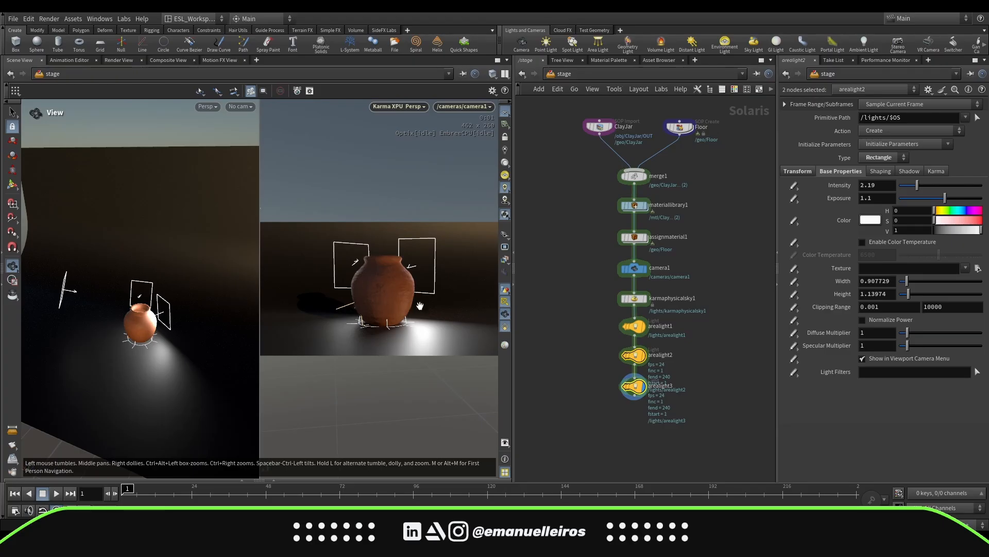
# Add a Karma render settings and USD Render ROP below the lights and wire the third area light into them
pyautogui.moveTo(583, 417); pyautogui.dragTo(586, 360, button='middle')
pyautogui.moveTo(650, 372); pyautogui.dragTo(645, 379, button='middle')
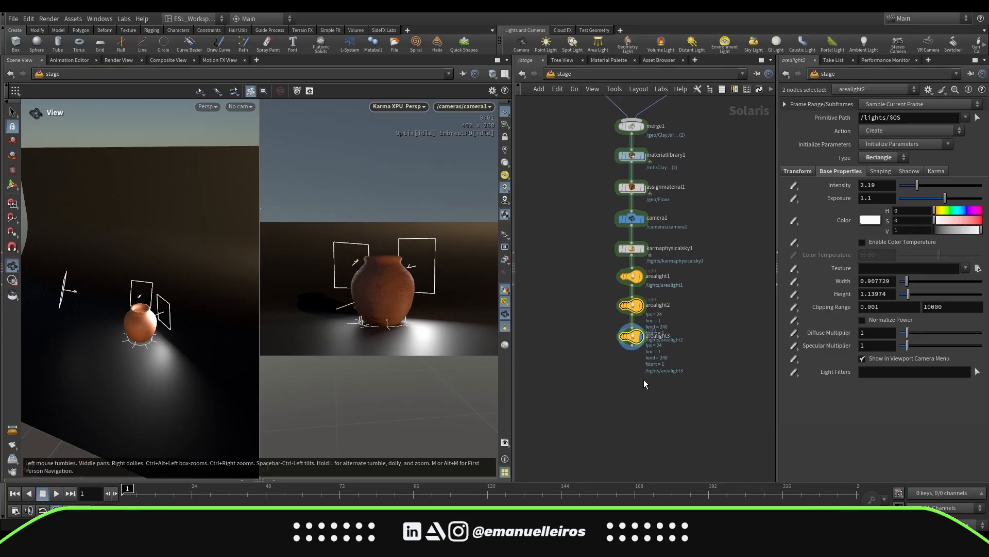
pyautogui.click(627, 382)
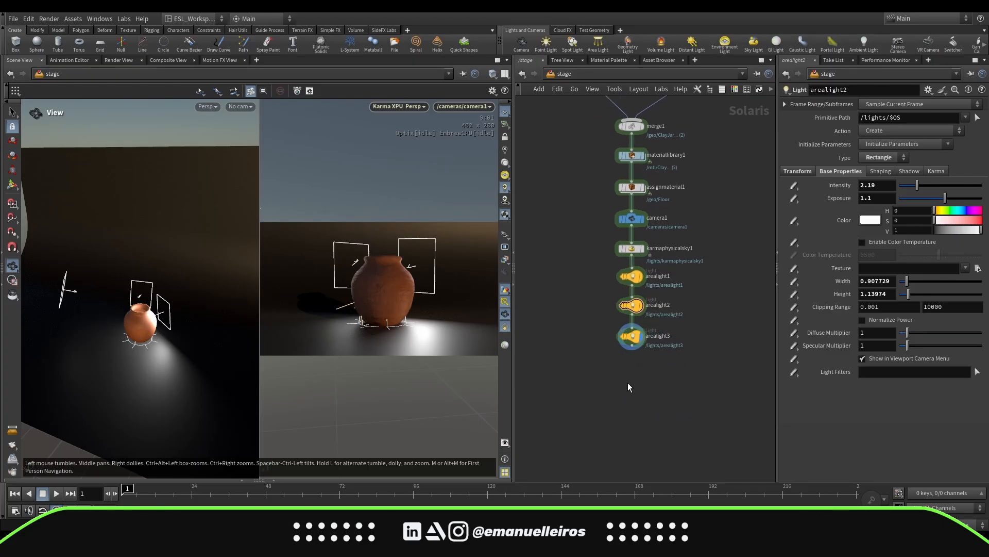
pyautogui.press('Tab')
pyautogui.write('ka')
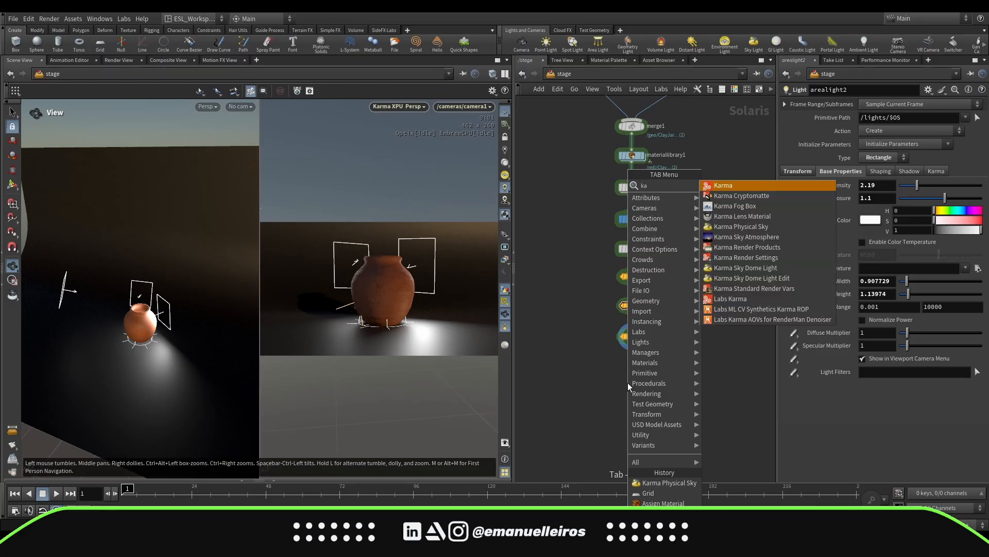
pyautogui.press('Return')
pyautogui.click(628, 382)
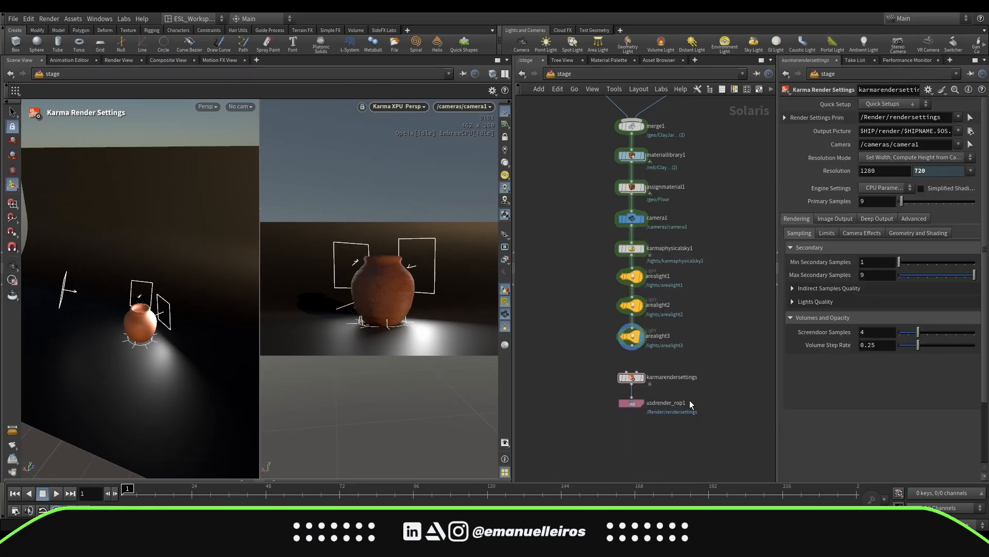
pyautogui.scroll(3, 633, 361)
pyautogui.moveTo(598, 355); pyautogui.dragTo(598, 361)
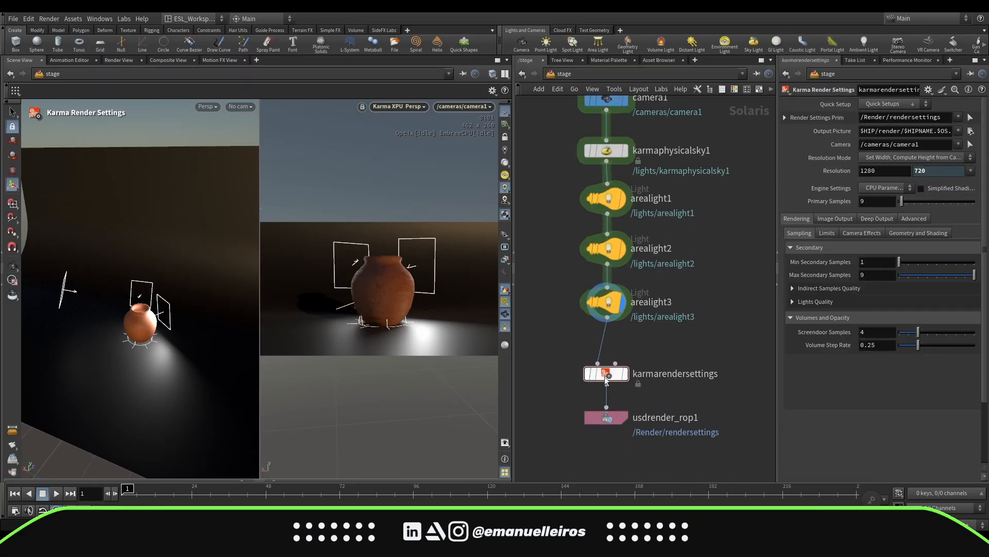
# Switch the Karma render settings engine to XPU Parameters and set Path Traced Samples to 256
pyautogui.scroll(-2, 627, 443)
pyautogui.moveTo(627, 443); pyautogui.dragTo(633, 430, button='middle')
pyautogui.moveTo(570, 440); pyautogui.dragTo(669, 343)
pyautogui.click(709, 341)
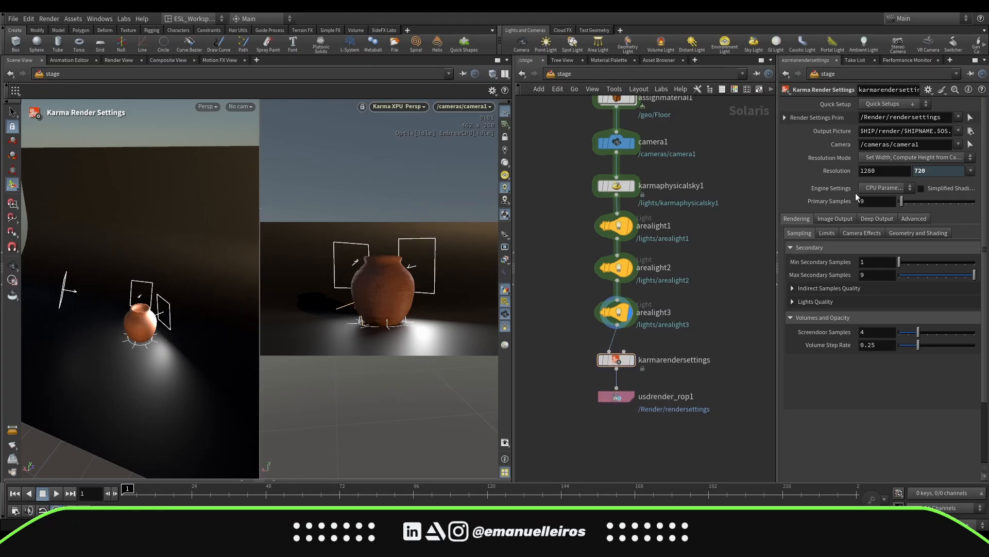
pyautogui.click(901, 188)
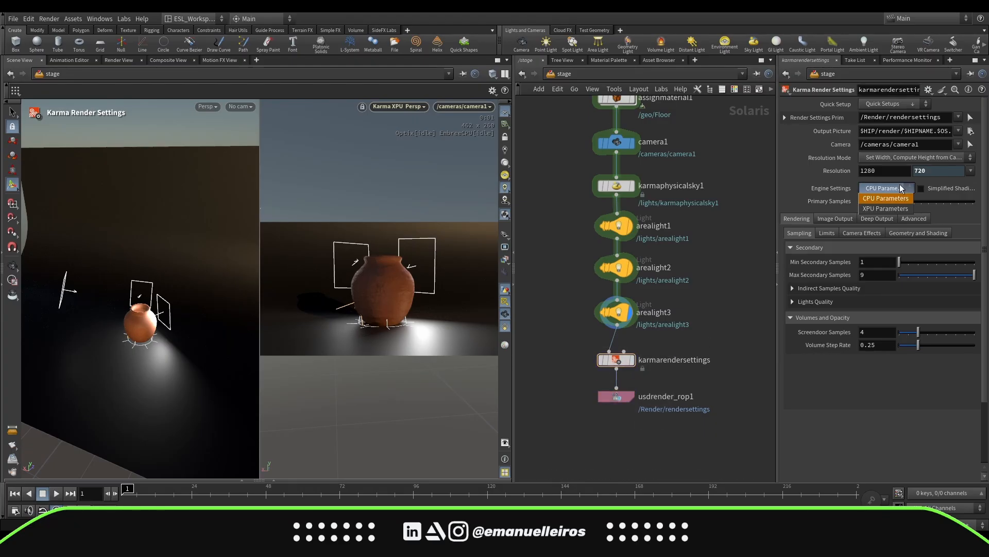
pyautogui.click(889, 209)
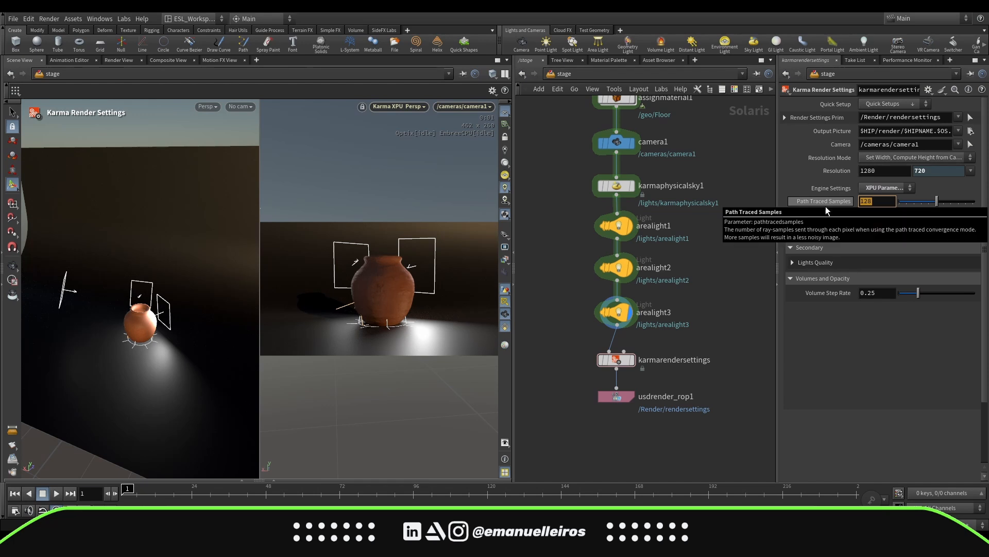
pyautogui.write('256')
pyautogui.press('Return')
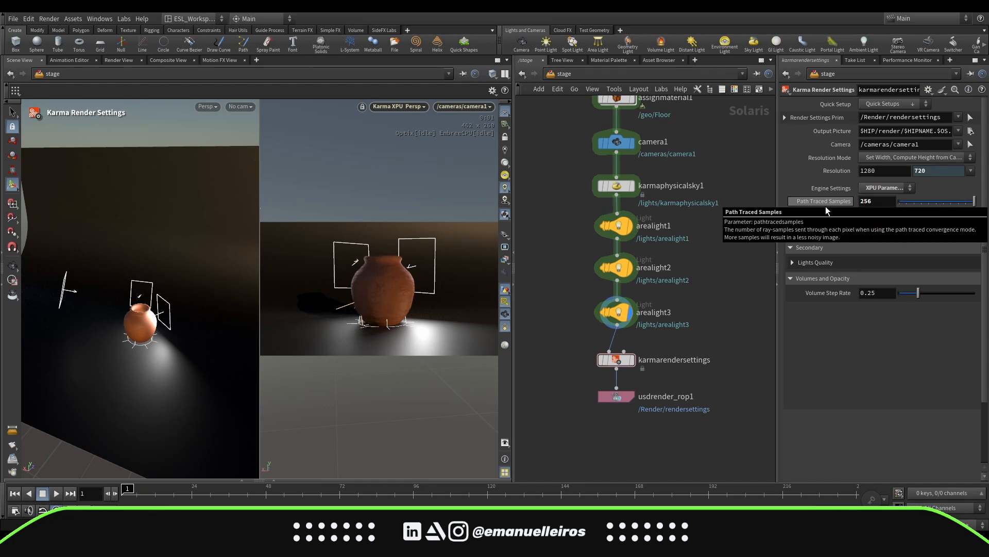
# Open the scene graph tree and expand the cameras branch to inspect the camera1 primitive
pyautogui.click(242, 480)
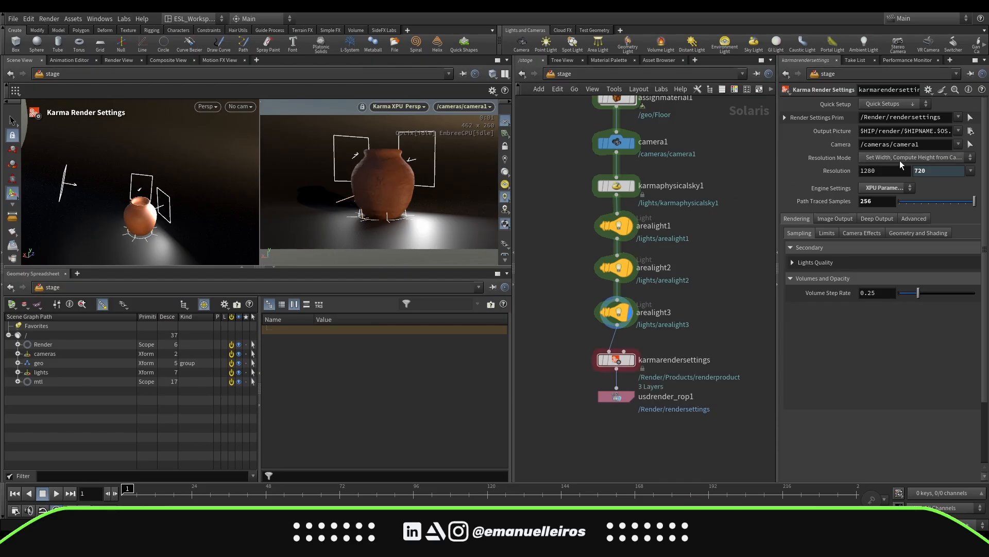
pyautogui.click(18, 353)
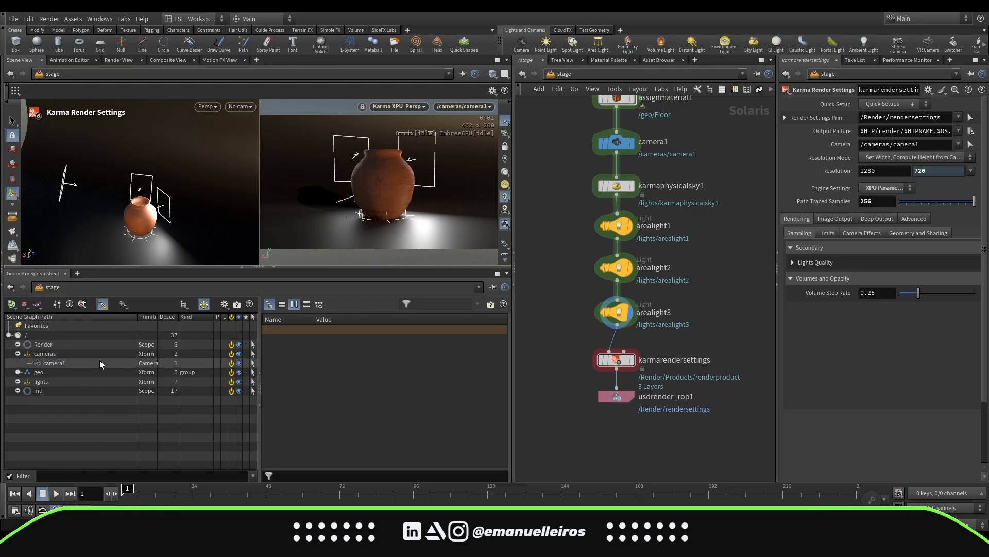
pyautogui.click(54, 364)
pyautogui.moveTo(900, 145); pyautogui.dragTo(900, 147)
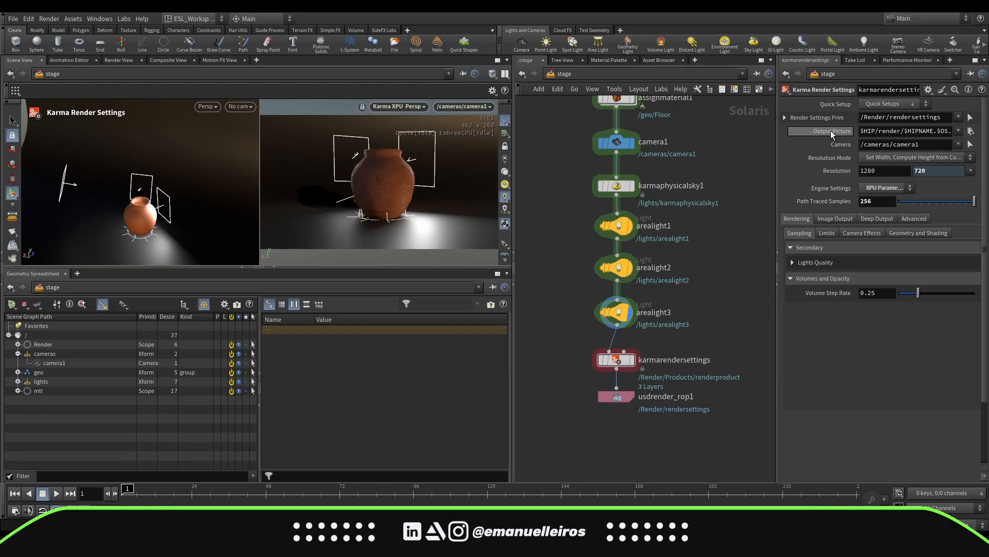
# Set the output picture to clayJar_v01.png inside the project's render folder
pyautogui.click(971, 131)
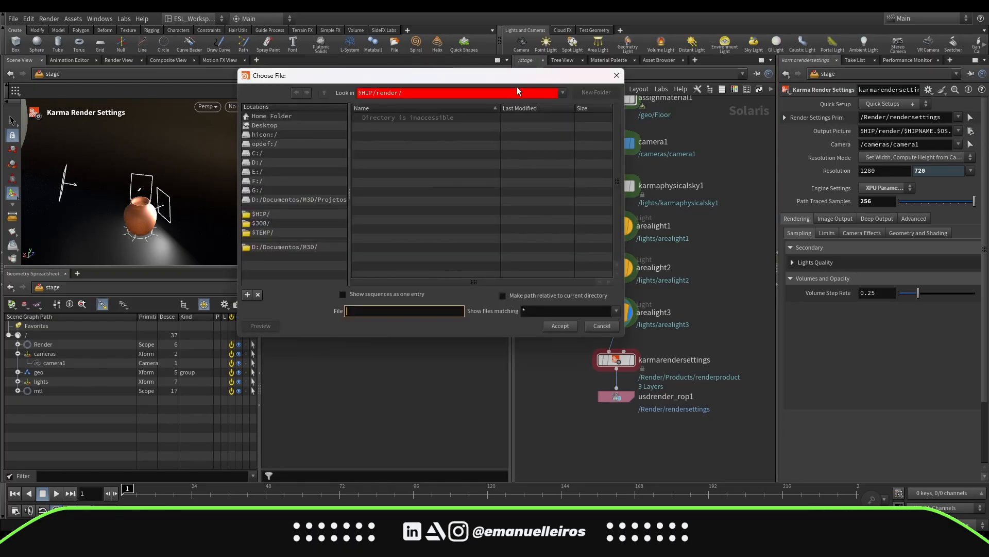
pyautogui.moveTo(514, 77); pyautogui.dragTo(496, 80)
pyautogui.click(256, 225)
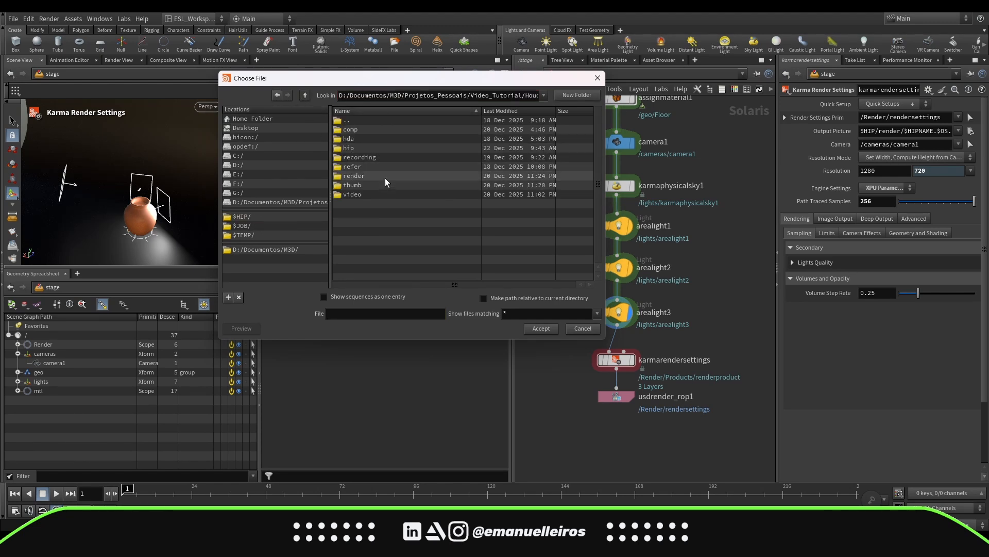
pyautogui.doubleClick(385, 176)
pyautogui.click(371, 313)
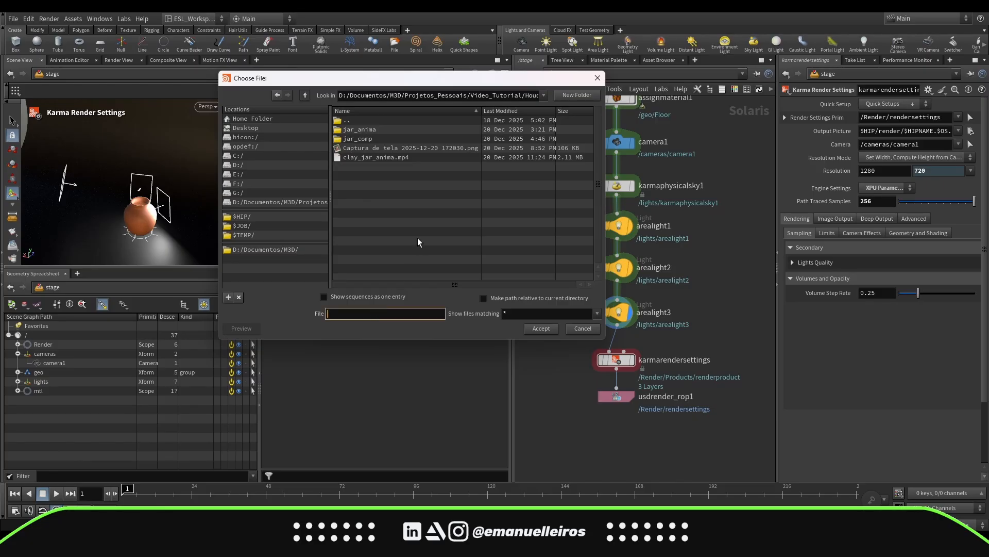
pyautogui.write('clayJar_v01.png')
pyautogui.click(542, 329)
# Browse the AOV categories in the render settings' image output options
pyautogui.click(823, 221)
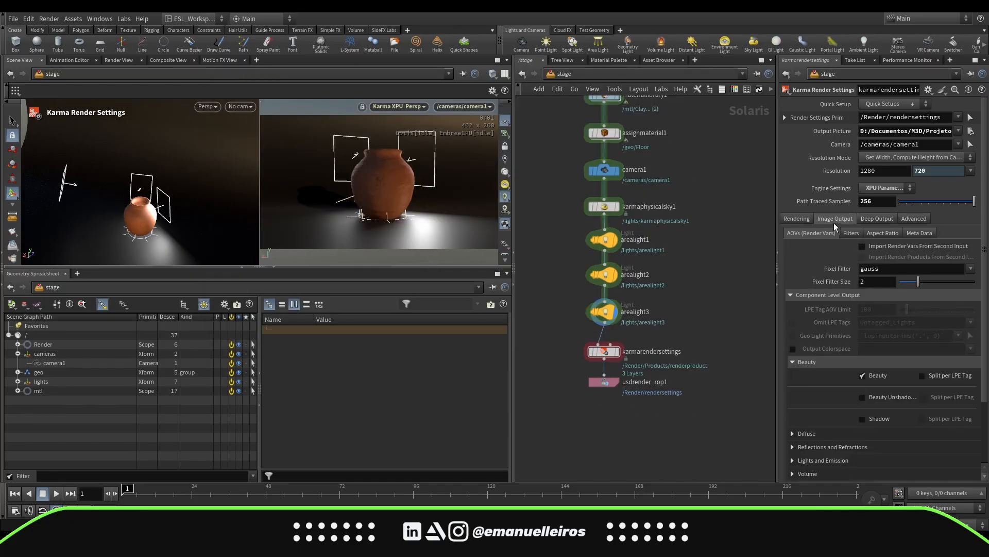
pyautogui.moveTo(778, 143); pyautogui.dragTo(722, 144)
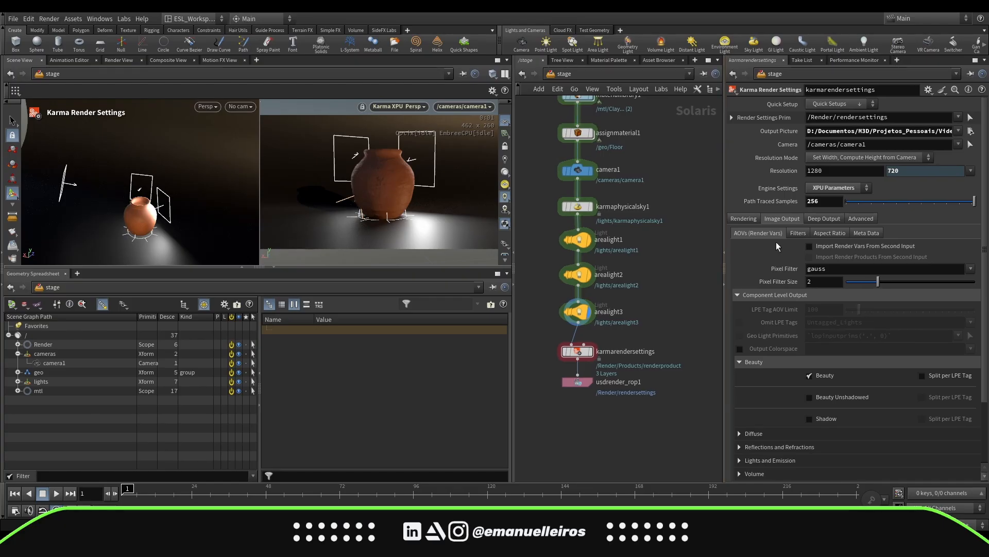
pyautogui.scroll(-3, 769, 218)
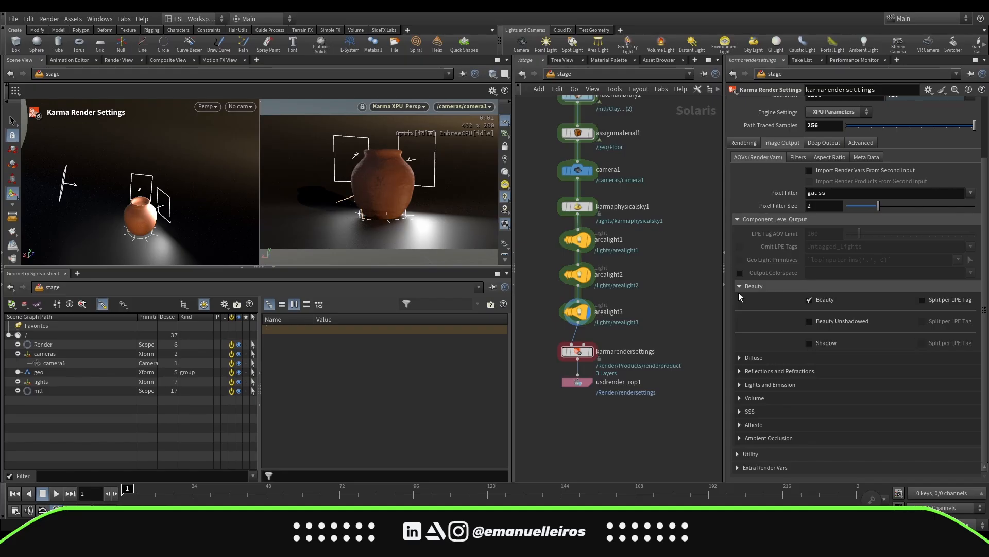
pyautogui.scroll(3, 738, 289)
pyautogui.click(754, 342)
pyautogui.scroll(-6, 753, 329)
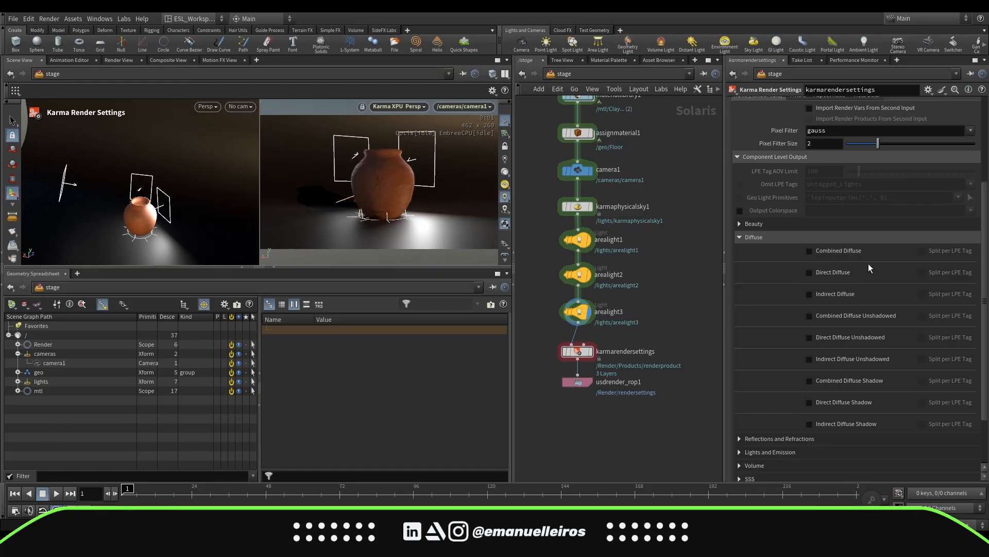
pyautogui.click(766, 238)
pyautogui.click(762, 369)
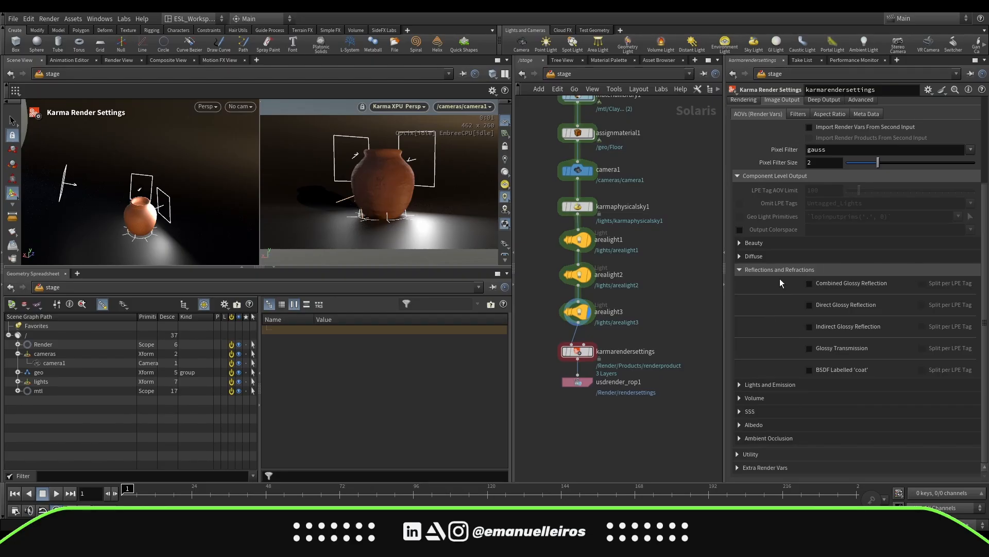
pyautogui.click(762, 269)
pyautogui.click(763, 318)
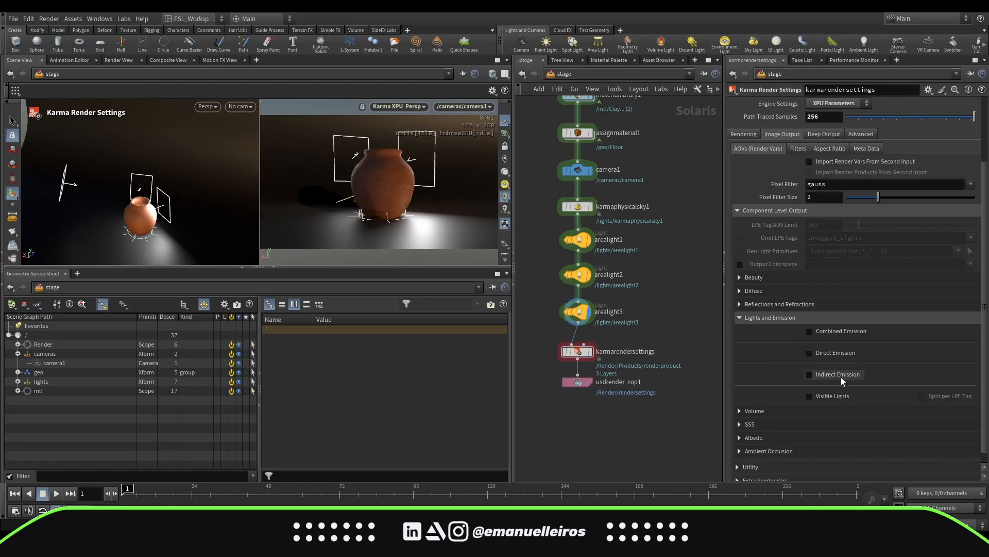
pyautogui.click(744, 317)
pyautogui.click(766, 398)
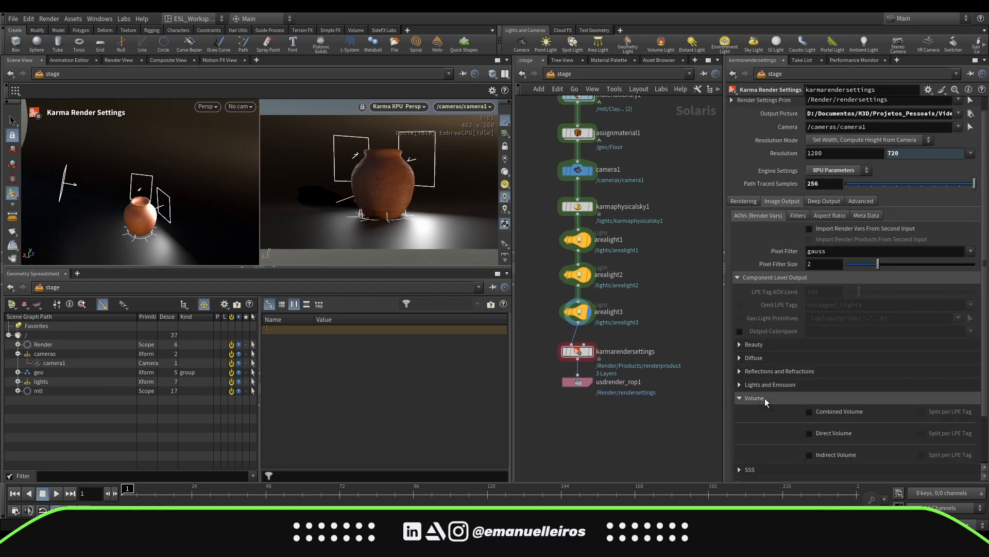
pyautogui.click(764, 398)
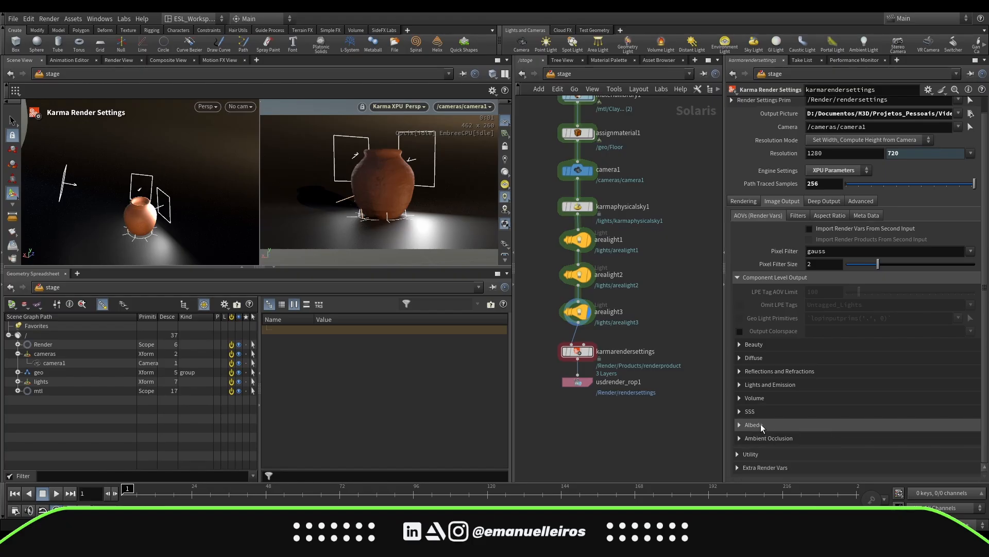
pyautogui.click(763, 438)
pyautogui.click(765, 422)
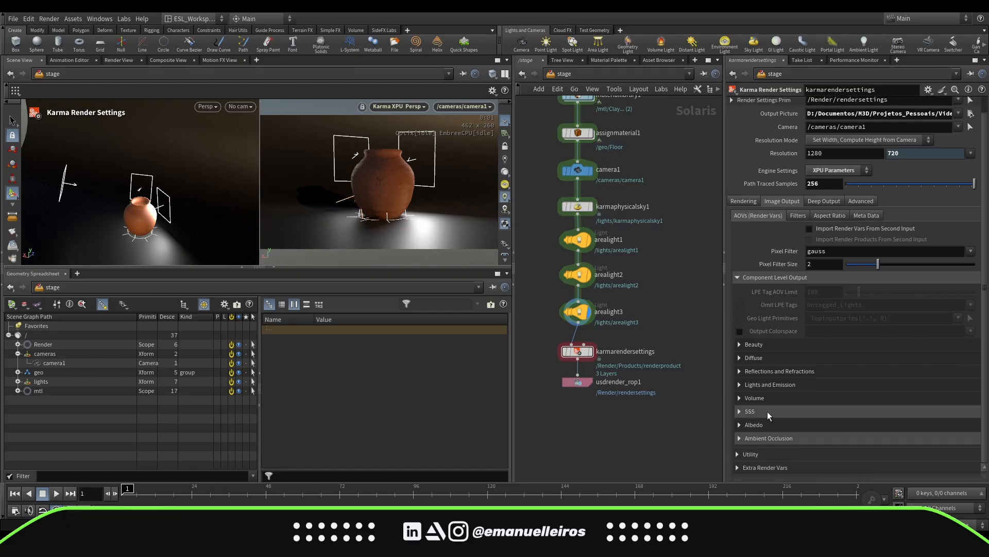
pyautogui.click(756, 451)
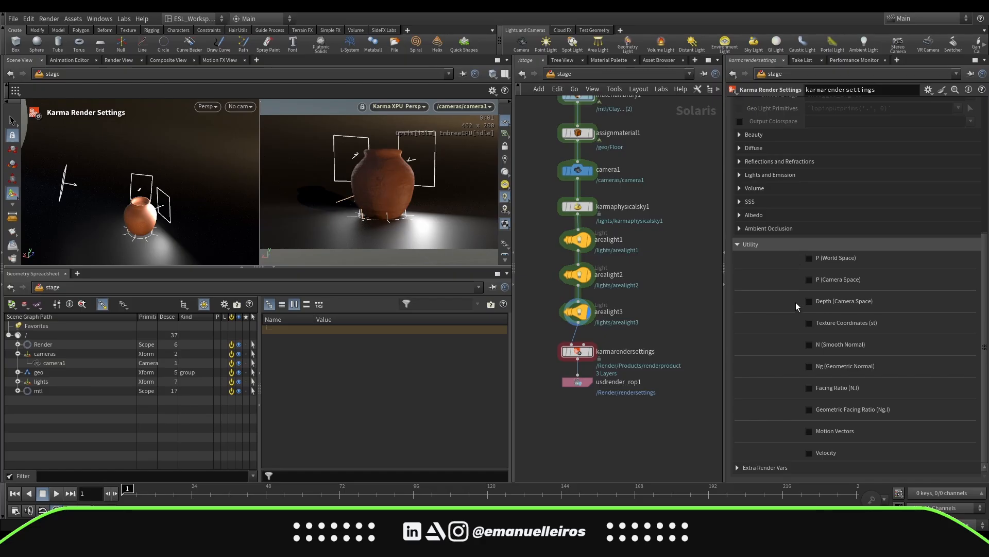
pyautogui.click(750, 244)
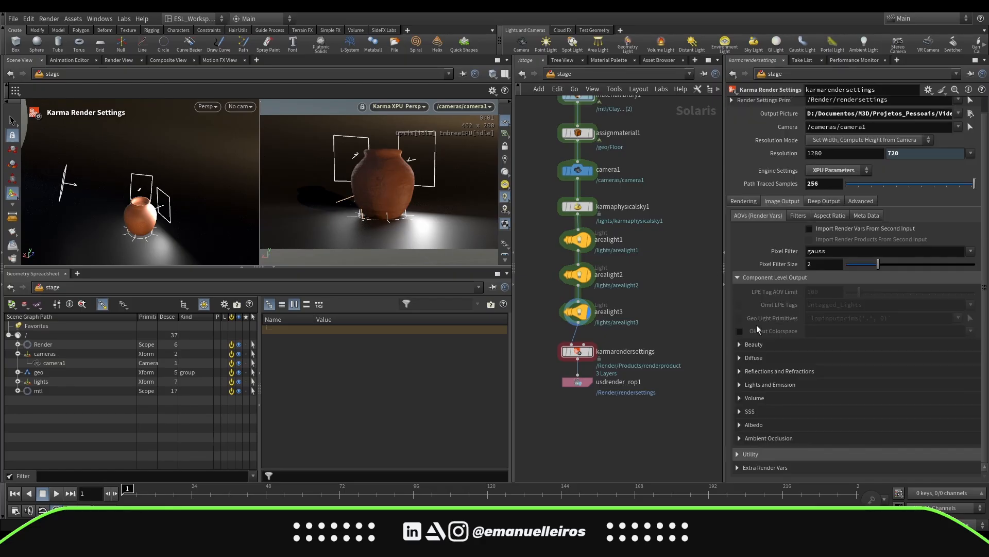
# Add an extra render var named Cryptomatte Material Name and remove it again
pyautogui.click(765, 468)
pyautogui.click(832, 460)
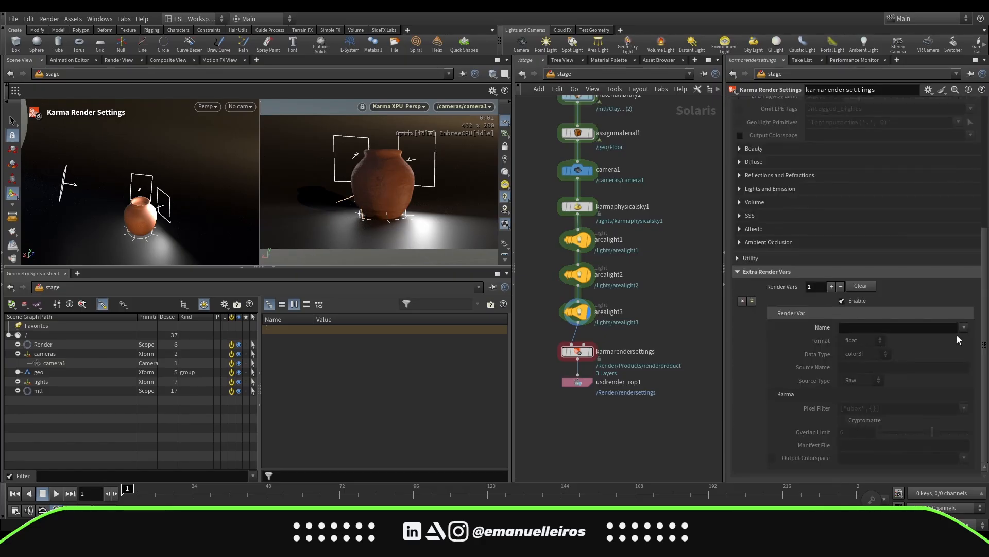
pyautogui.click(963, 328)
pyautogui.moveTo(961, 136); pyautogui.dragTo(968, 304)
pyautogui.click(968, 303)
pyautogui.click(962, 329)
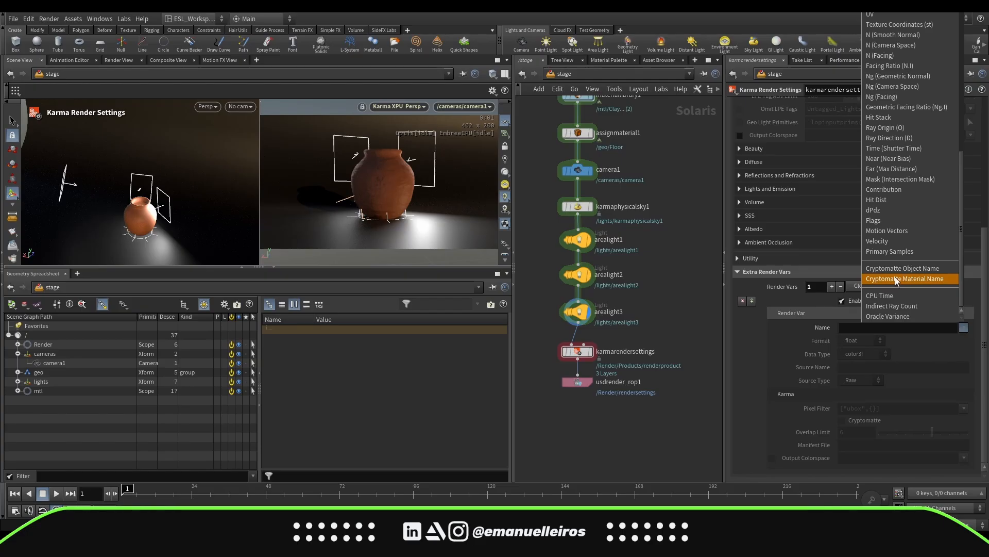
pyautogui.click(771, 344)
pyautogui.click(841, 286)
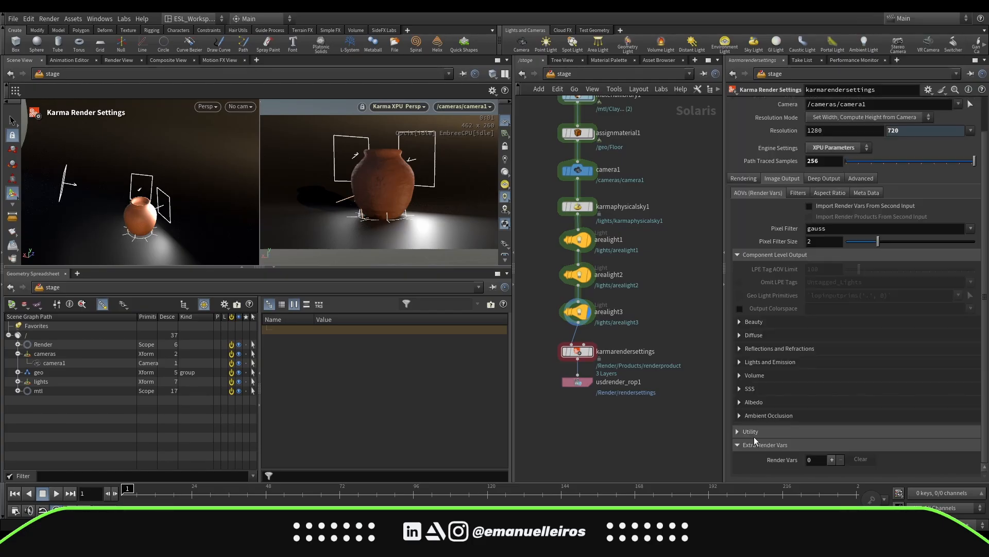
# Select the USD Render ROP and try Render Specific Frame Range before returning to Render Current Frame
pyautogui.scroll(2, 848, 407)
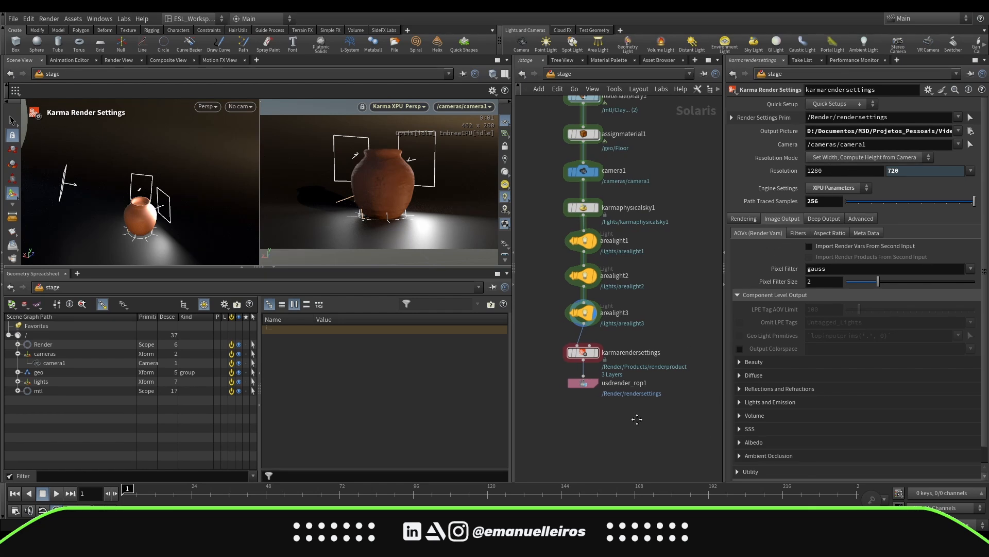
pyautogui.moveTo(556, 409); pyautogui.dragTo(635, 372)
pyautogui.moveTo(625, 408); pyautogui.dragTo(624, 427, button='middle')
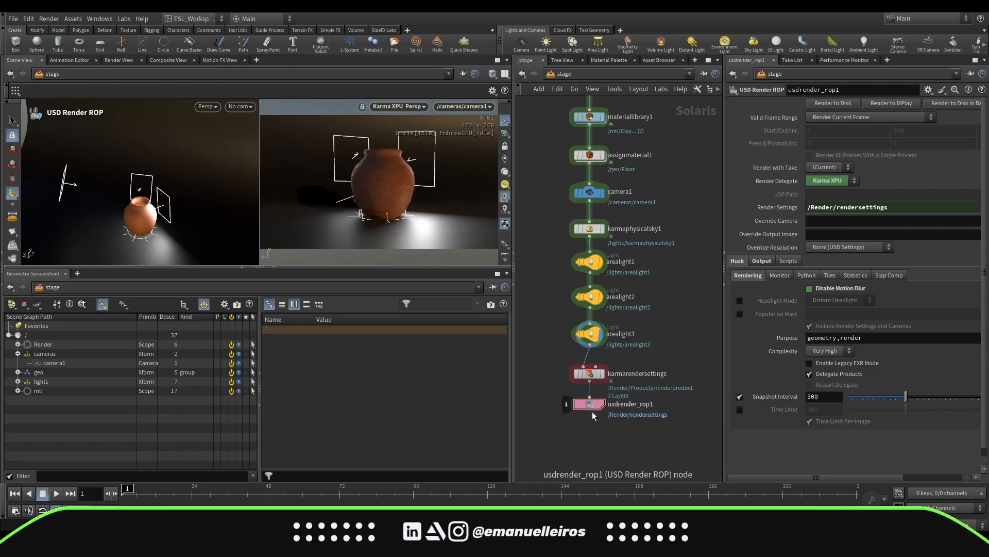
pyautogui.click(899, 117)
pyautogui.click(870, 129)
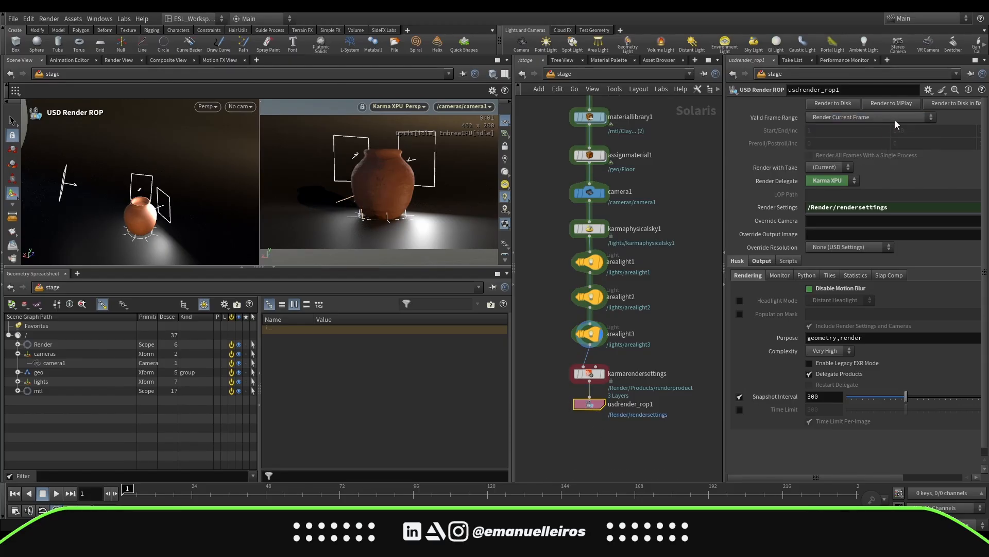
pyautogui.click(895, 117)
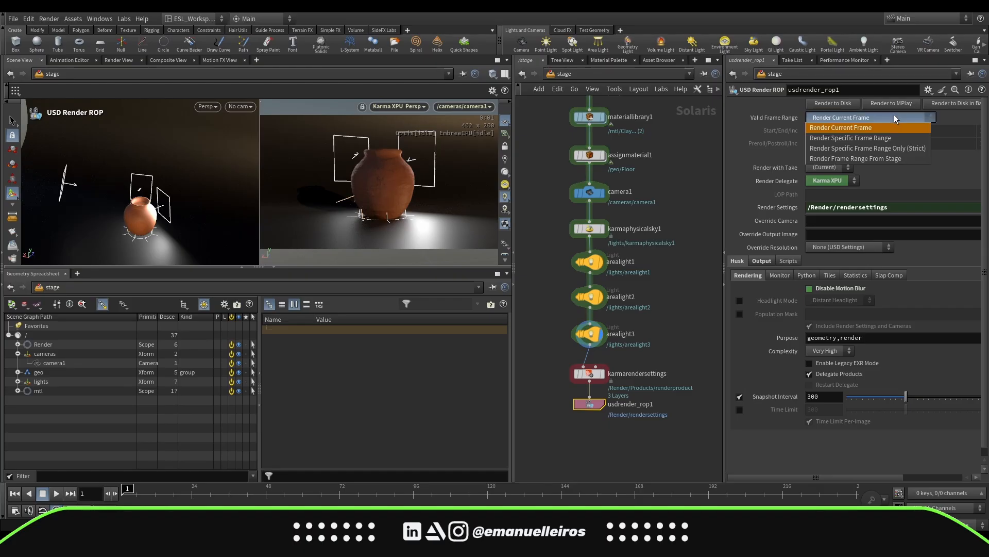
pyautogui.click(875, 138)
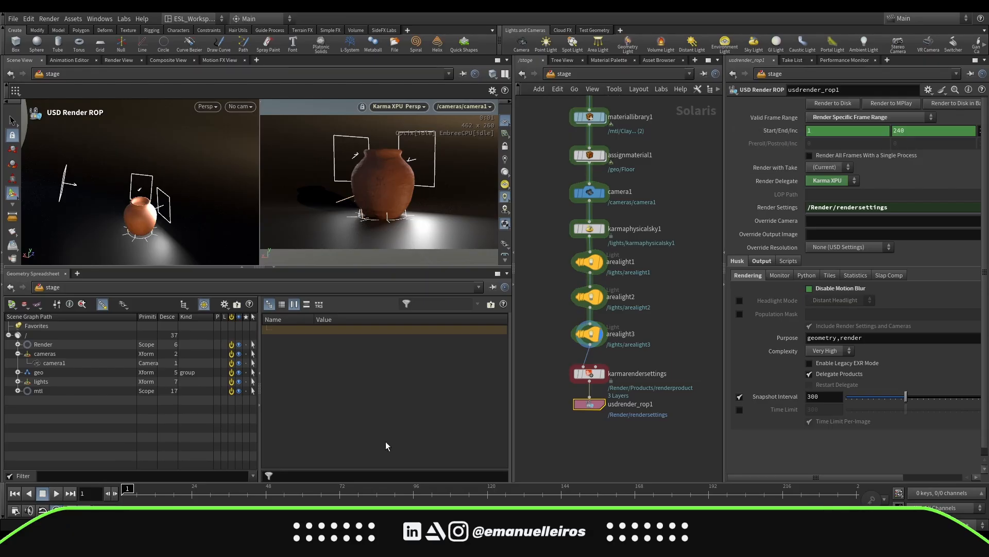
pyautogui.click(792, 133)
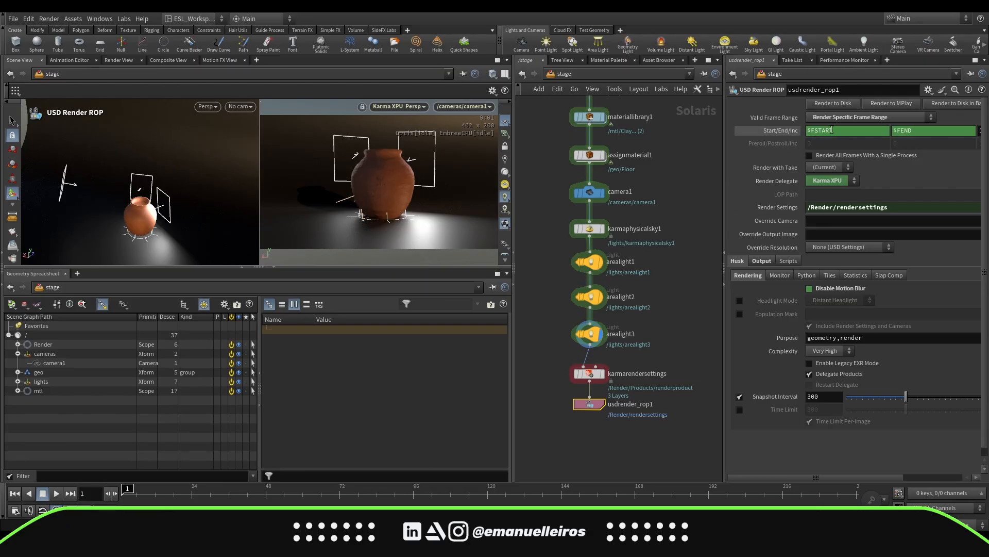
pyautogui.click(773, 133)
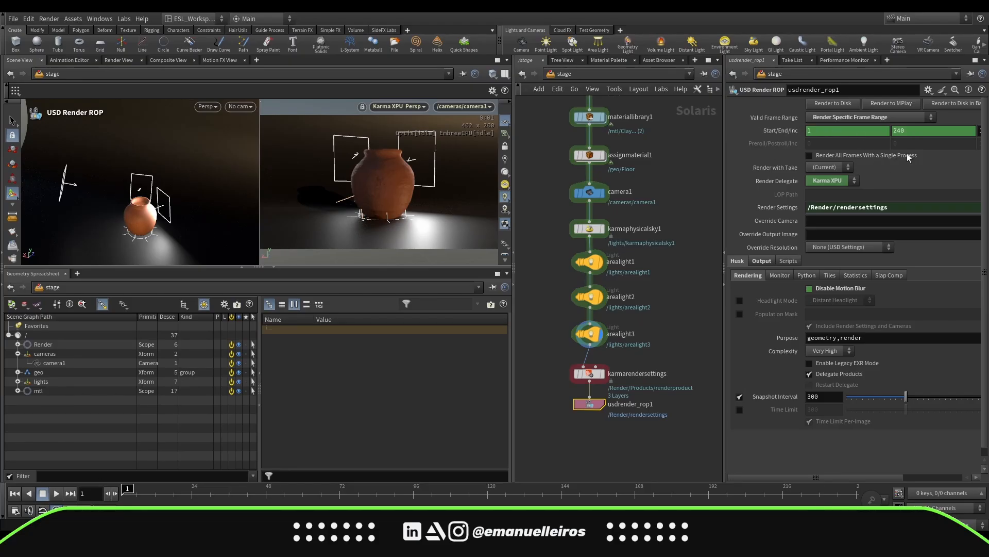
pyautogui.click(876, 117)
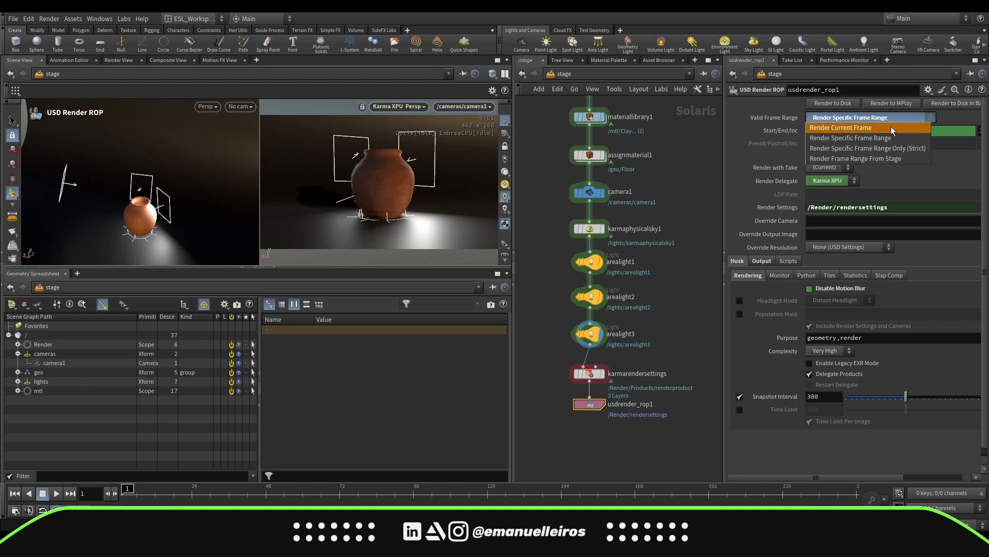
pyautogui.click(832, 132)
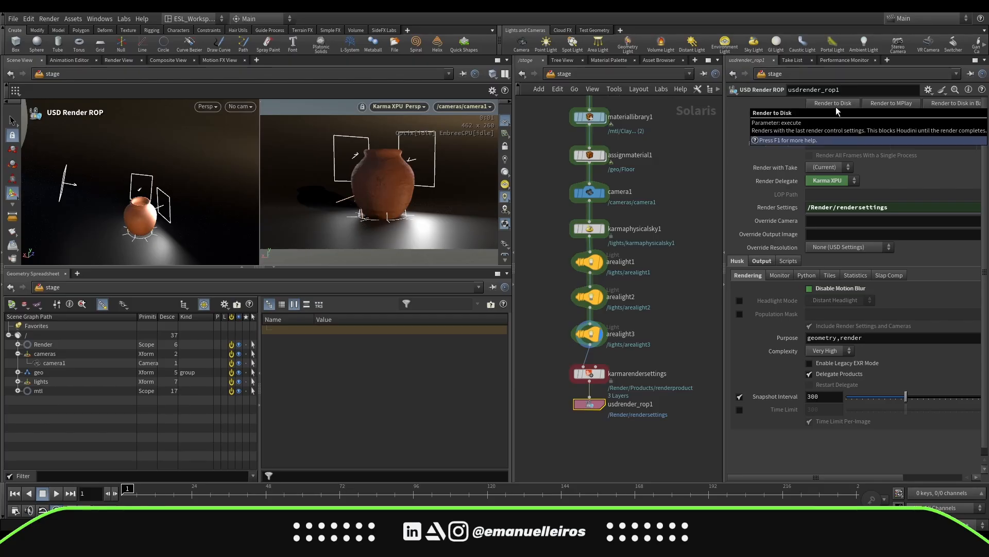
# Render the current frame to disk and view the rendered clay jar image
pyautogui.click(836, 107)
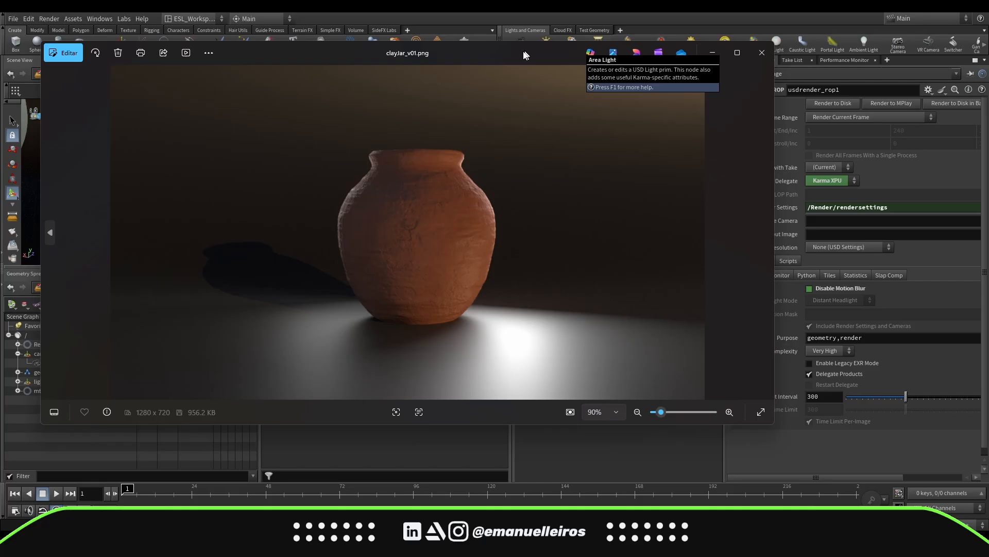
pyautogui.moveTo(526, 54); pyautogui.dragTo(504, 63)
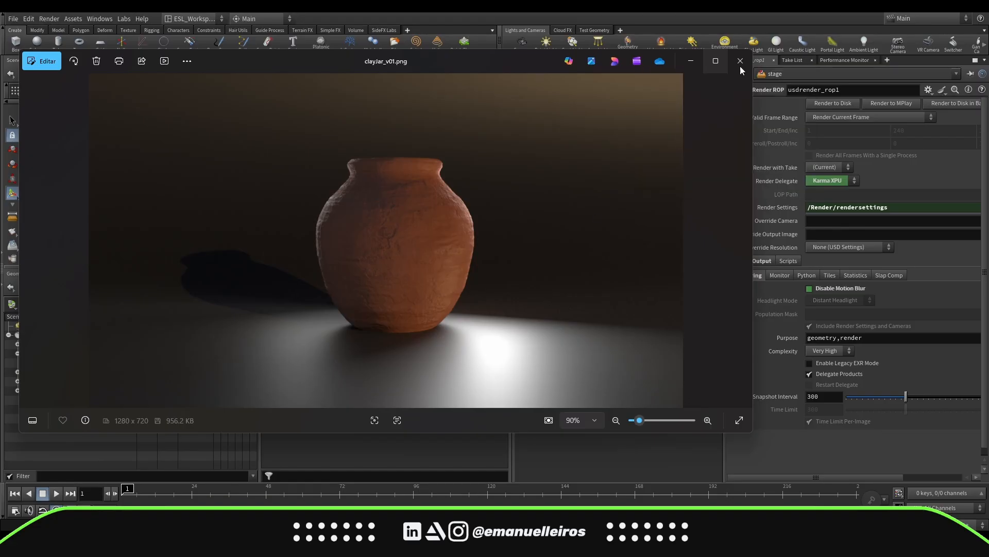
# Set the Scale of the clay material's MtlX Displacement node to 0.01
pyautogui.click(740, 62)
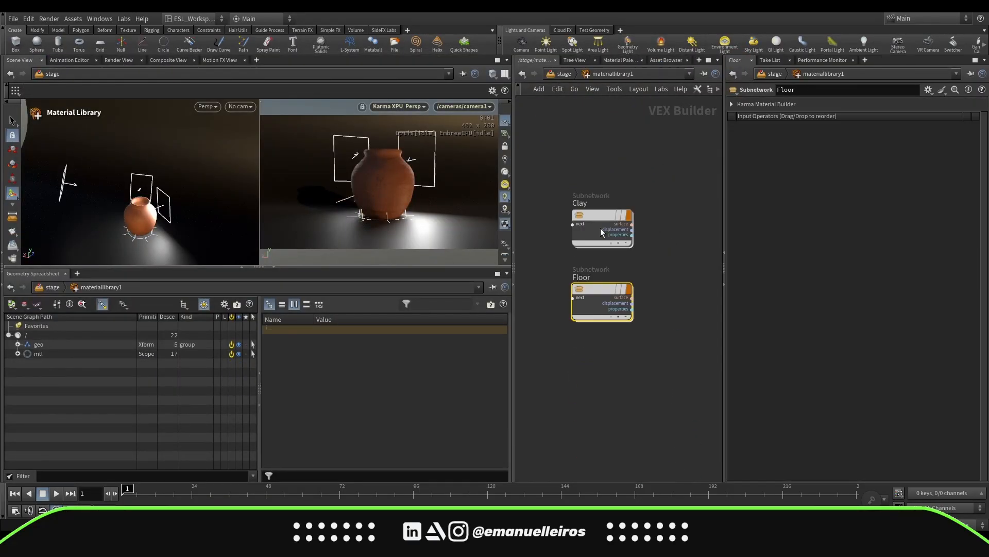
pyautogui.click(600, 228)
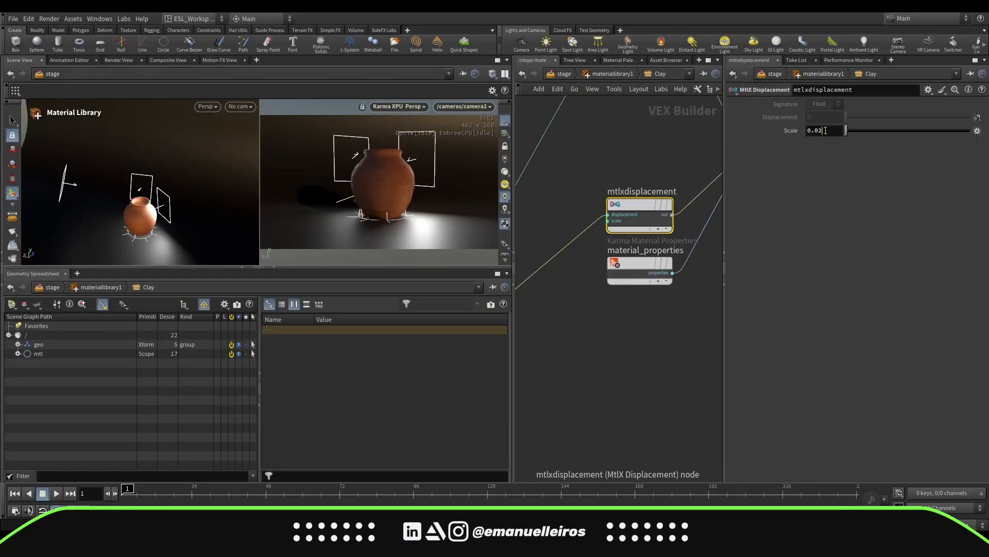
pyautogui.moveTo(826, 130); pyautogui.dragTo(818, 132)
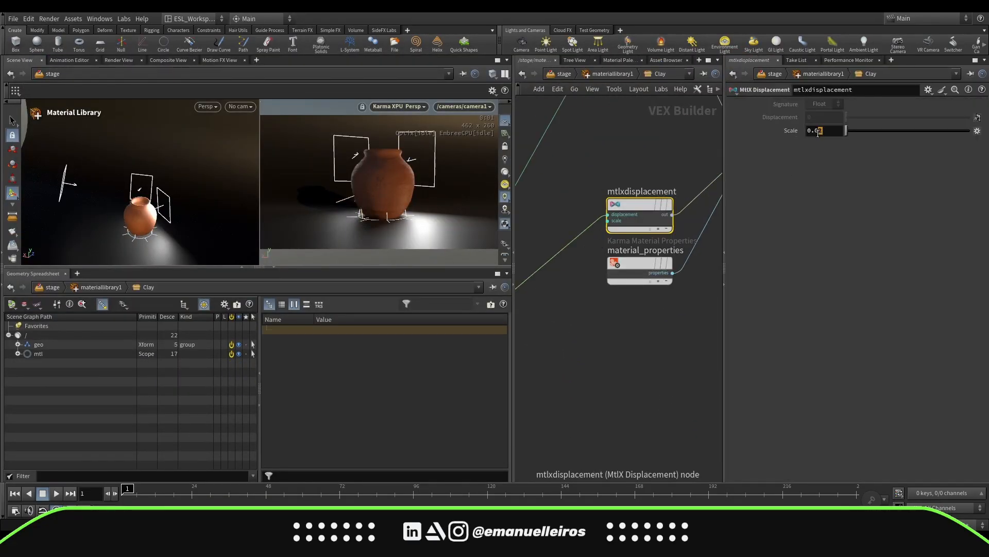
# Change the Karma render settings' output picture file name to clayJar_v02.png
pyautogui.click(562, 73)
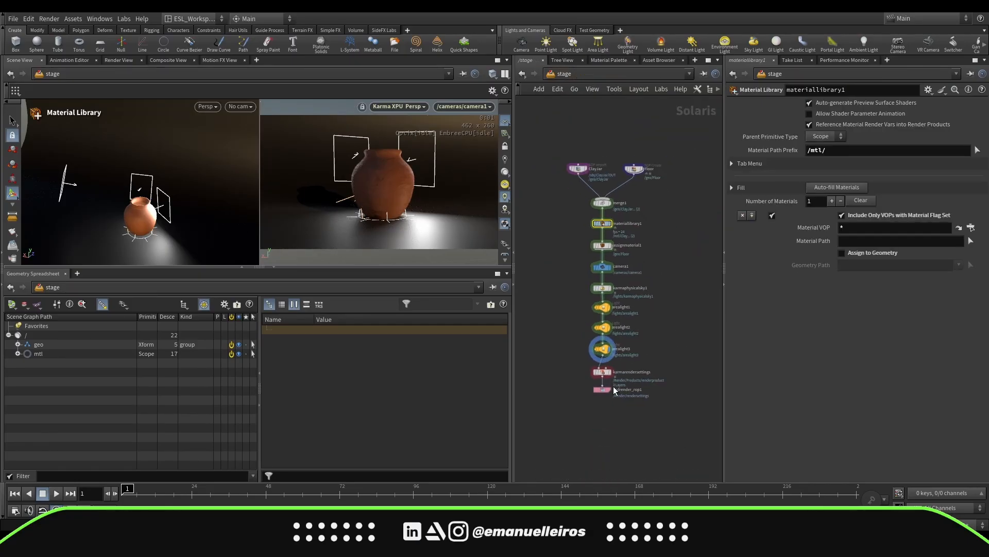
pyautogui.click(606, 390)
pyautogui.click(653, 369)
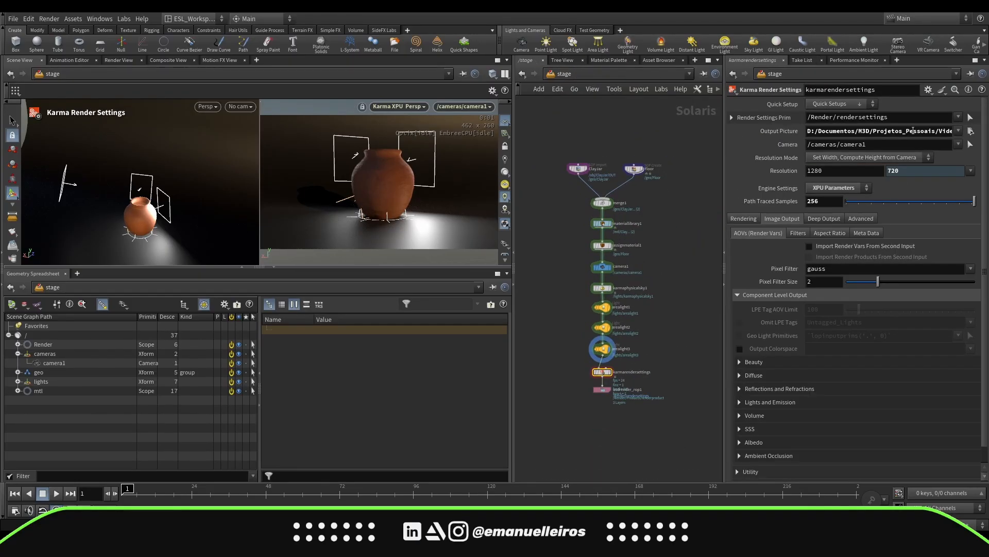
pyautogui.click(935, 133)
pyautogui.press('BackSpace')
pyautogui.write('2')
pyautogui.press('Return')
# Render the current frame to disk from the USD Render ROP and compare the new image with the previous render
pyautogui.click(603, 390)
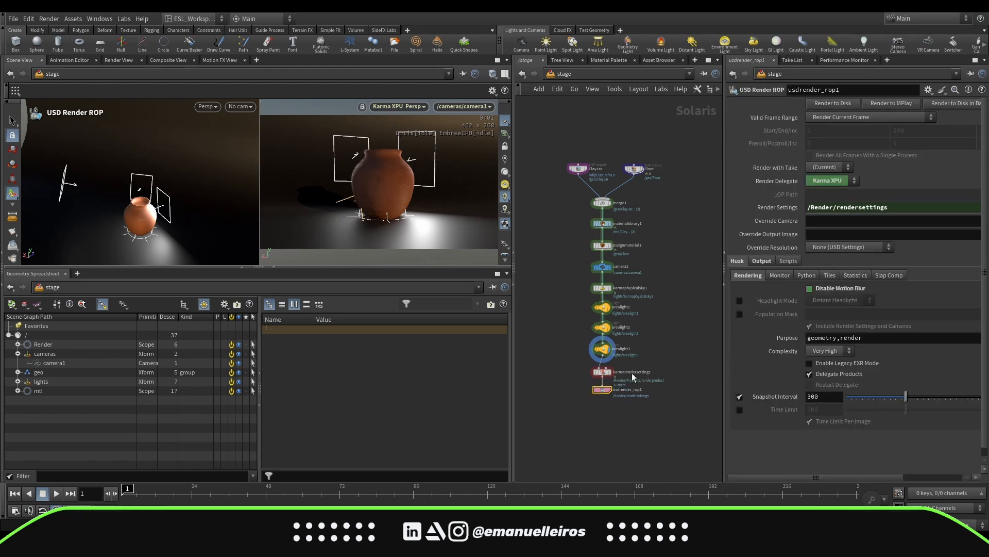
pyautogui.click(833, 103)
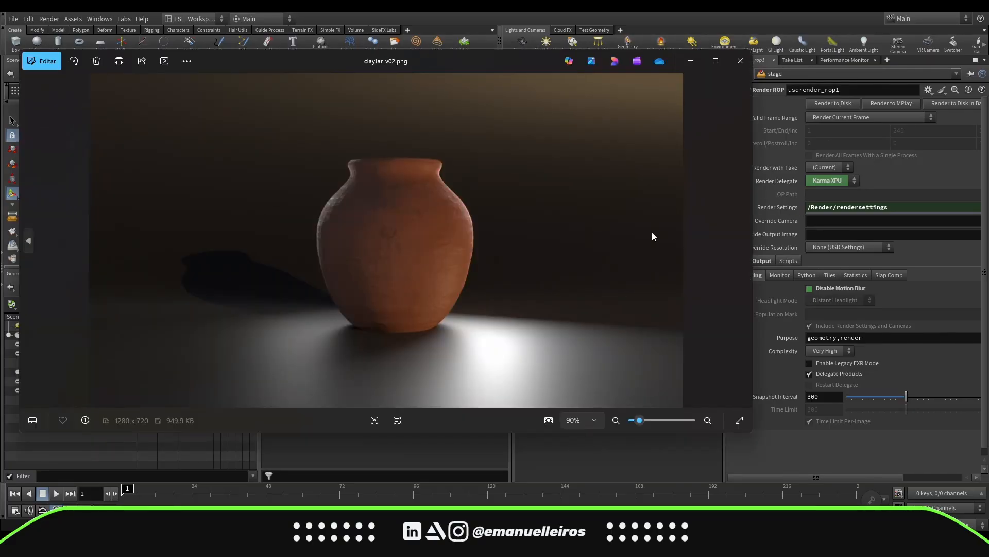
pyautogui.press('Left')
pyautogui.click(741, 61)
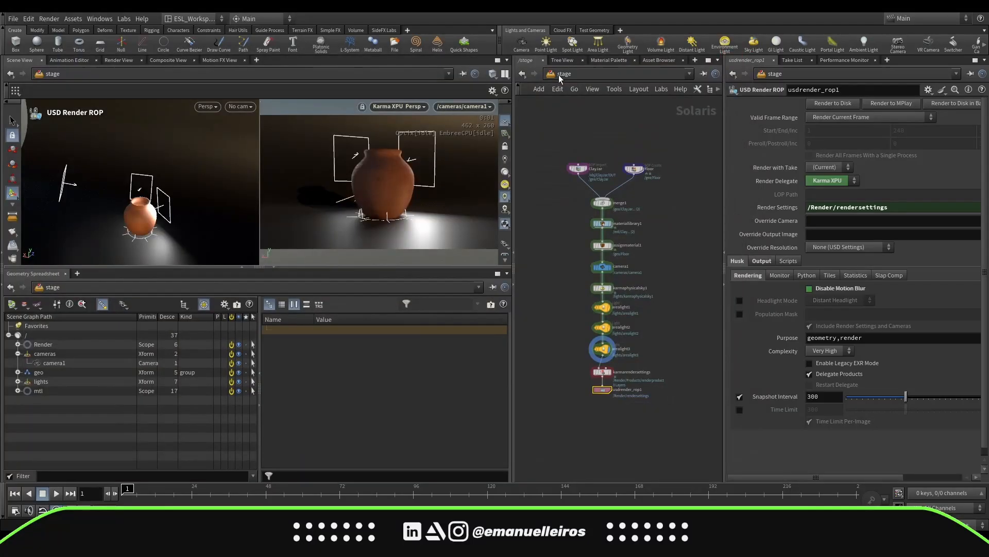
# In the ClayJar object's network, set the clay jar generator's Subdivisão to 2
pyautogui.click(560, 77)
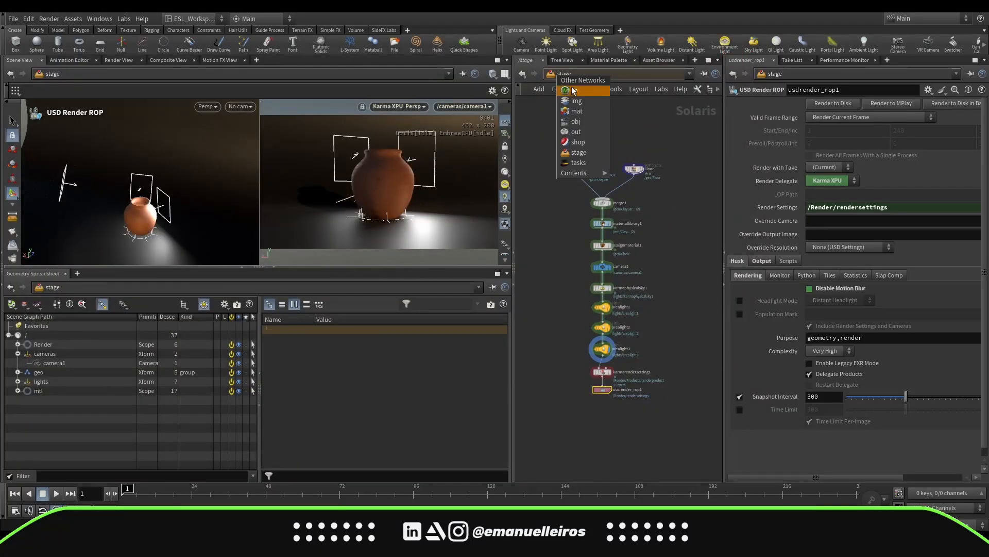
pyautogui.click(593, 121)
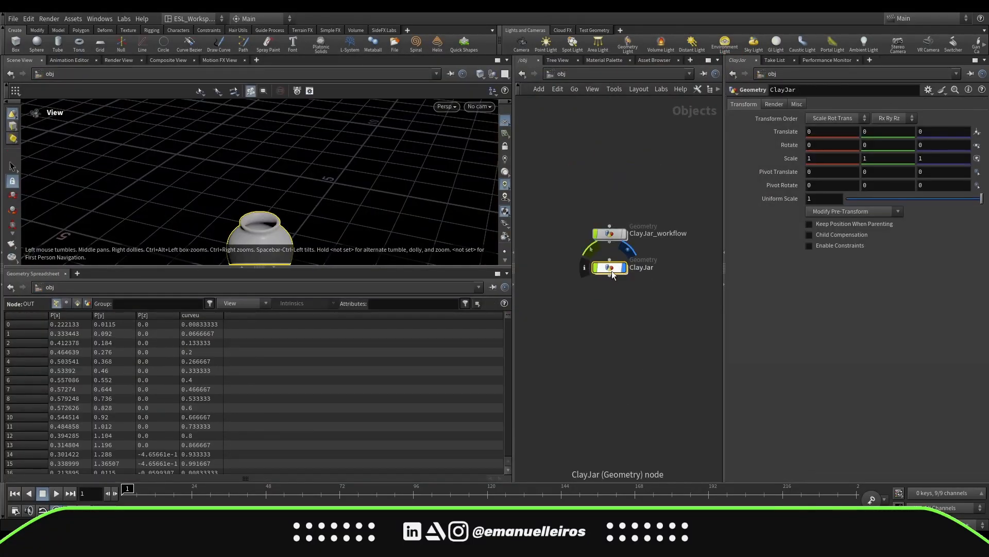
pyautogui.doubleClick(612, 272)
pyautogui.click(617, 213)
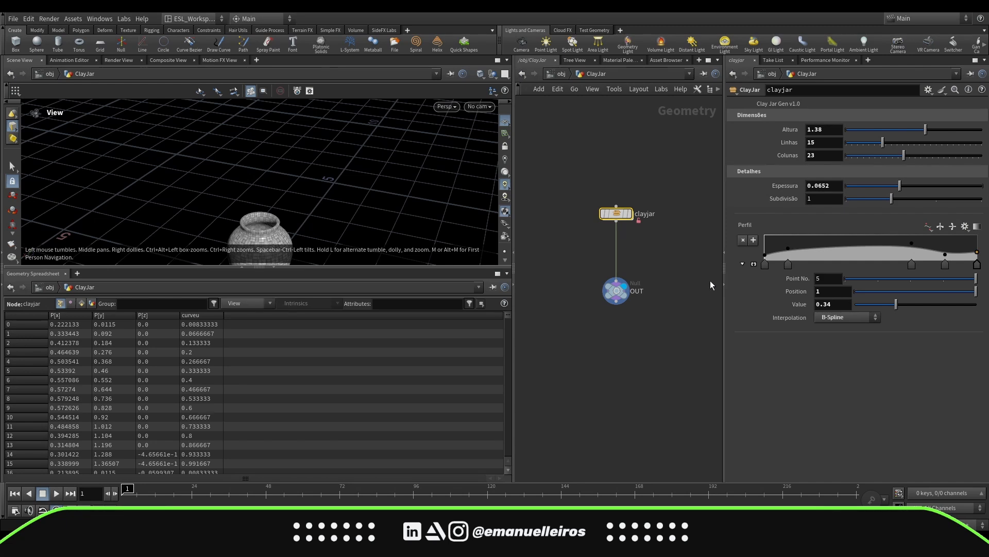
pyautogui.click(939, 199)
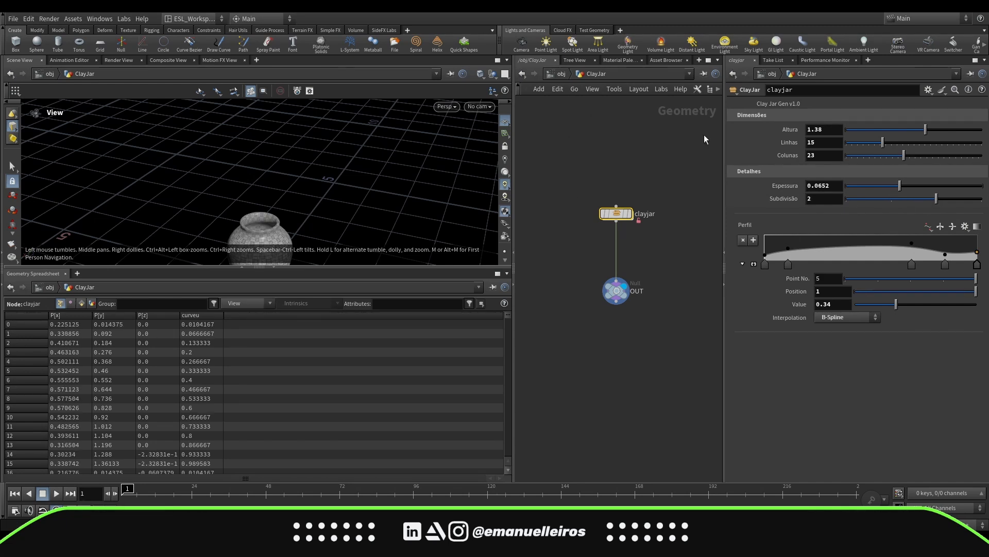
# Return to the stage network and render the current frame to disk again as clayJar_v03.png
pyautogui.click(560, 73)
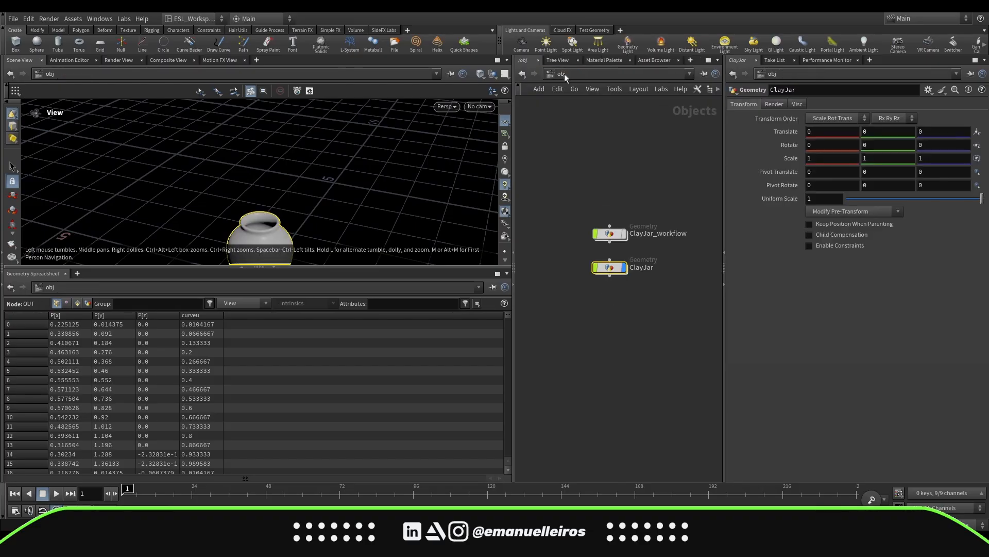
pyautogui.click(561, 74)
pyautogui.click(585, 152)
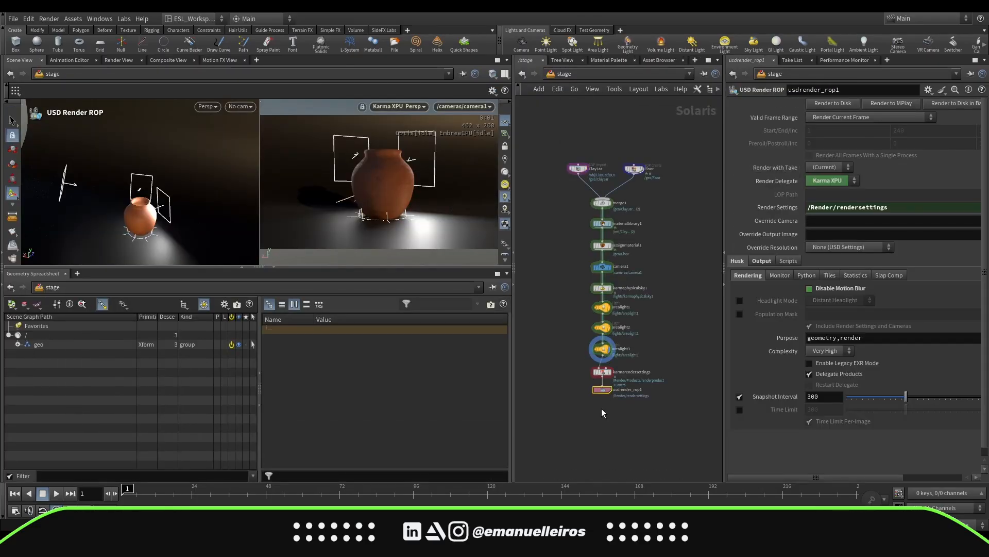
pyautogui.scroll(-2, 951, 147)
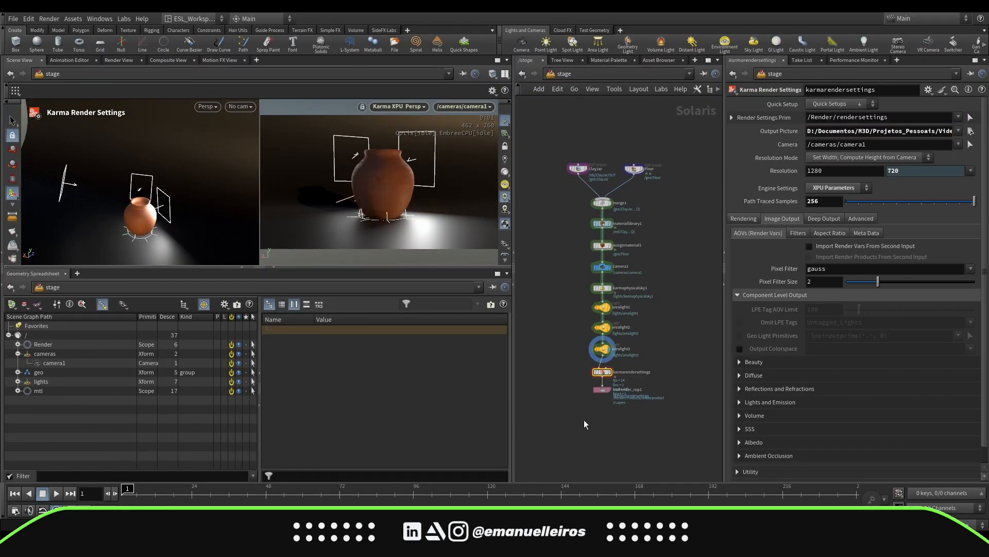
pyautogui.click(596, 391)
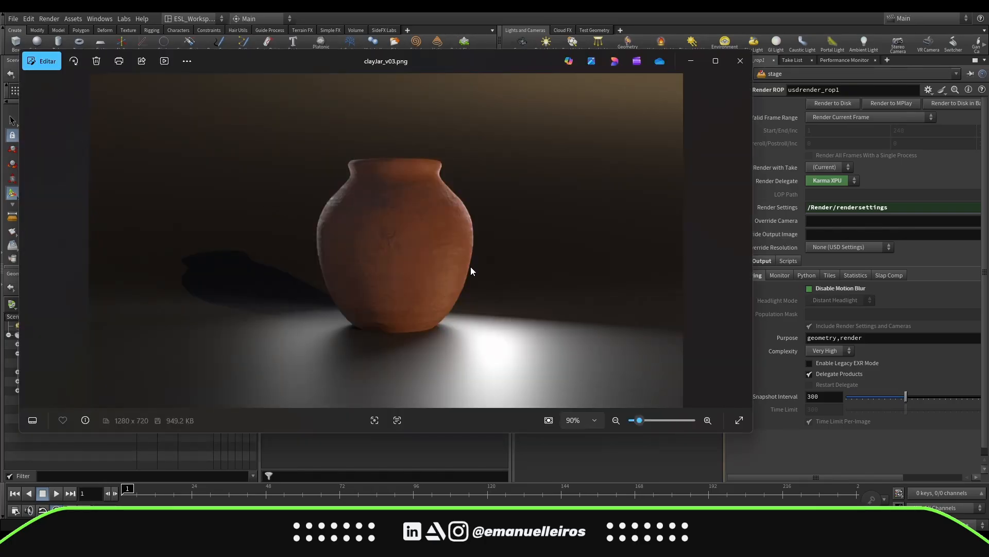
# Step through the clayJar v01, v02 and v03 renders in the image viewer to compare them
pyautogui.press('Left')
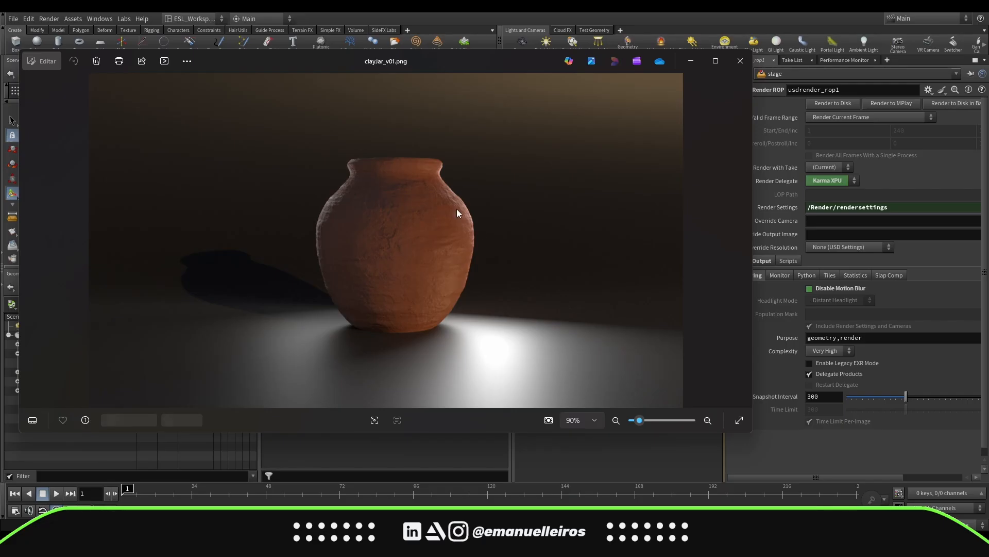
pyautogui.press('Right')
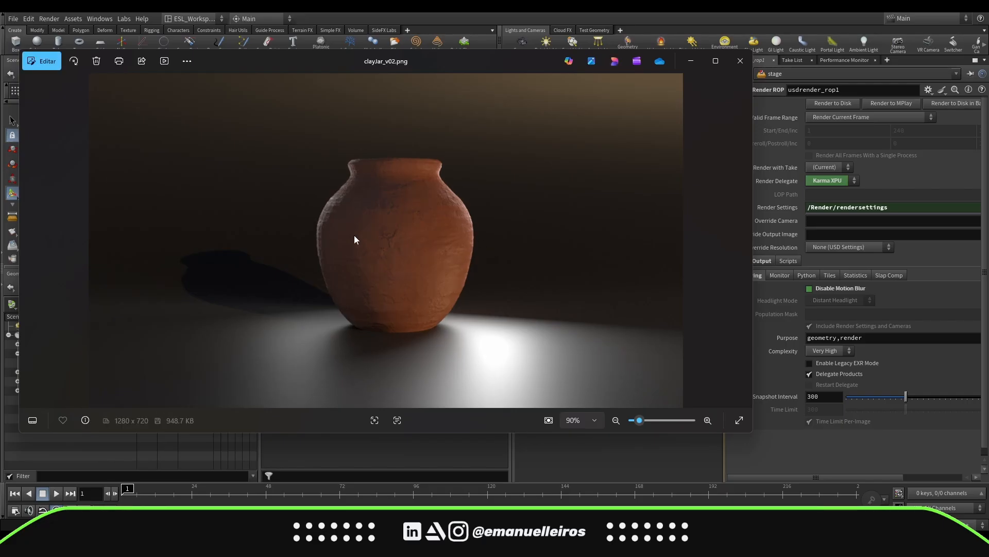
pyautogui.press('Right')
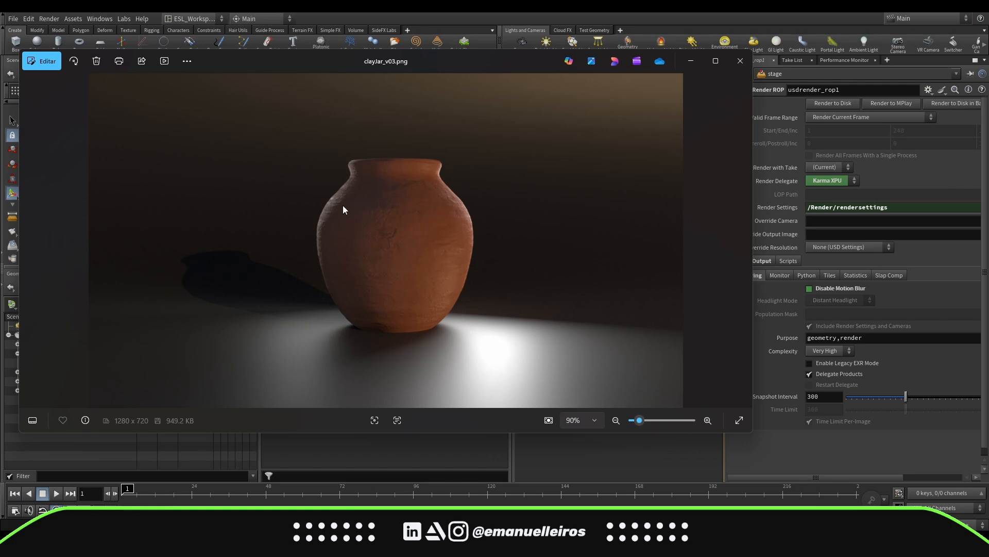